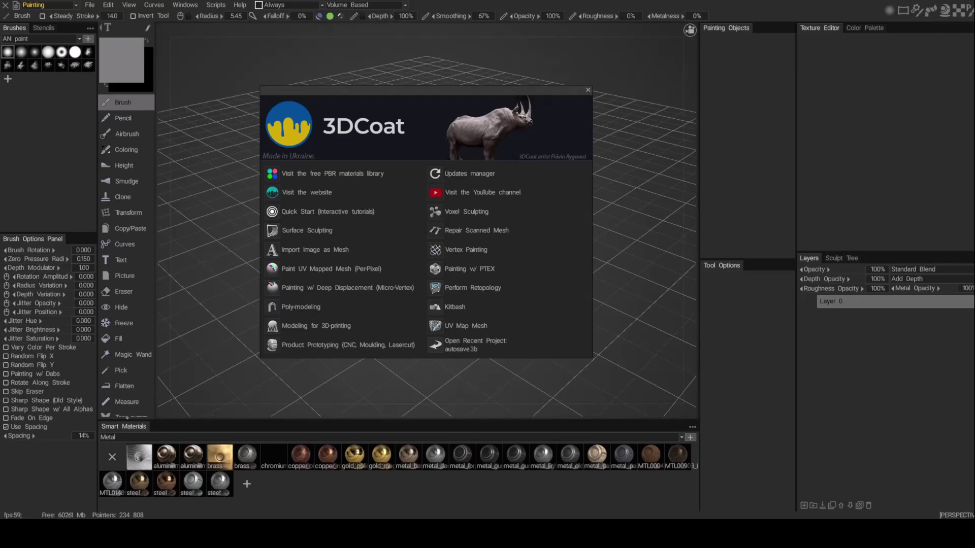
# Start a Poly-modeling session.
pyautogui.click(301, 307)
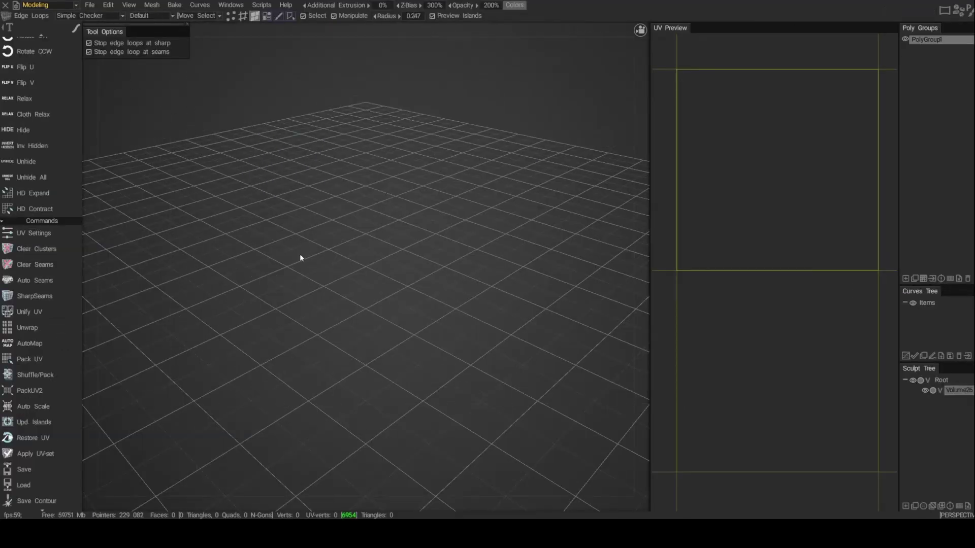
pyautogui.click(89, 6)
pyautogui.moveTo(120, 115)
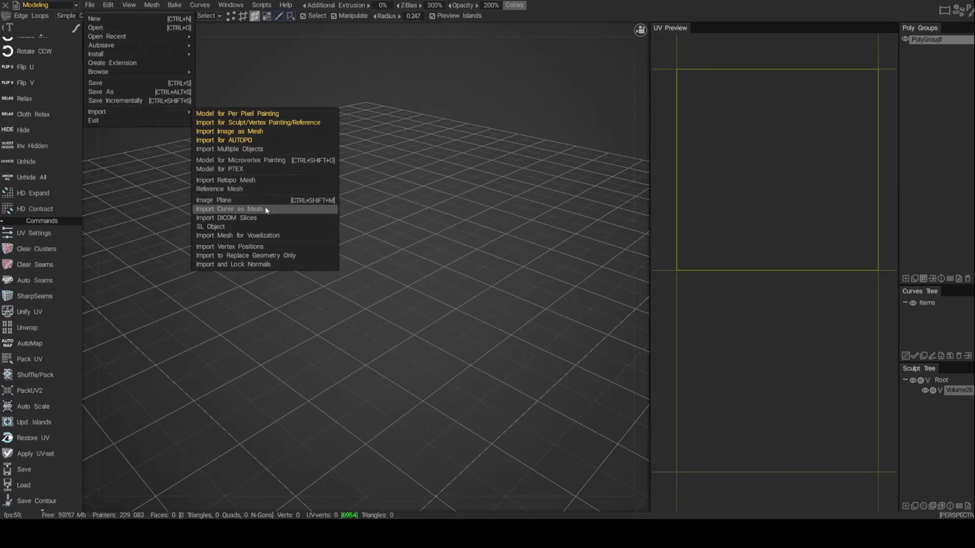
pyautogui.click(417, 70)
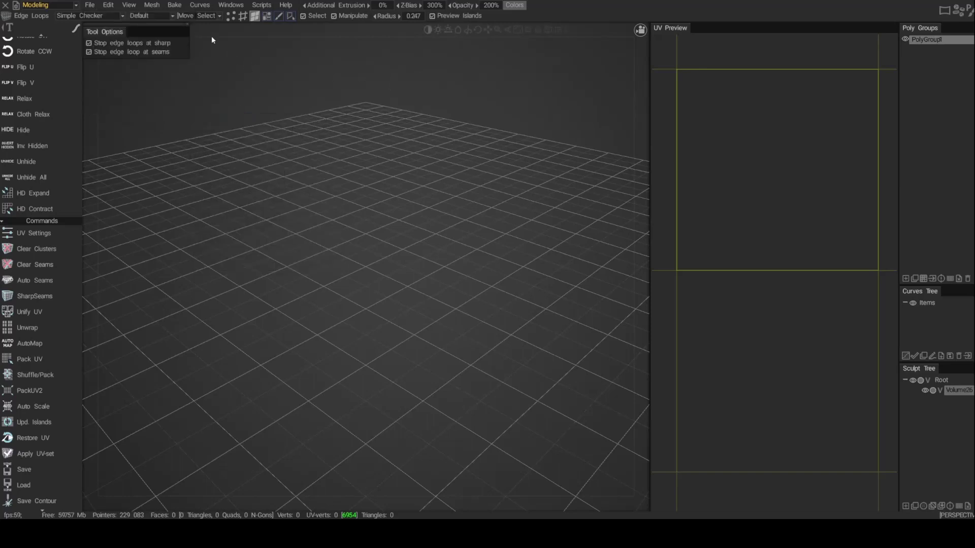
# Import the valve mesh into the modeling workspace and apply its placement at the default position.
pyautogui.click(157, 7)
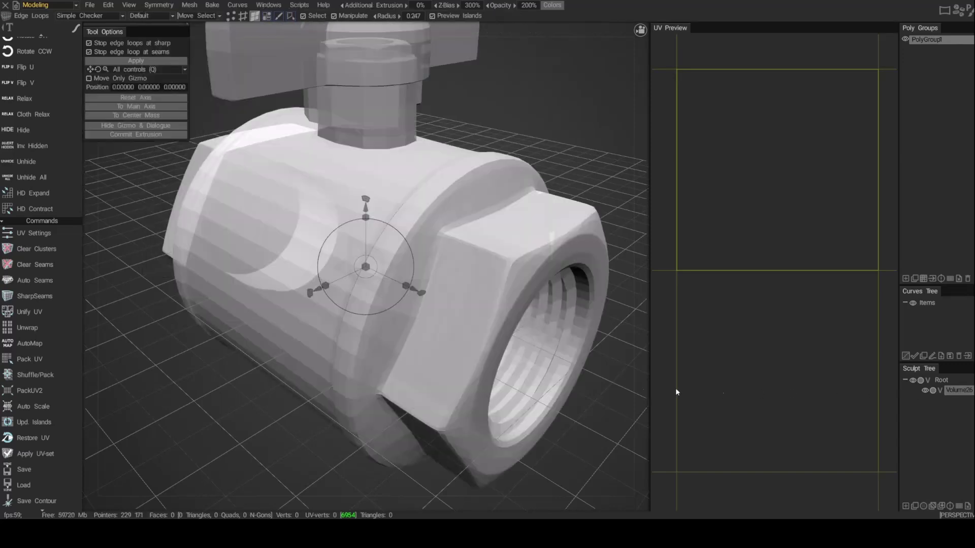
pyautogui.scroll(-4, 508, 187)
pyautogui.moveTo(524, 185); pyautogui.dragTo(495, 151)
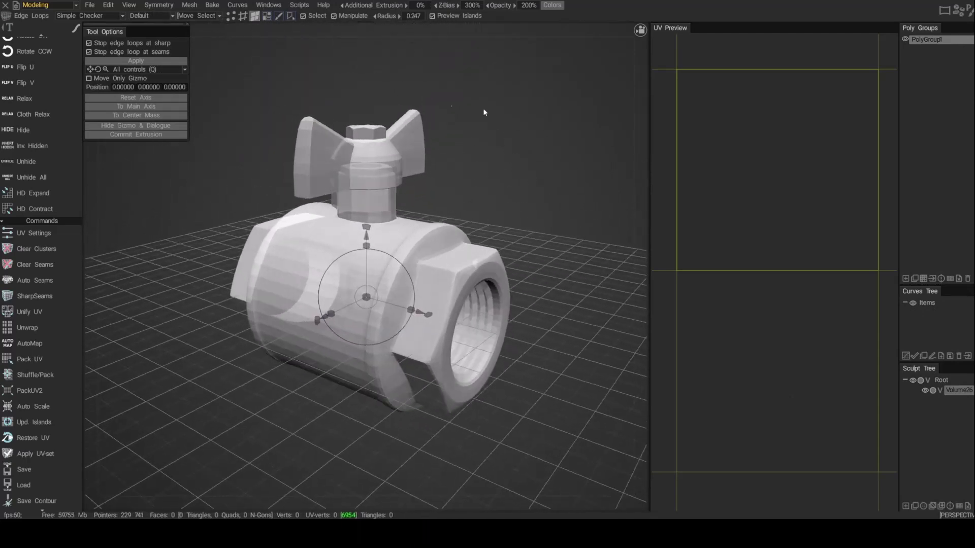
pyautogui.moveTo(518, 186); pyautogui.dragTo(550, 209)
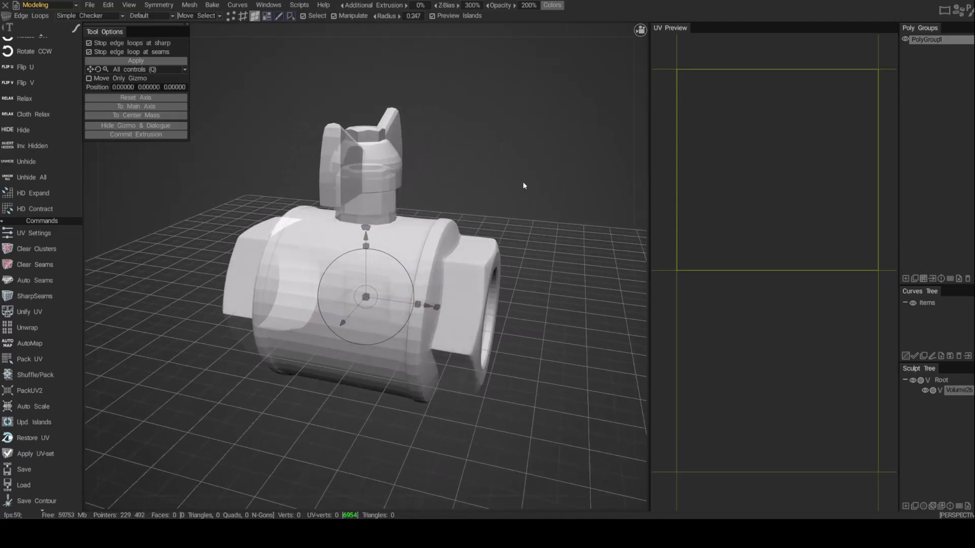
pyautogui.moveTo(532, 181); pyautogui.dragTo(489, 176)
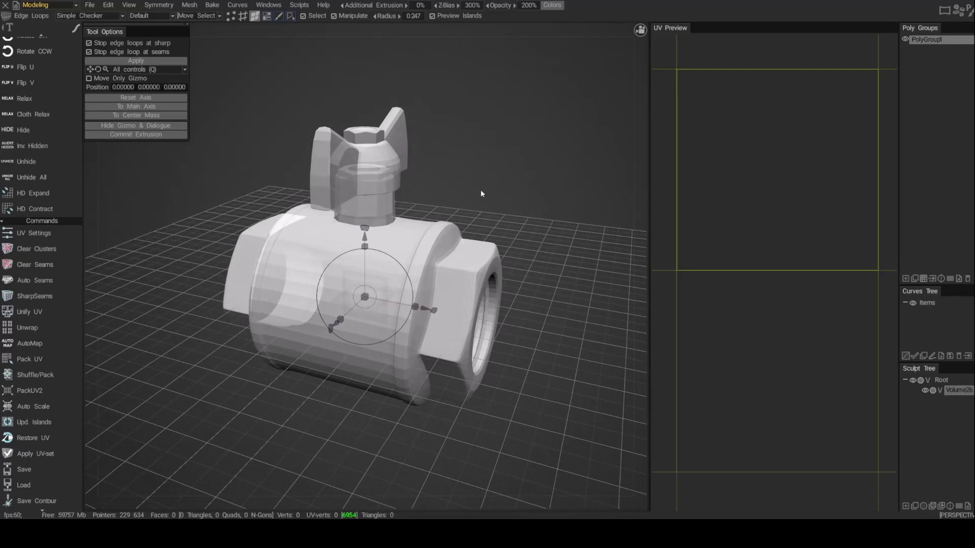
pyautogui.click(154, 61)
pyautogui.moveTo(589, 226); pyautogui.dragTo(584, 153)
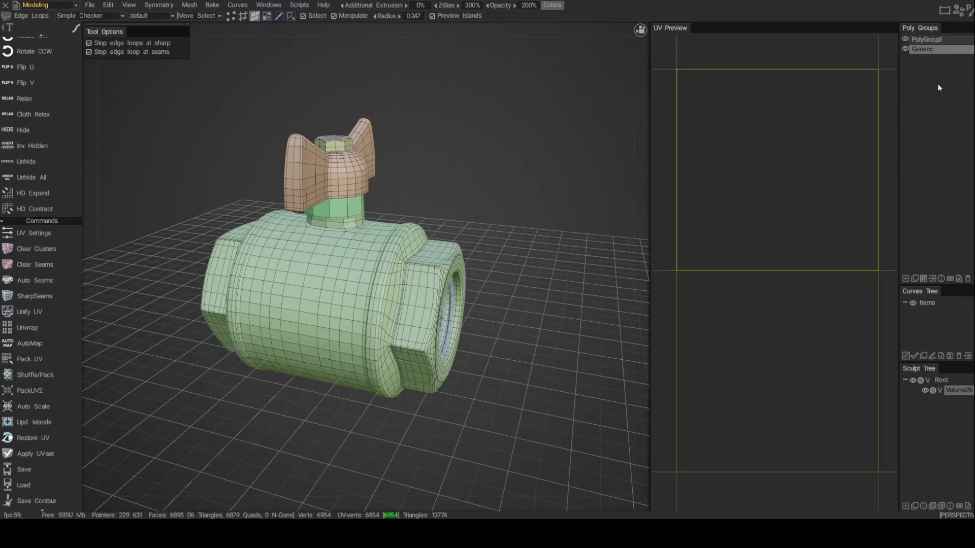
# Delete the empty poly group PolyGroup1 and make the imported Generic group visible.
pyautogui.click(940, 40)
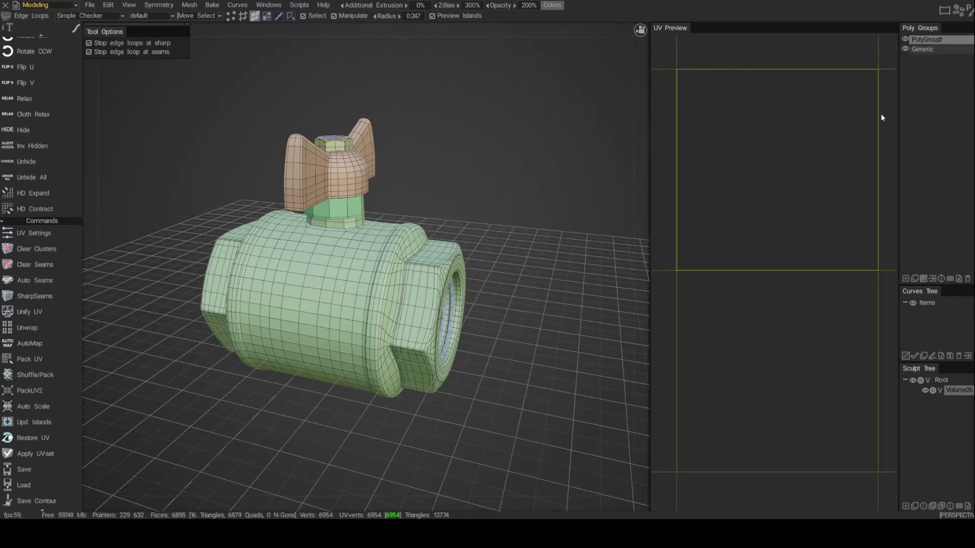
pyautogui.click(968, 279)
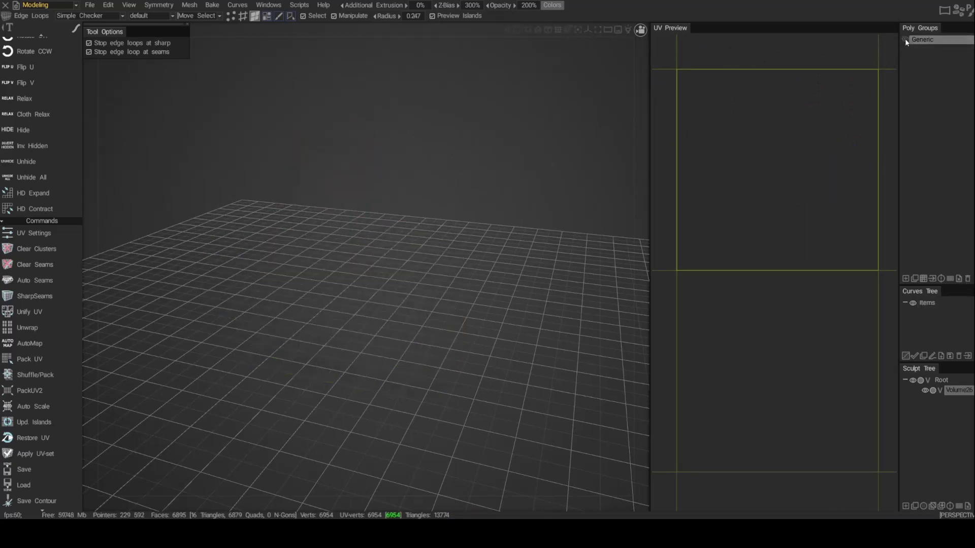
pyautogui.click(905, 39)
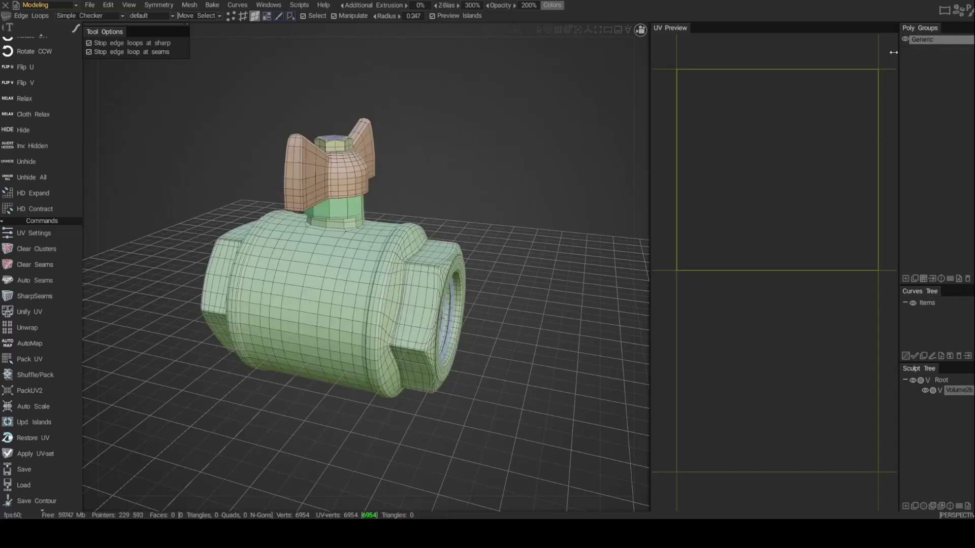
# Rename the Generic poly group as body.
pyautogui.doubleClick(924, 42)
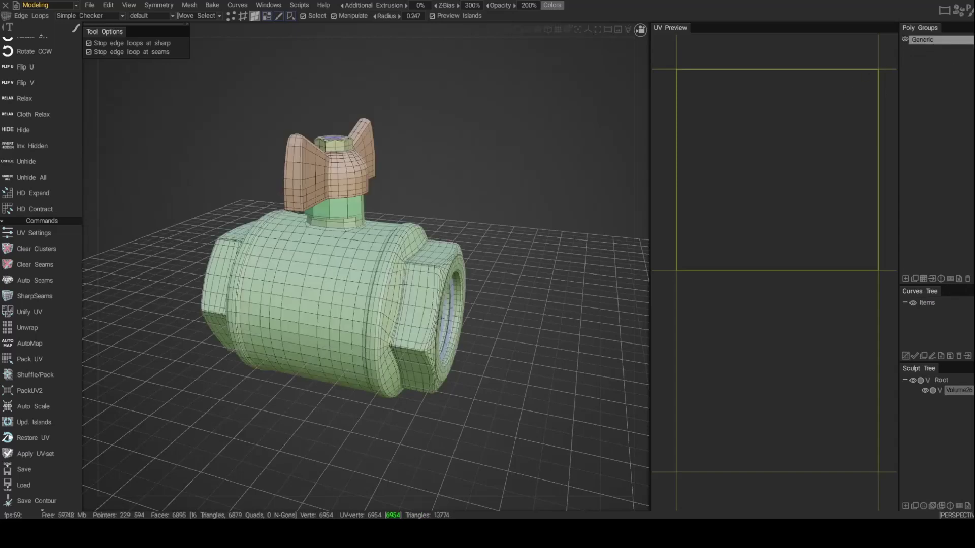
pyautogui.write('body')
pyautogui.press('Return')
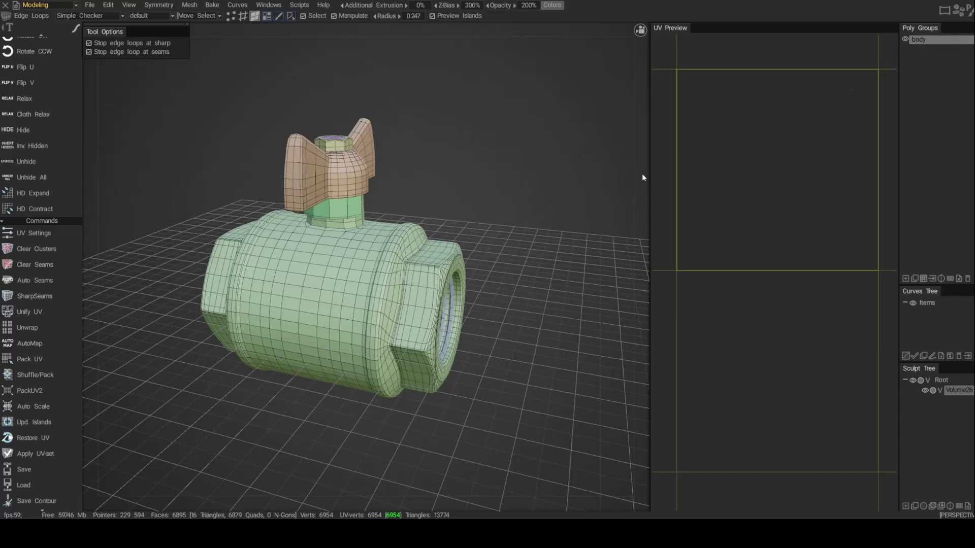
# Add a poly group named wingnut and select all faces of the valve's wing nut in the body group.
pyautogui.click(906, 279)
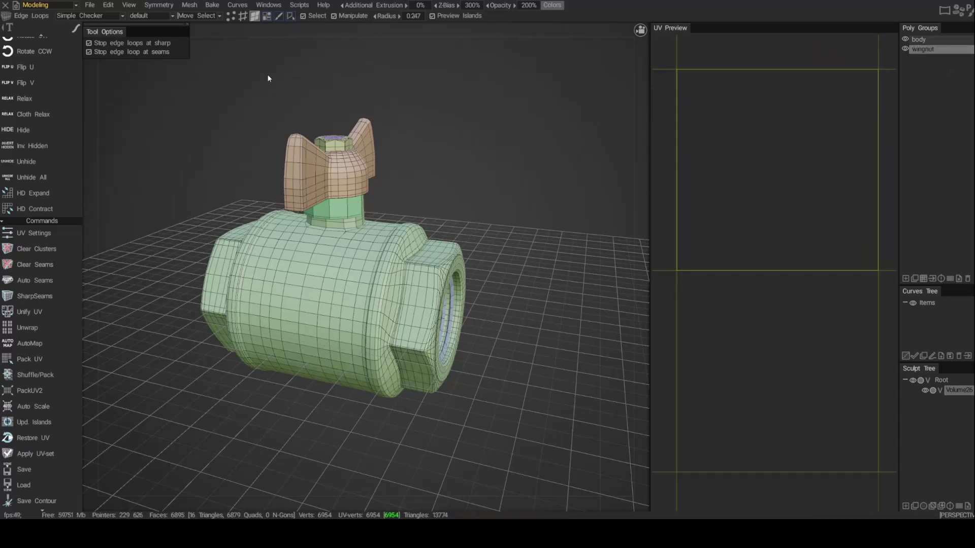
pyautogui.scroll(15, 54, 106)
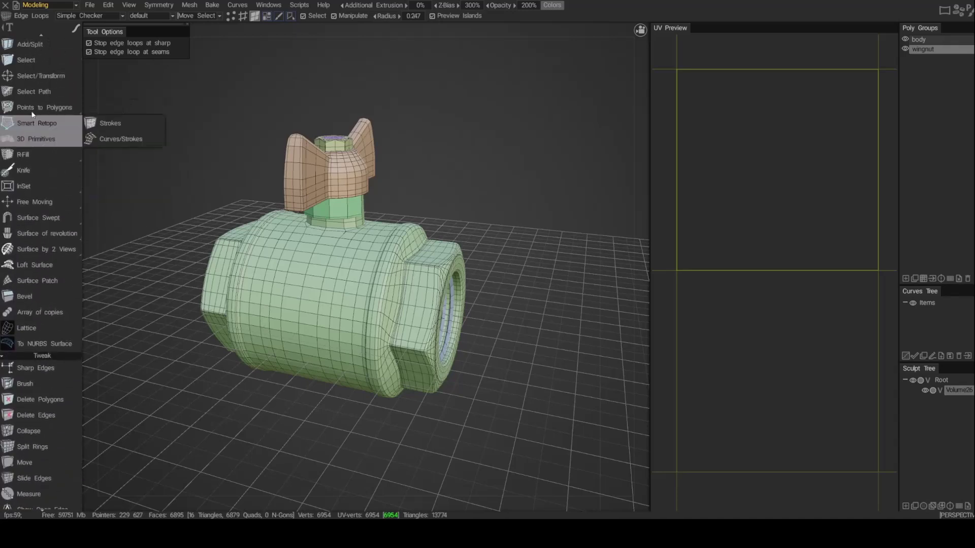
pyautogui.click(32, 71)
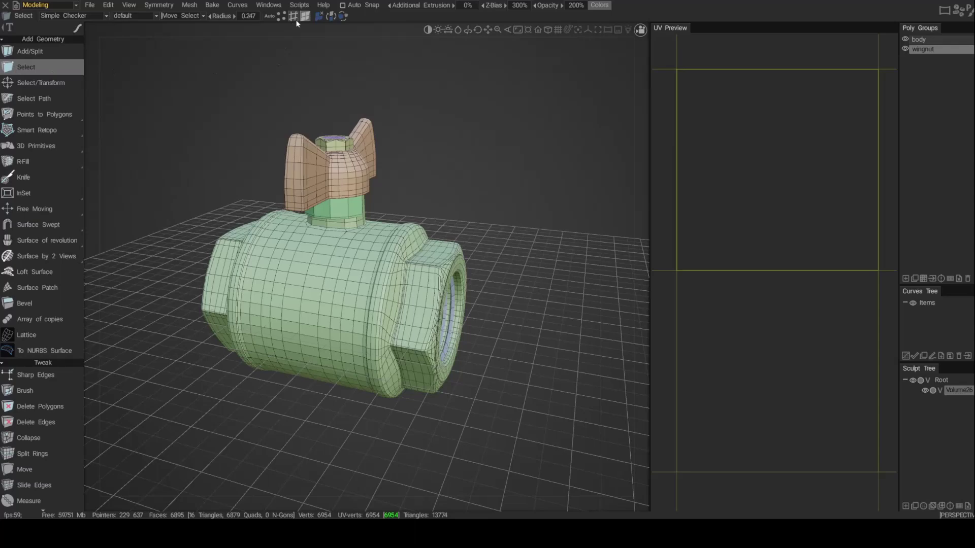
pyautogui.keyDown('alt'); pyautogui.moveTo(314, 159); pyautogui.dragTo(288, 170); pyautogui.keyUp('alt')
pyautogui.click(287, 171)
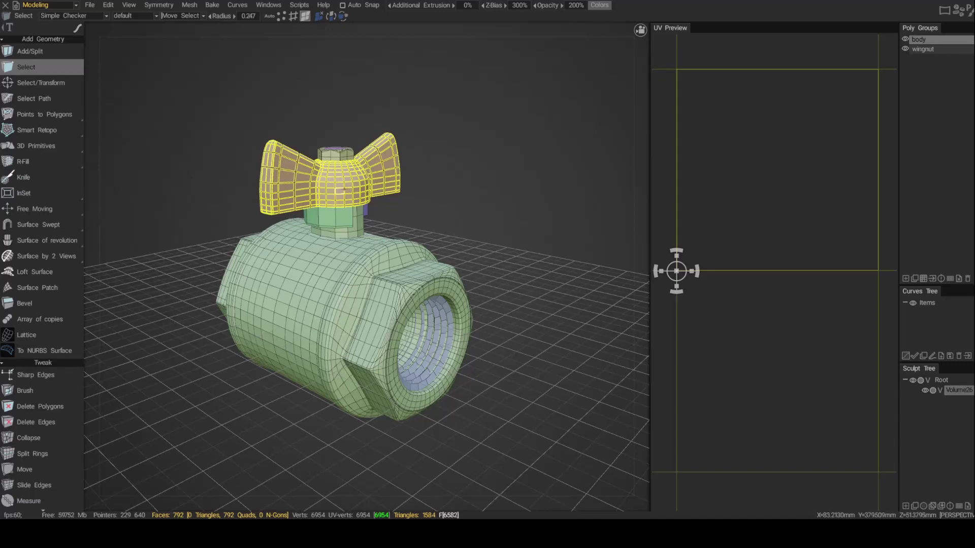
pyautogui.moveTo(303, 194); pyautogui.dragTo(456, 150)
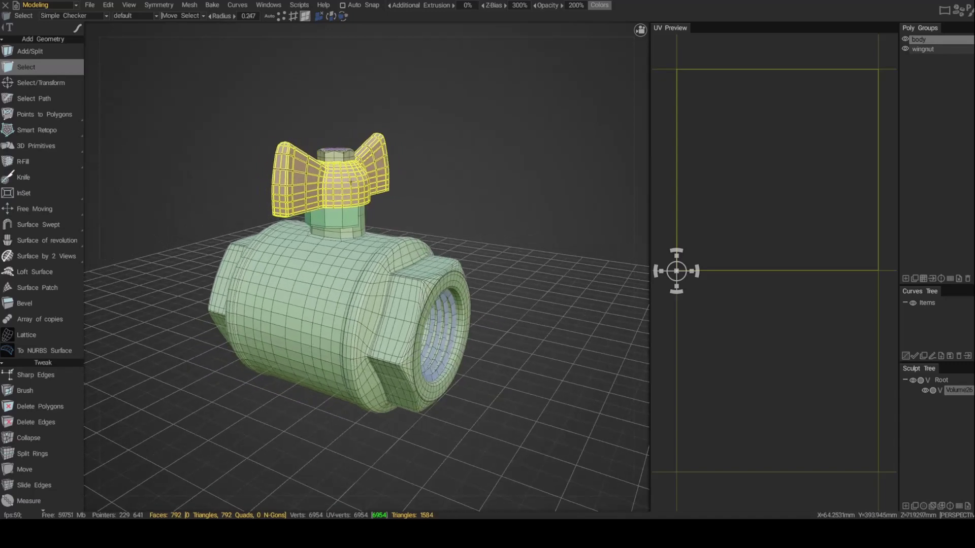
# Move the selected wing nut faces into the wingnut poly group and hide that group.
pyautogui.click(925, 50)
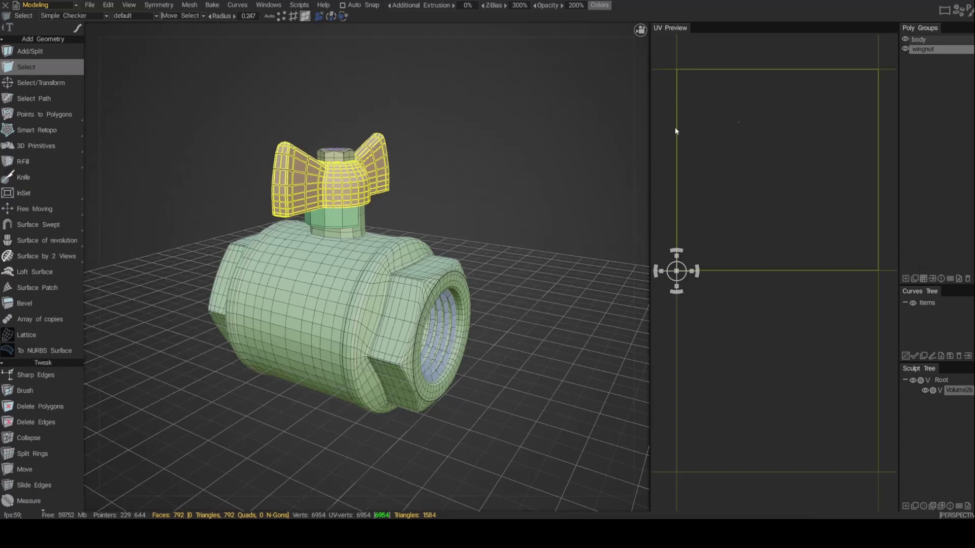
pyautogui.click(906, 49)
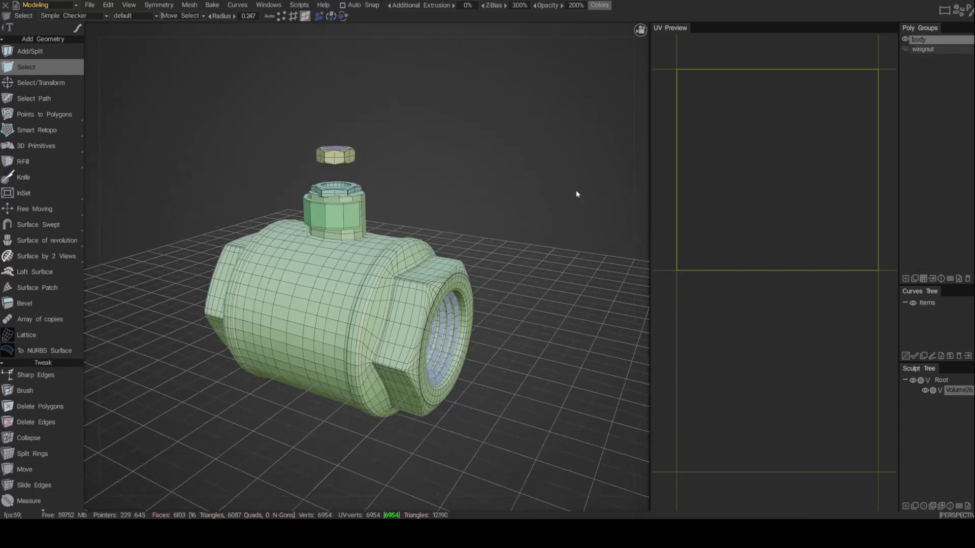
# Add a poly group named nuts.
pyautogui.moveTo(563, 199); pyautogui.dragTo(749, 169)
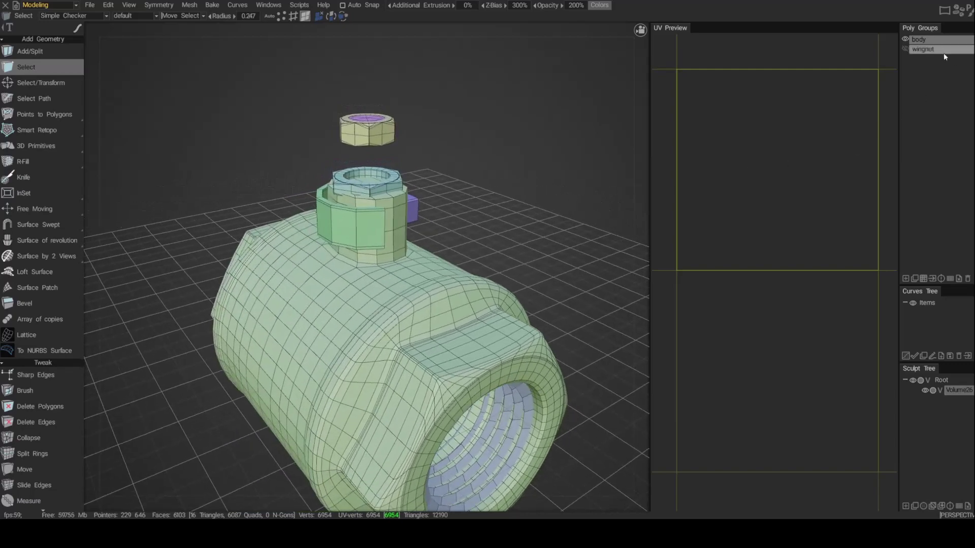
pyautogui.click(906, 279)
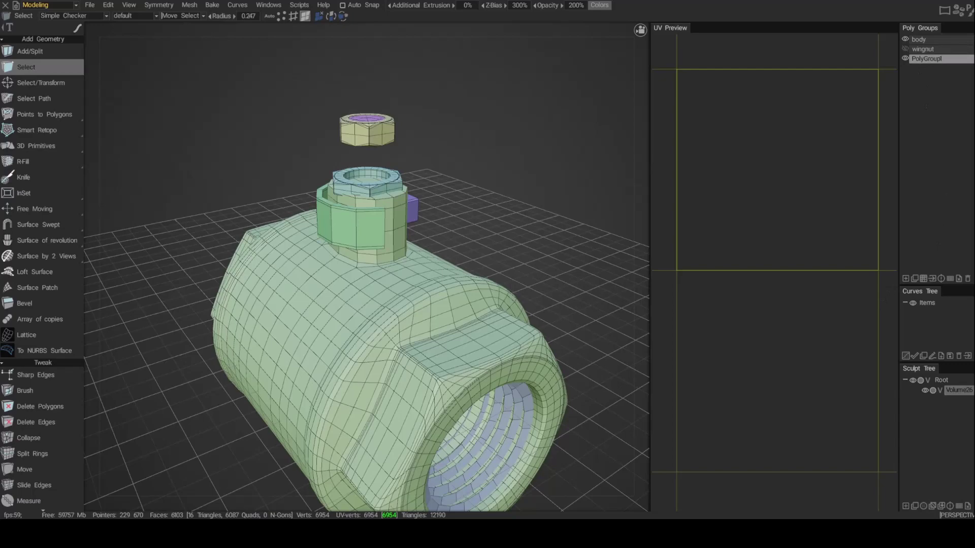
pyautogui.write('nuts')
pyautogui.press('Return')
# Select all faces of both stem nuts, the purple disc in the upper nut, the segmented collar and the small block behind the stem.
pyautogui.moveTo(279, 146); pyautogui.dragTo(395, 170)
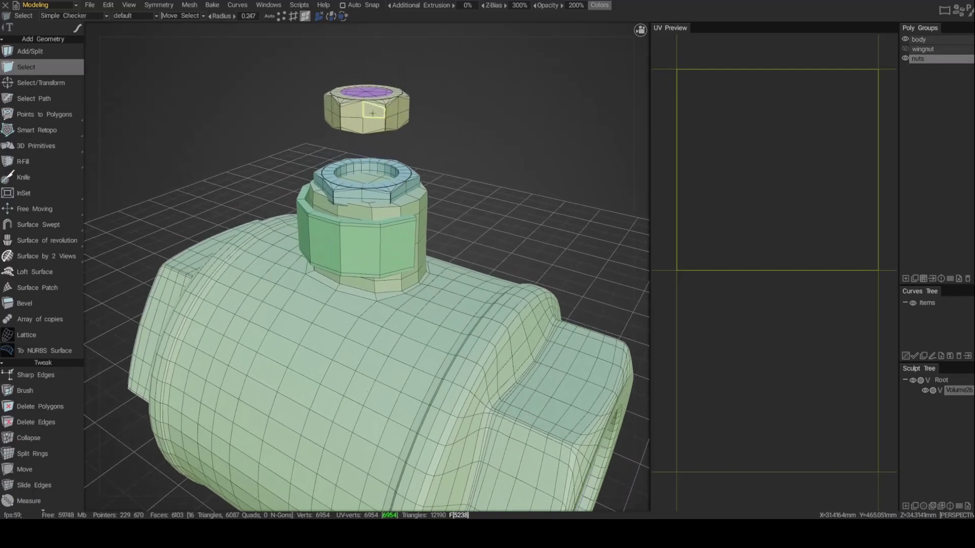
pyautogui.click(373, 112)
pyautogui.doubleClick(373, 112)
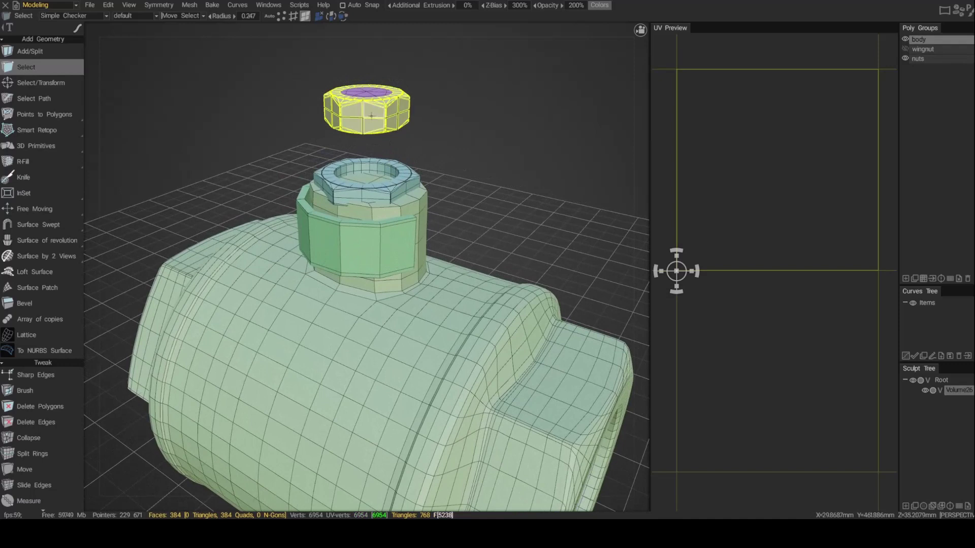
pyautogui.keyDown('shift'); pyautogui.doubleClick(348, 193); pyautogui.keyUp('shift')
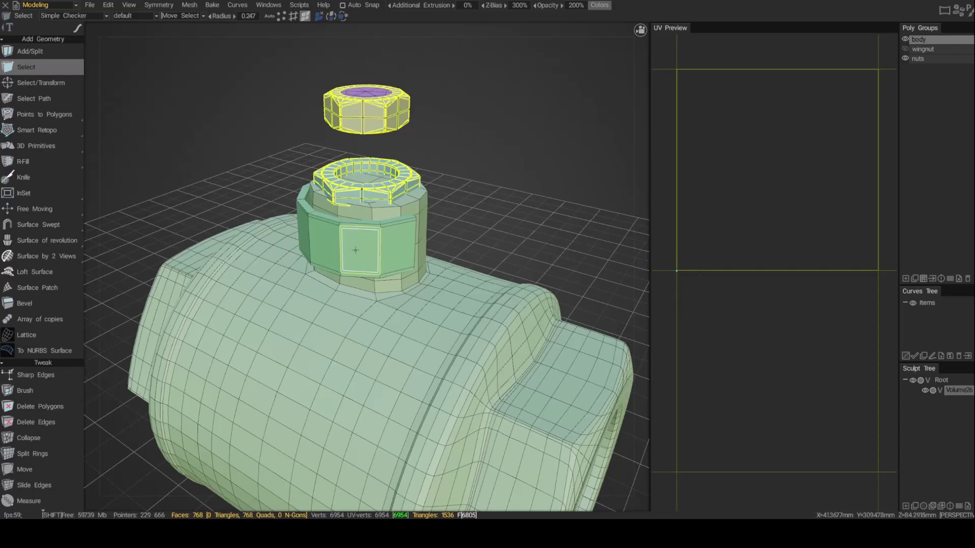
pyautogui.keyDown('shift'); pyautogui.doubleClick(355, 250); pyautogui.keyUp('shift')
pyautogui.moveTo(483, 193); pyautogui.dragTo(443, 199)
pyautogui.keyDown('shift'); pyautogui.doubleClick(374, 174); pyautogui.keyUp('shift')
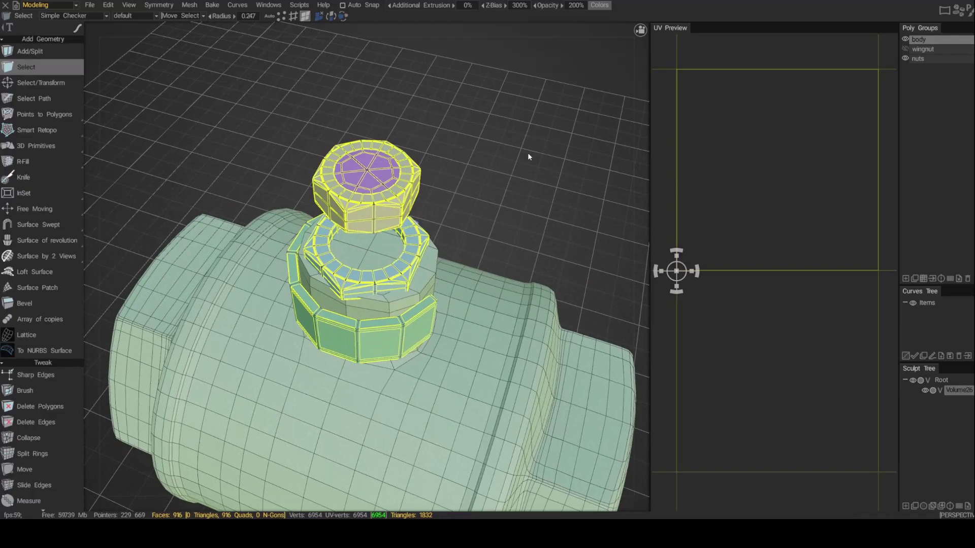
pyautogui.moveTo(526, 154); pyautogui.dragTo(497, 161)
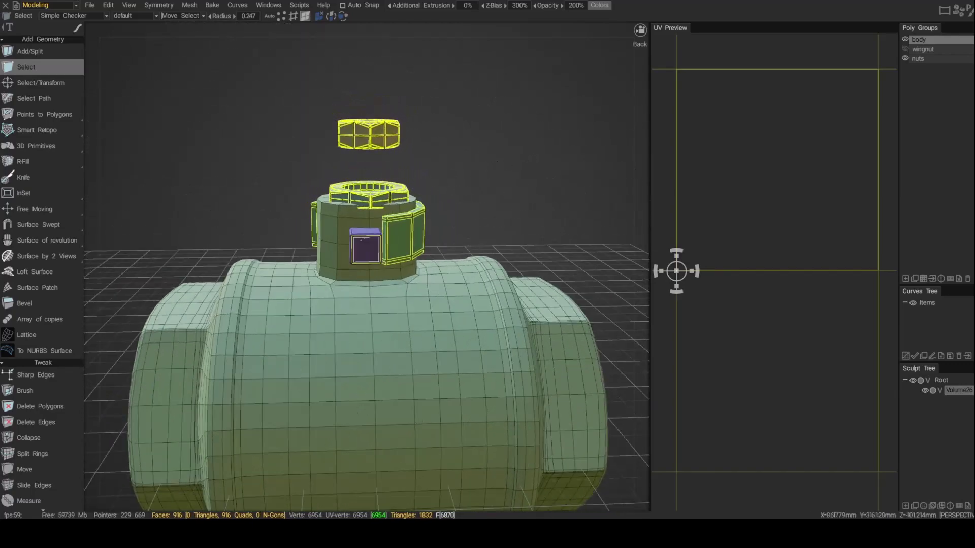
pyautogui.keyDown('shift'); pyautogui.doubleClick(361, 247); pyautogui.keyUp('shift')
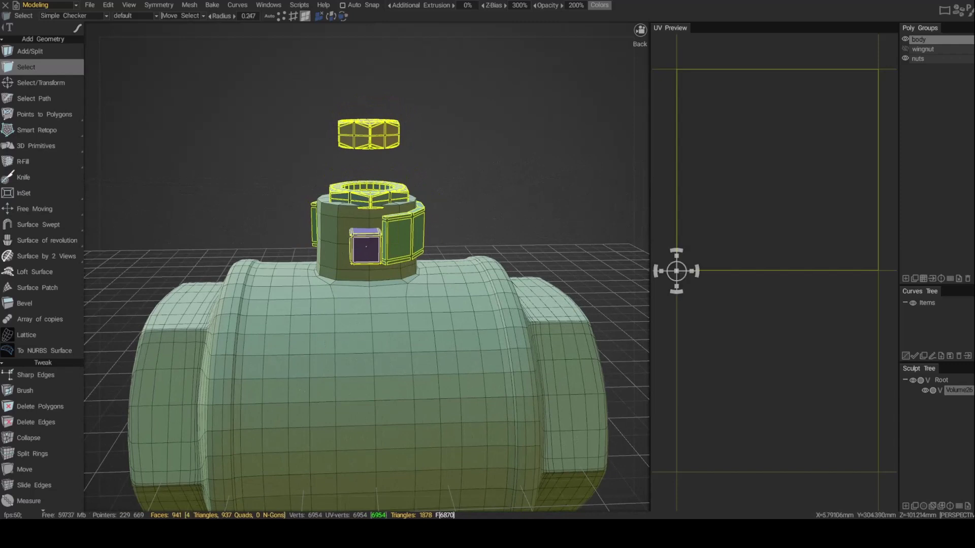
# Move the selected stem parts into the nuts poly group, make body the active group and hide nuts.
pyautogui.click(918, 59)
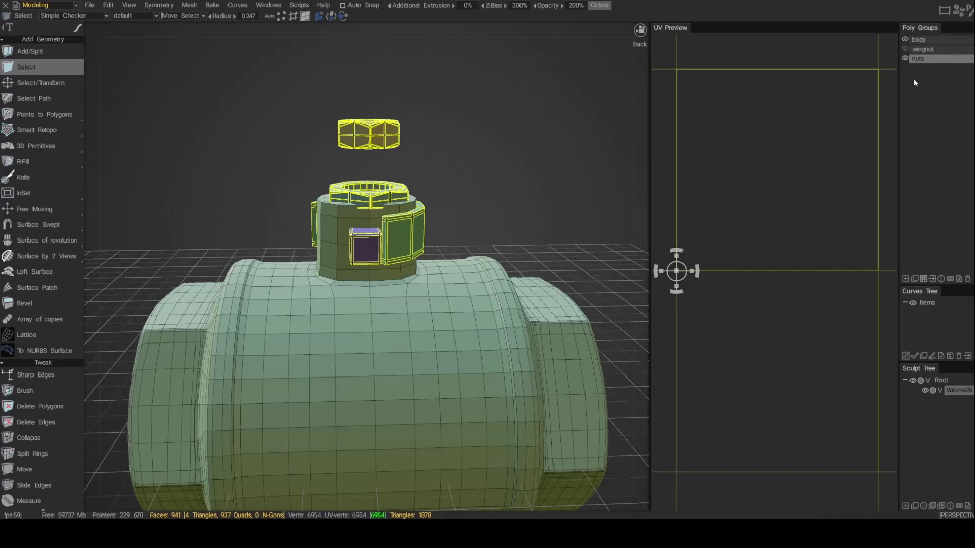
pyautogui.click(918, 39)
pyautogui.click(905, 59)
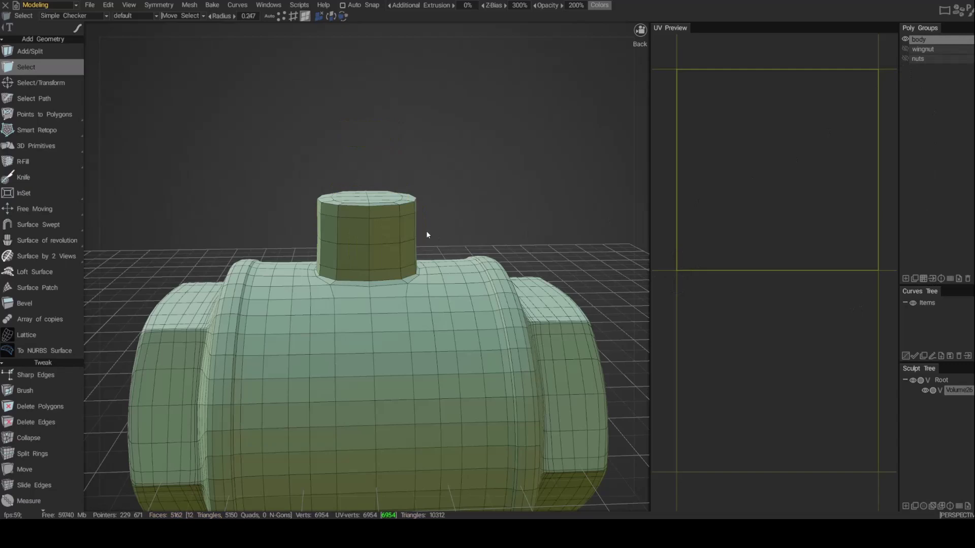
# Add a poly group named threads.
pyautogui.moveTo(426, 230)
pyautogui.mouseDown()
pyautogui.moveTo(484, 221)
pyautogui.moveTo(305, 276)
pyautogui.moveTo(194, 243)
pyautogui.moveTo(355, 243)
pyautogui.mouseUp()
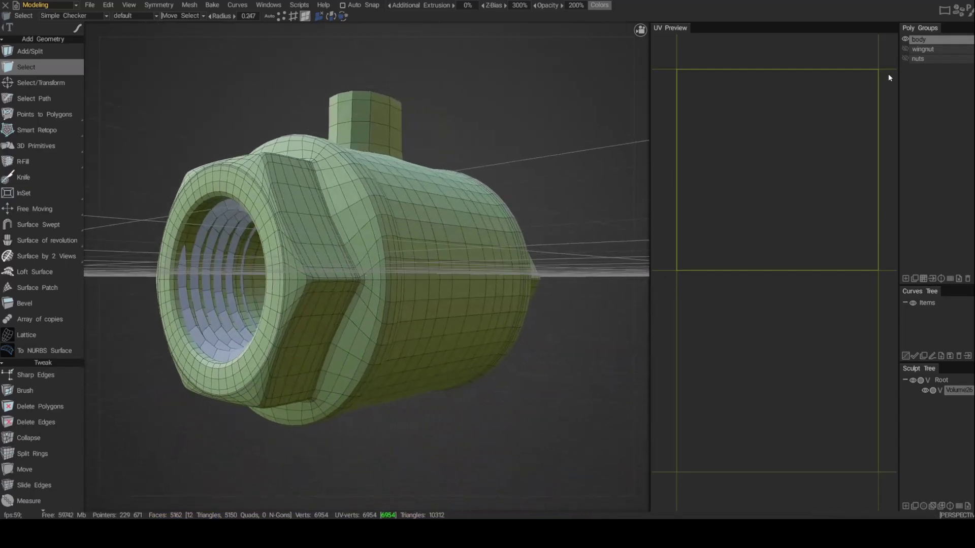
pyautogui.click(906, 279)
pyautogui.write('threads')
pyautogui.press('Return')
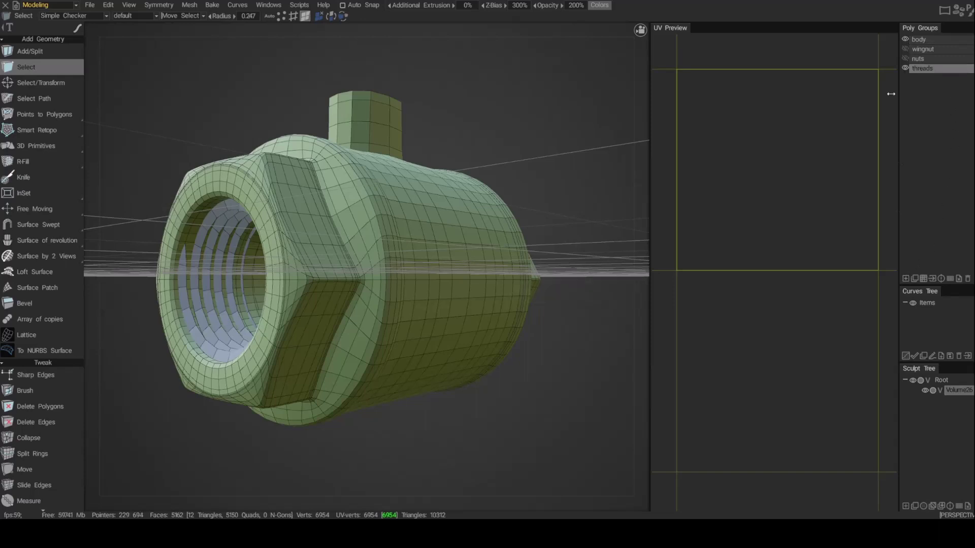
# Select all internal thread faces in the openings at both ends of the valve body.
pyautogui.keyDown('alt'); pyautogui.moveTo(183, 223); pyautogui.dragTo(229, 220); pyautogui.keyUp('alt')
pyautogui.doubleClick(227, 220)
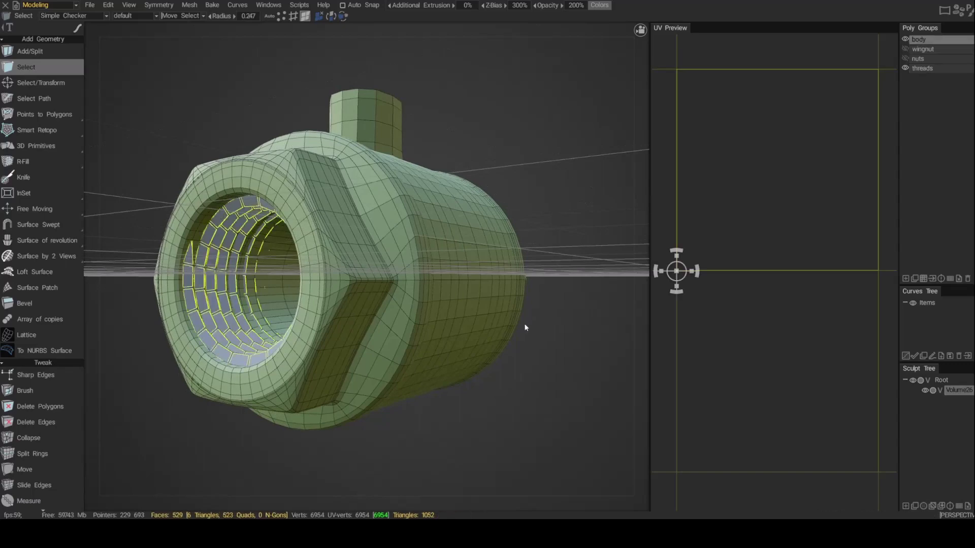
pyautogui.keyDown('alt'); pyautogui.moveTo(570, 370); pyautogui.dragTo(576, 375); pyautogui.keyUp('alt')
pyautogui.keyDown('alt'); pyautogui.moveTo(786, 287); pyautogui.dragTo(606, 332); pyautogui.keyUp('alt')
pyautogui.press('shift')
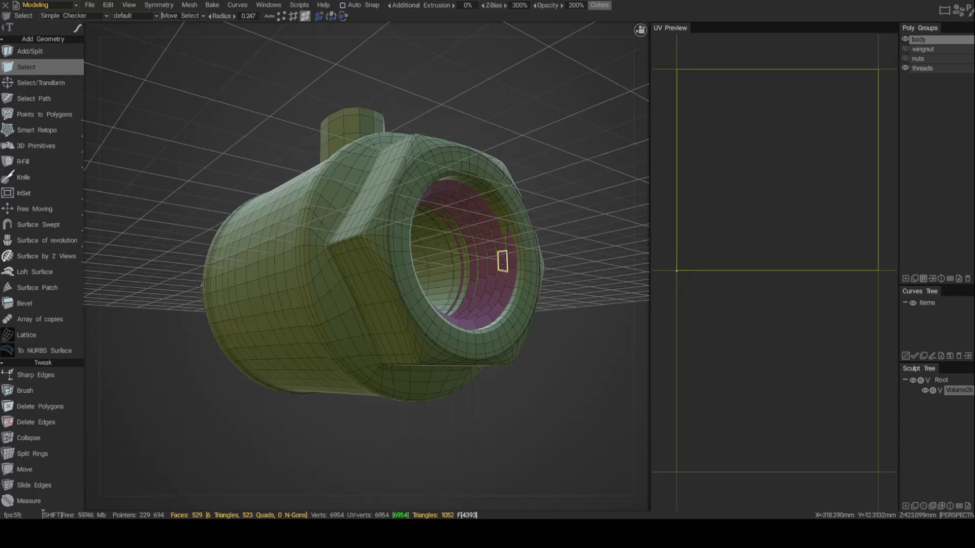
pyautogui.keyDown('shift'); pyautogui.click(510, 274); pyautogui.keyUp('shift')
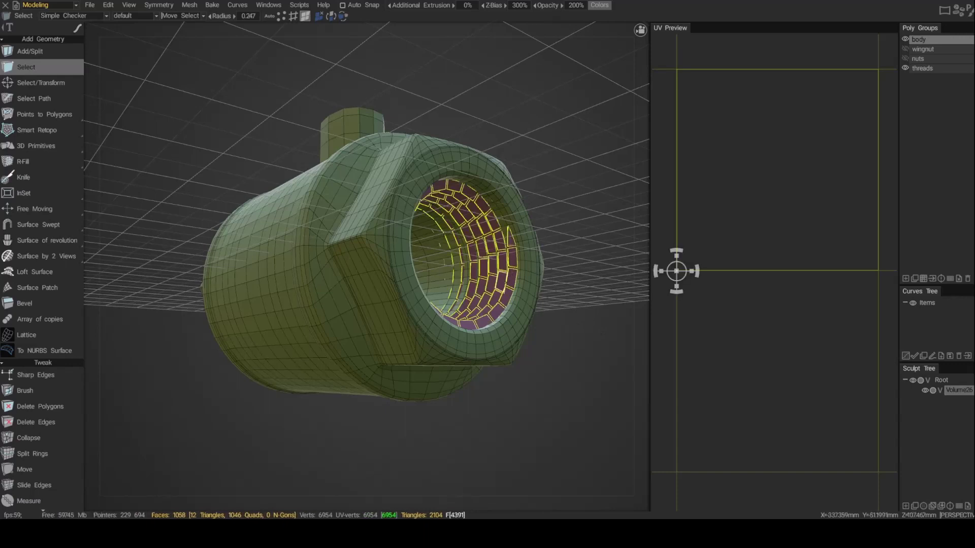
# Move the selected thread faces into the threads poly group, make body the active group and hide threads.
pyautogui.click(922, 68)
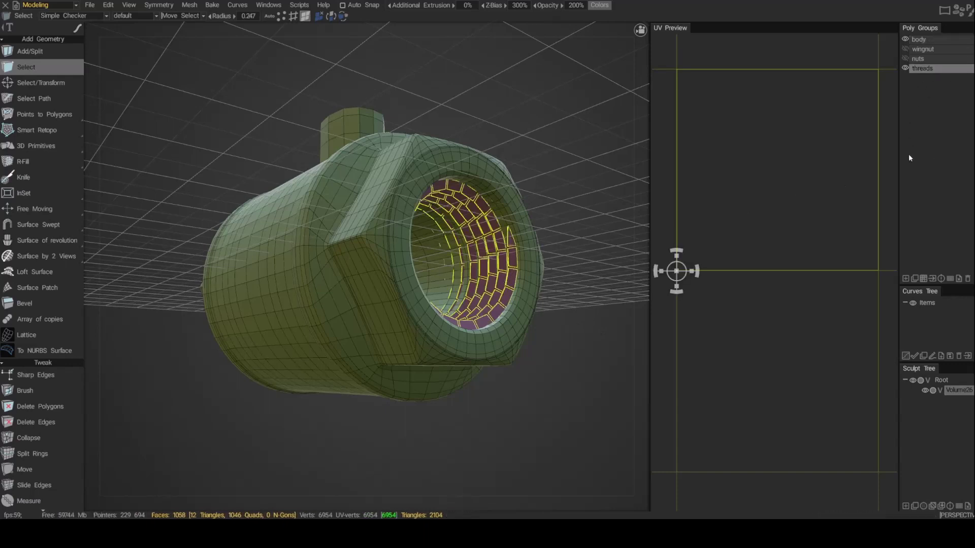
pyautogui.click(905, 69)
pyautogui.moveTo(573, 240); pyautogui.dragTo(533, 214)
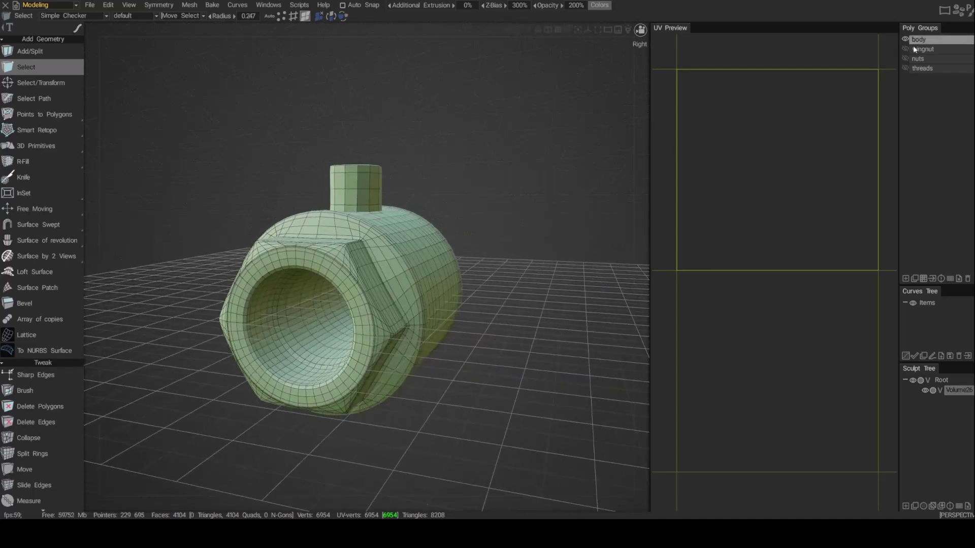
# Show the wingnut, nuts and threads poly groups and look over the complete valve.
pyautogui.click(905, 49)
pyautogui.click(905, 58)
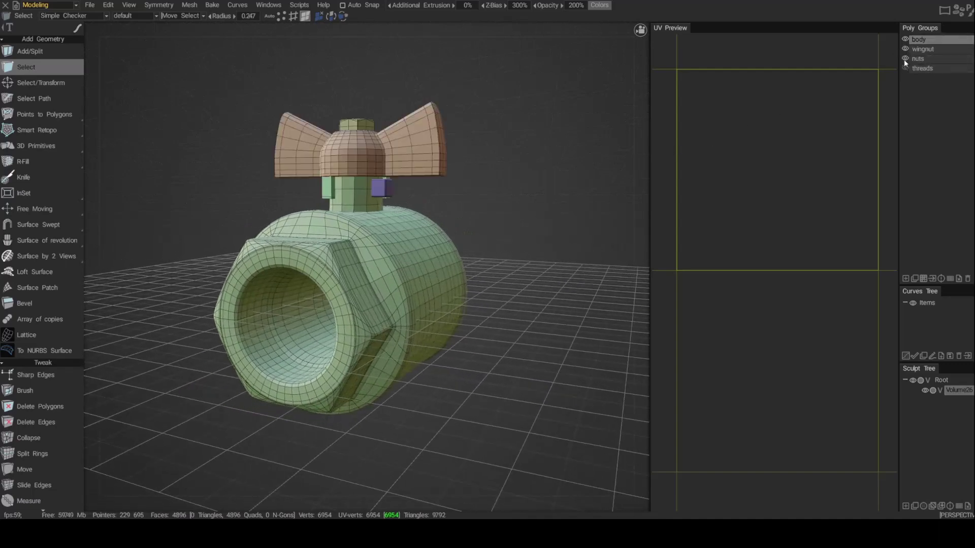
pyautogui.click(905, 68)
pyautogui.keyDown('shift'); pyautogui.moveTo(584, 175); pyautogui.dragTo(563, 179); pyautogui.keyUp('shift')
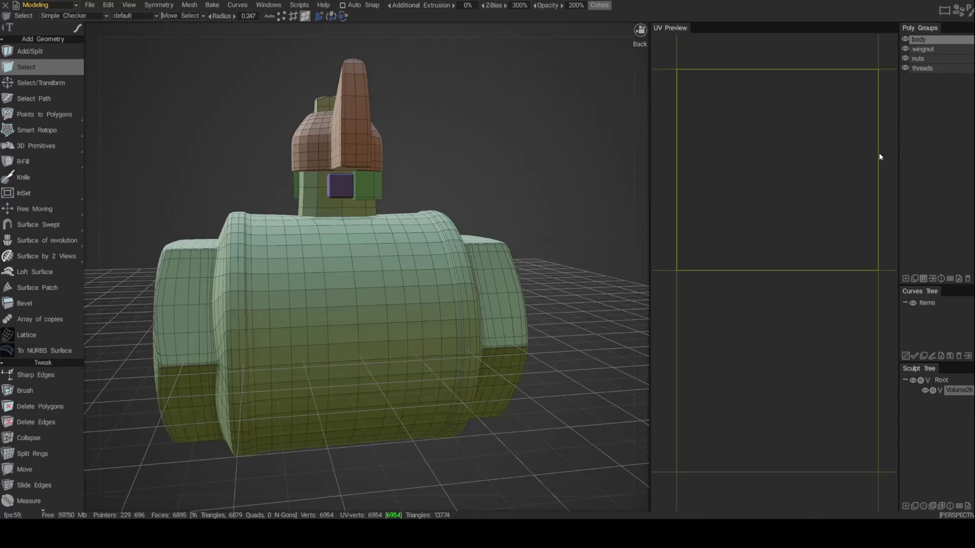
# Isolate the body poly group and view the valve body from above.
pyautogui.keyDown('alt'); pyautogui.click(905, 40); pyautogui.keyUp('alt')
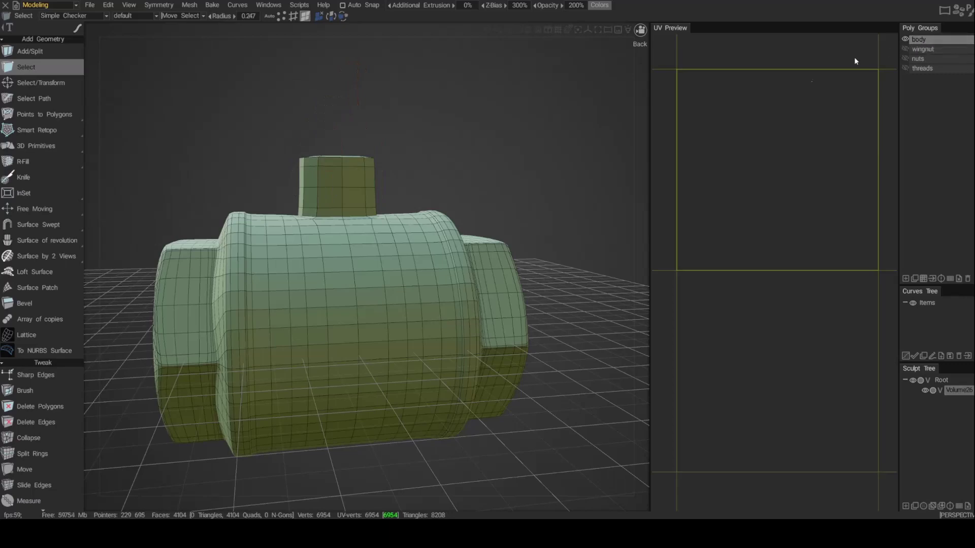
pyautogui.moveTo(472, 198); pyautogui.dragTo(476, 325)
pyautogui.moveTo(401, 368); pyautogui.dragTo(401, 384)
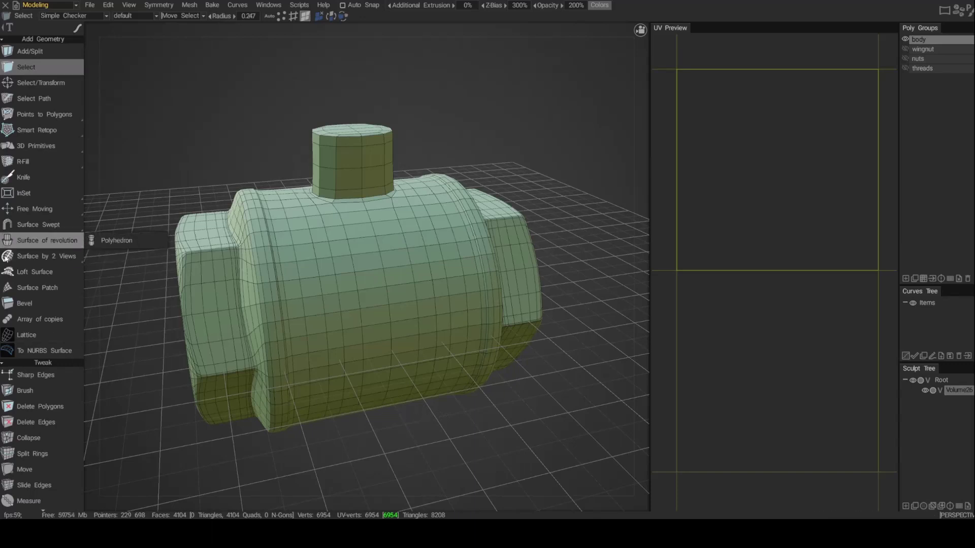
# Examine the UV tools and the commands offered with Mark Seams compared with those offered with Brush.
pyautogui.scroll(-6, 43, 334)
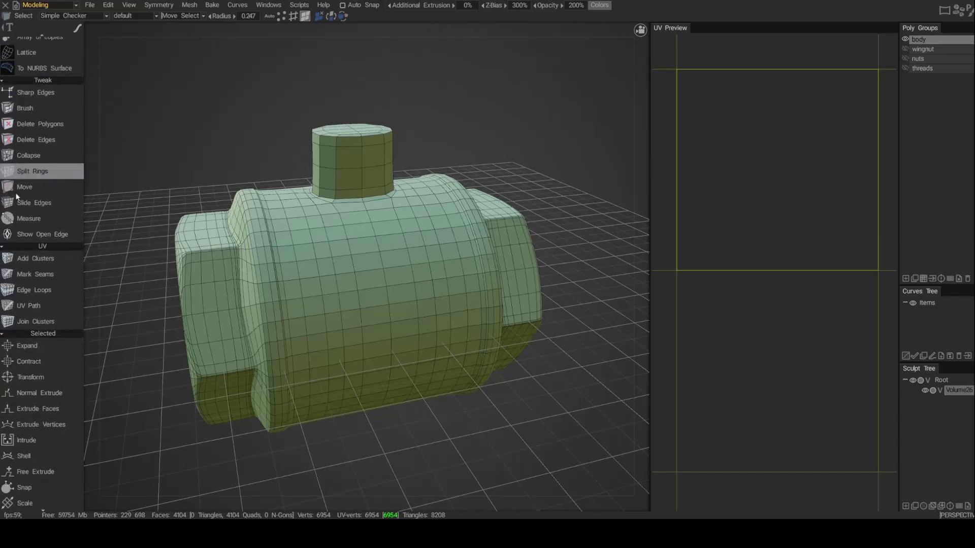
pyautogui.scroll(-3, 45, 216)
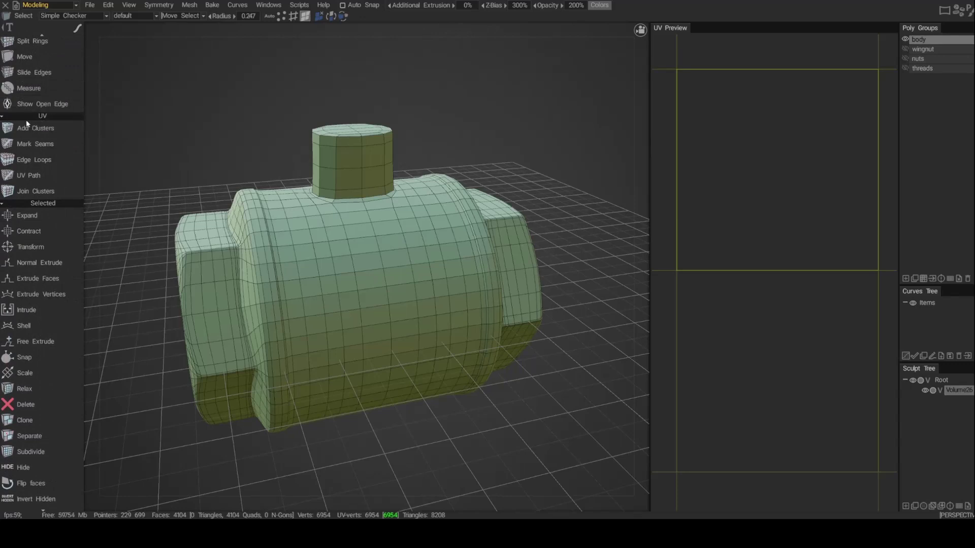
pyautogui.click(33, 147)
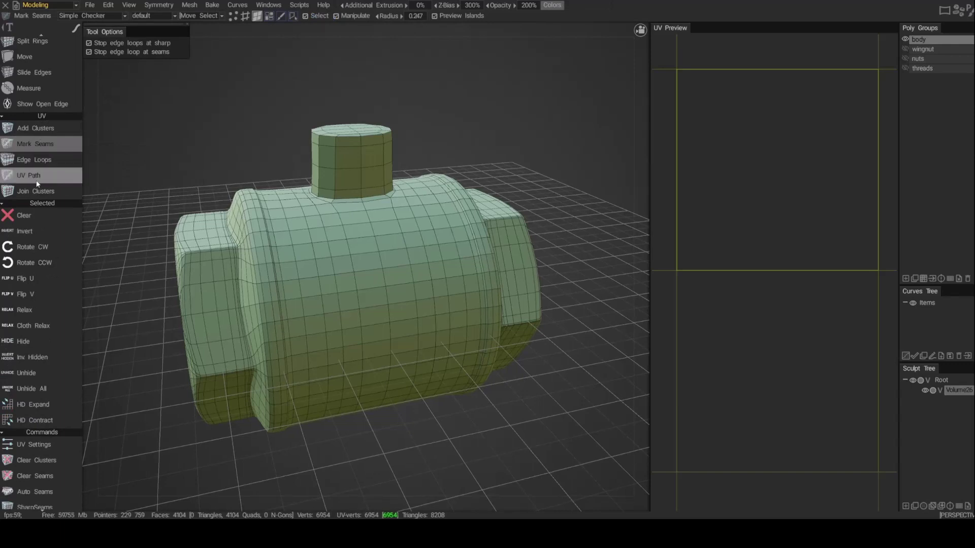
pyautogui.scroll(-4, 47, 224)
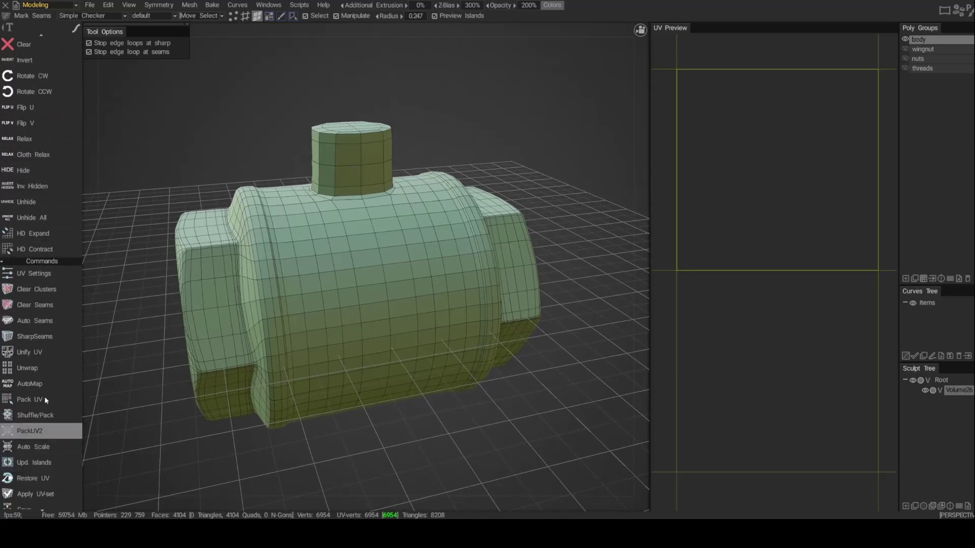
pyautogui.scroll(8, 41, 122)
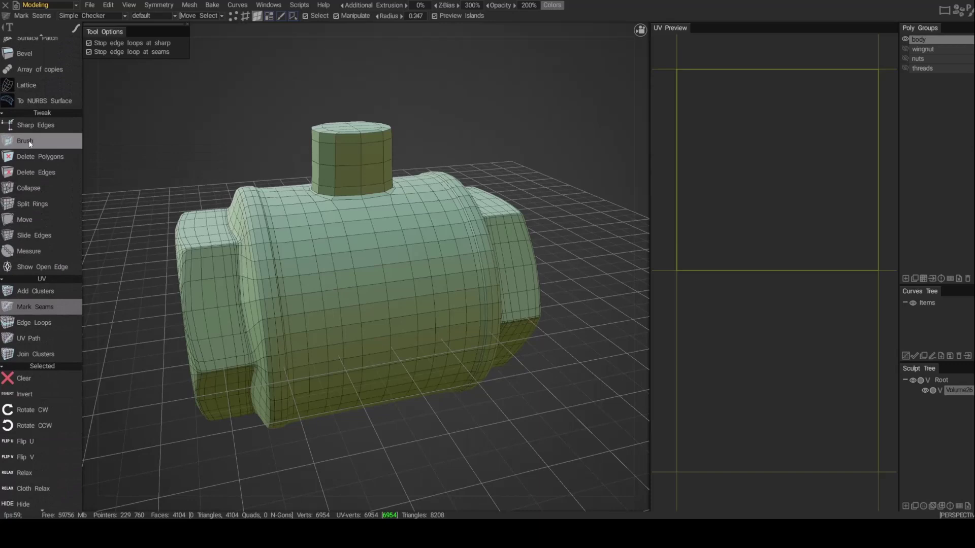
pyautogui.click(30, 142)
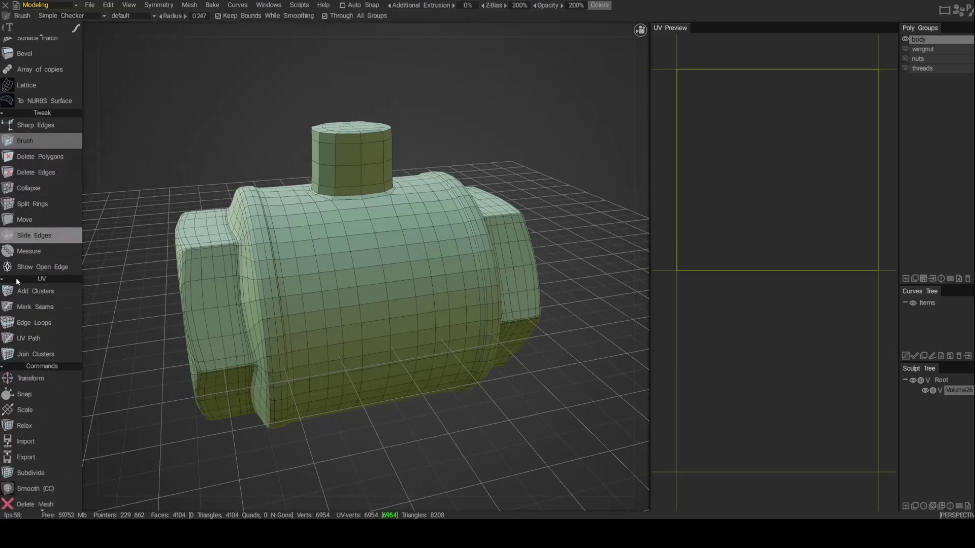
pyautogui.scroll(-3, 47, 315)
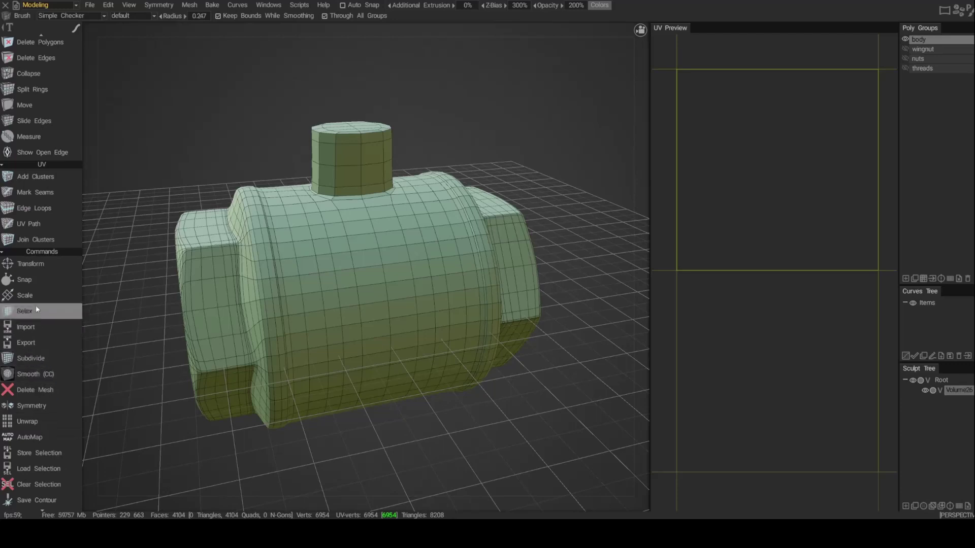
pyautogui.click(43, 196)
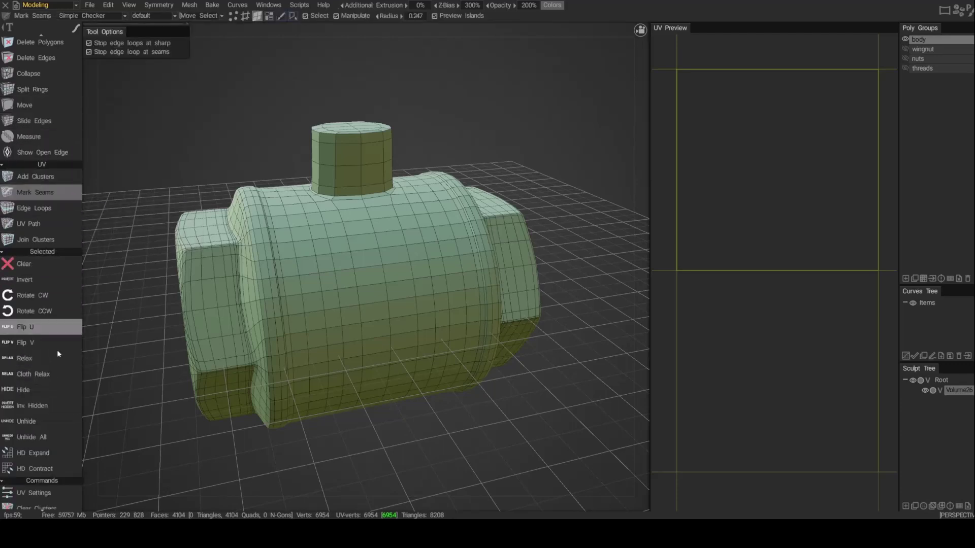
pyautogui.scroll(-4, 62, 417)
pyautogui.moveTo(50, 248); pyautogui.dragTo(72, 402)
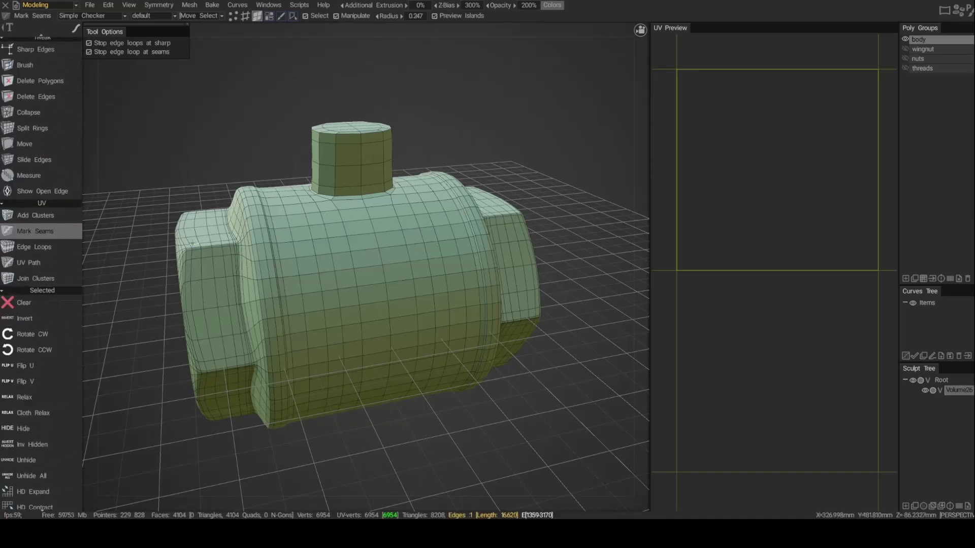
# Activate the Edge Loops UV tool and preview loops on the valve body below the stem.
pyautogui.click(33, 251)
pyautogui.scroll(2, 379, 191)
pyautogui.moveTo(378, 187)
pyautogui.keyDown('alt'); pyautogui.mouseDown()
pyautogui.moveTo(380, 206)
pyautogui.moveTo(377, 181)
pyautogui.moveTo(370, 190)
pyautogui.moveTo(390, 196)
pyautogui.moveTo(380, 191)
pyautogui.mouseUp(); pyautogui.keyUp('alt')
pyautogui.scroll(2, 380, 206)
pyautogui.scroll(1, 390, 196)
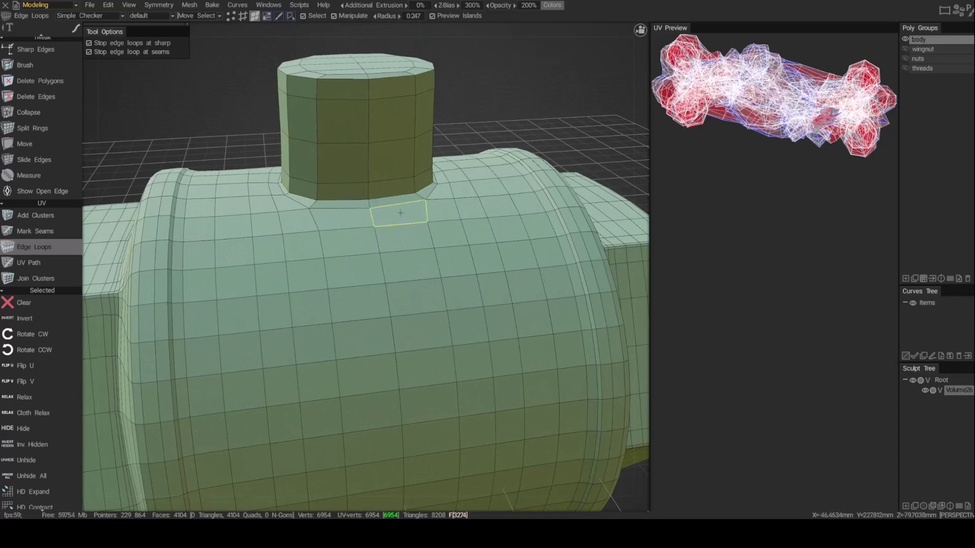
pyautogui.click(392, 239)
pyautogui.click(363, 245)
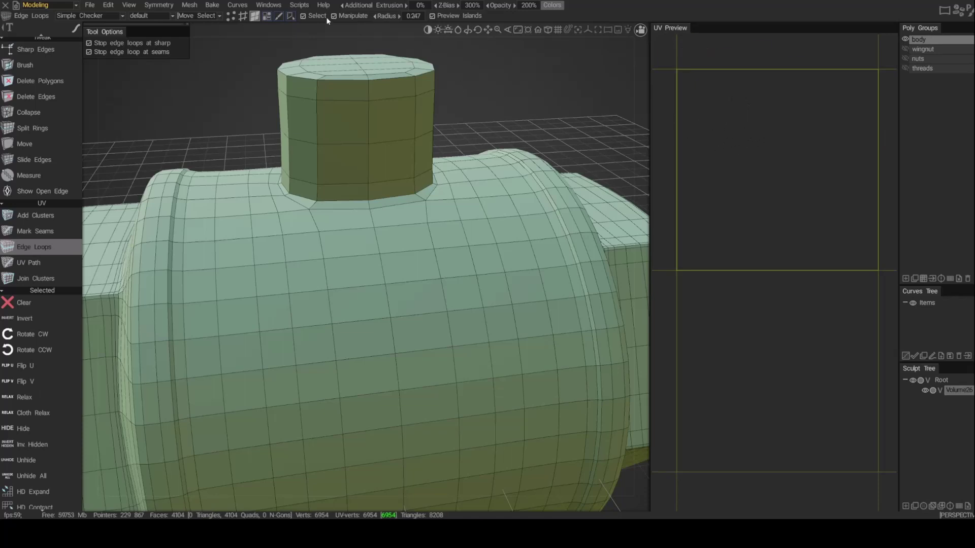
# Locate the UV Preview entry among the available interface panels.
pyautogui.click(266, 6)
pyautogui.moveTo(281, 22)
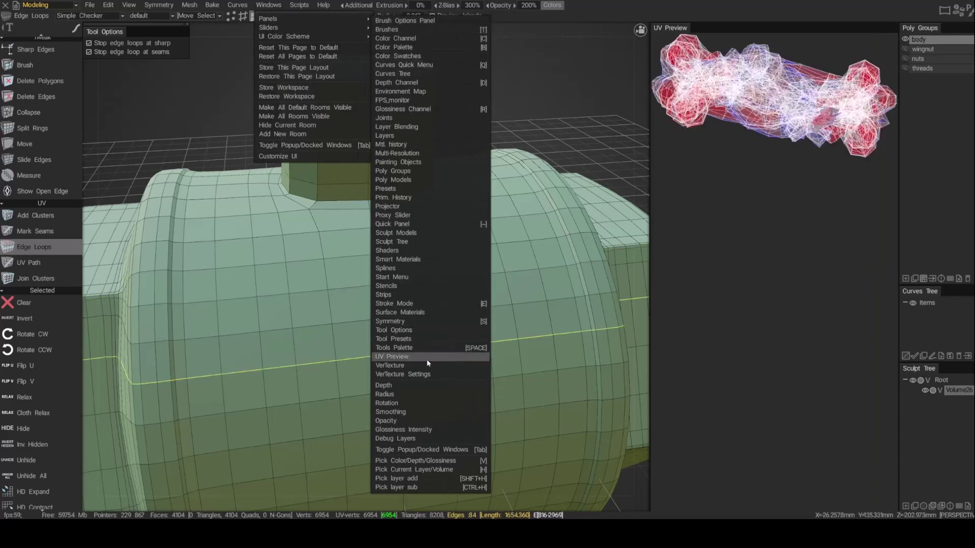
pyautogui.click(401, 357)
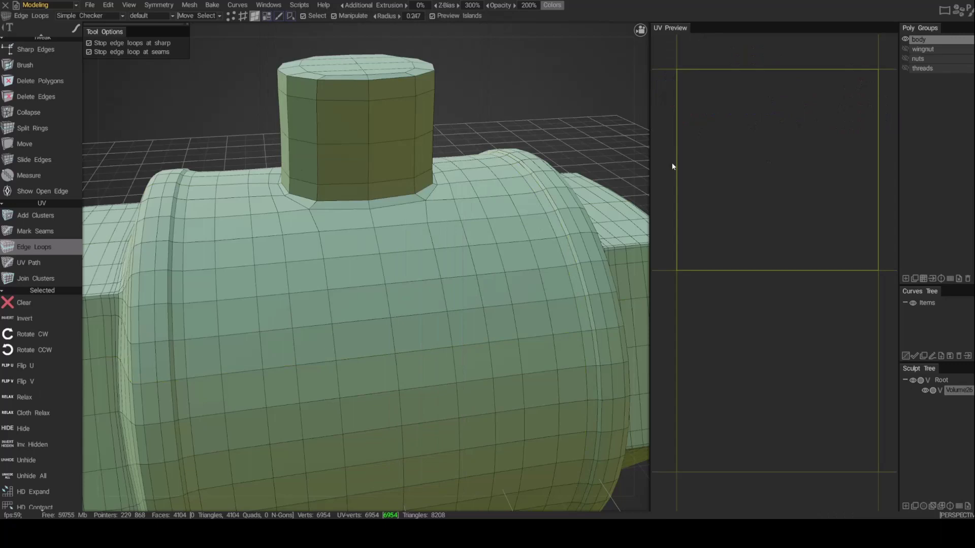
# Mark the edge loop around the base of the stem as a UV seam.
pyautogui.scroll(-5, 368, 235)
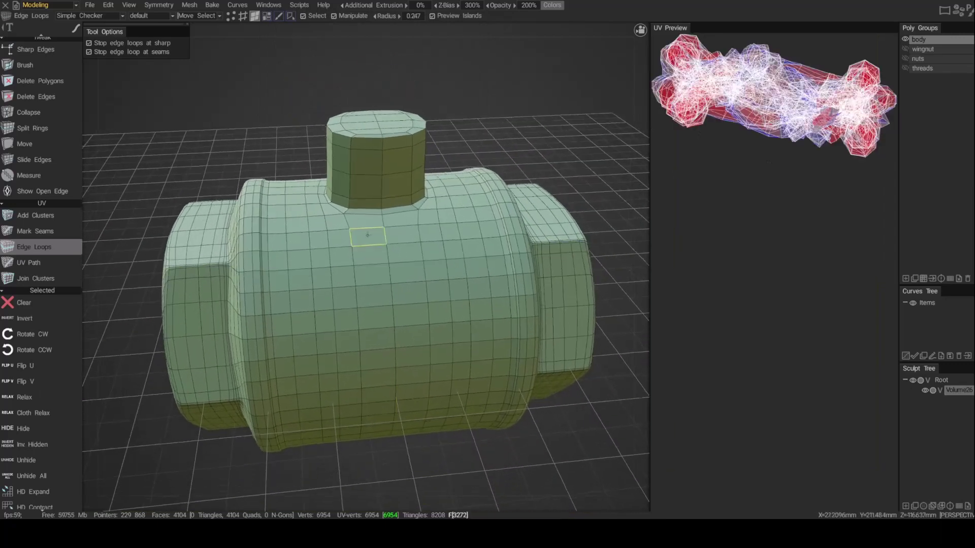
pyautogui.scroll(5, 368, 235)
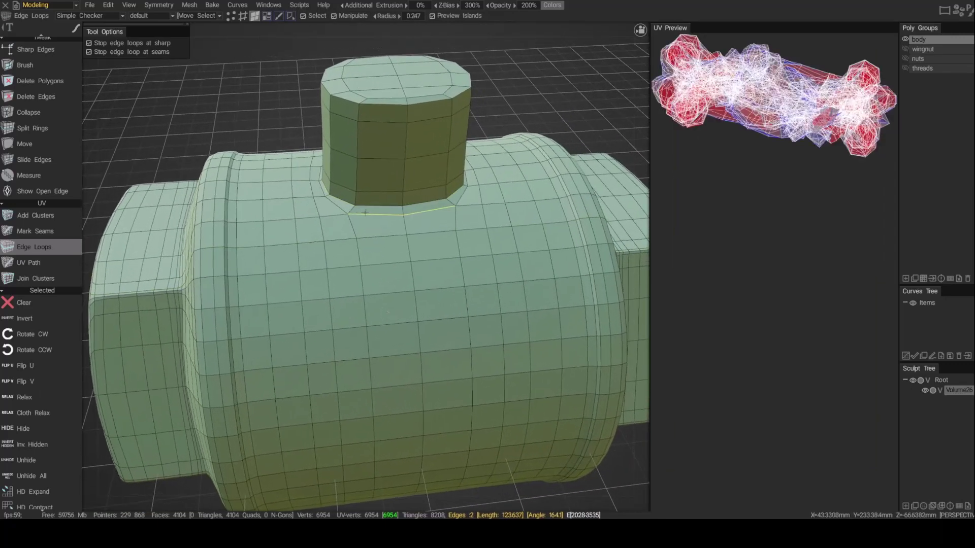
pyautogui.click(380, 206)
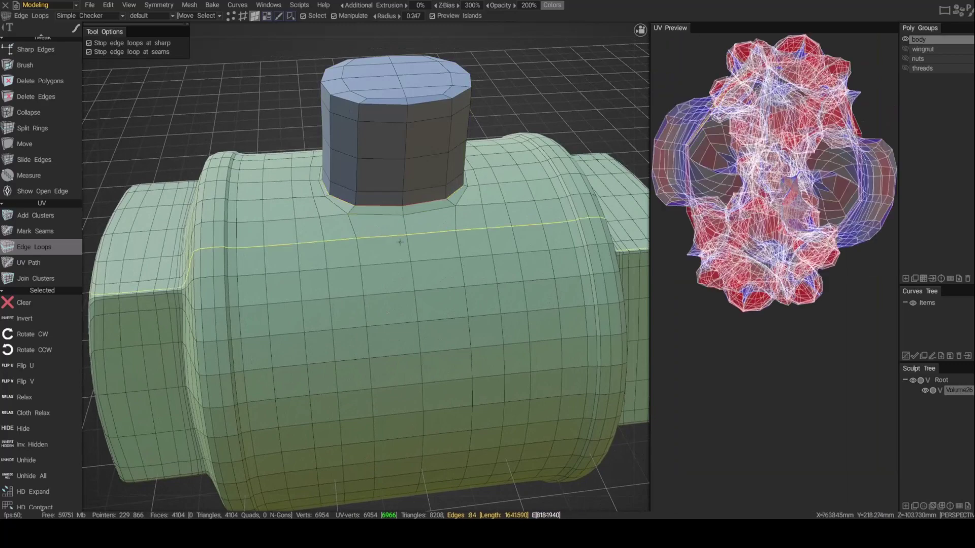
# Mark the edge loop around the top rim of the stem as a UV seam.
pyautogui.keyDown('alt'); pyautogui.moveTo(384, 237); pyautogui.dragTo(384, 238); pyautogui.keyUp('alt')
pyautogui.moveTo(383, 238); pyautogui.dragTo(398, 162, button='middle')
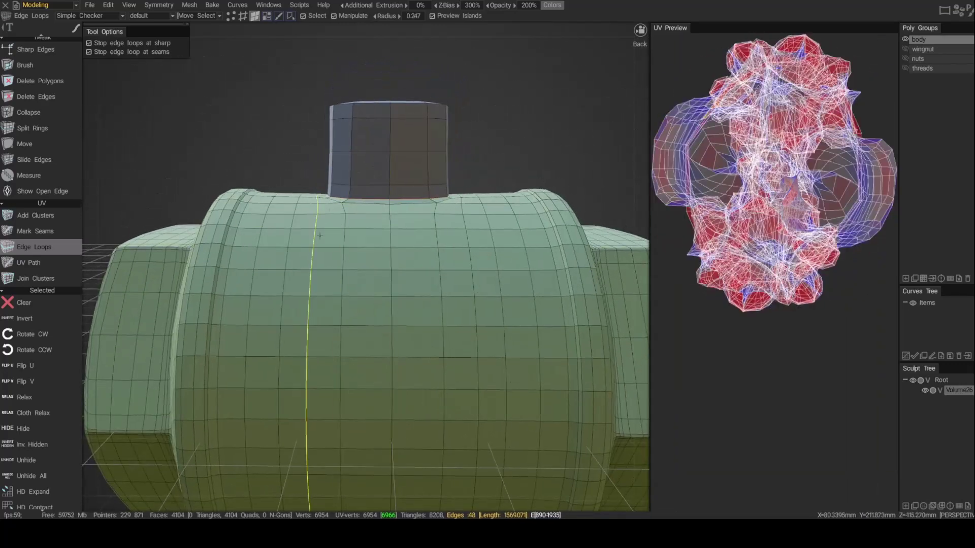
pyautogui.moveTo(358, 166); pyautogui.dragTo(368, 213, button='middle')
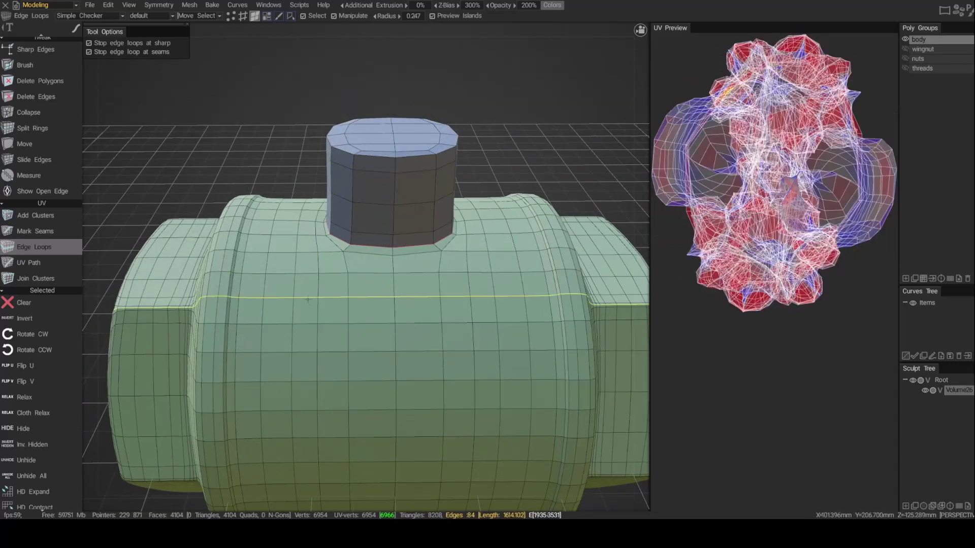
pyautogui.moveTo(463, 264); pyautogui.dragTo(478, 304, button='middle')
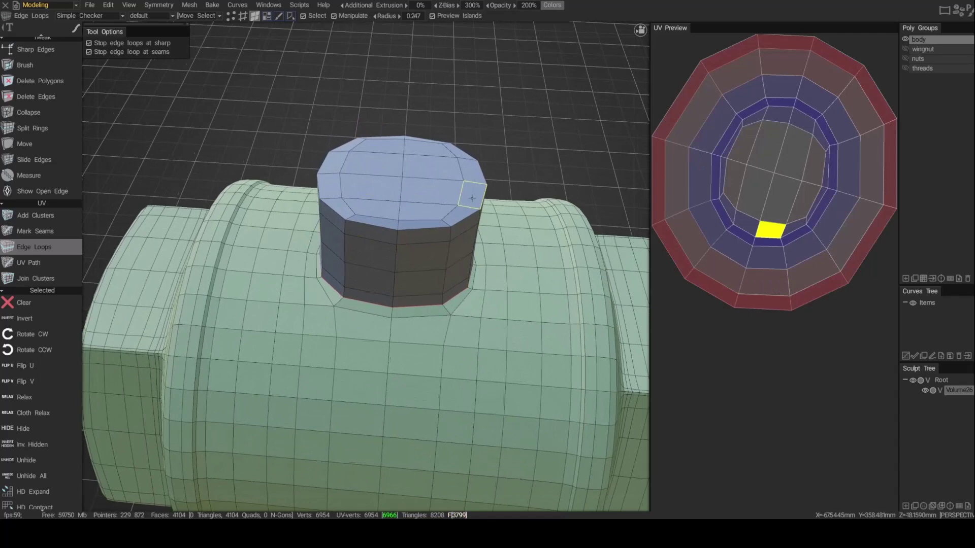
pyautogui.moveTo(472, 193); pyautogui.dragTo(437, 203, button='middle')
pyautogui.click(416, 232)
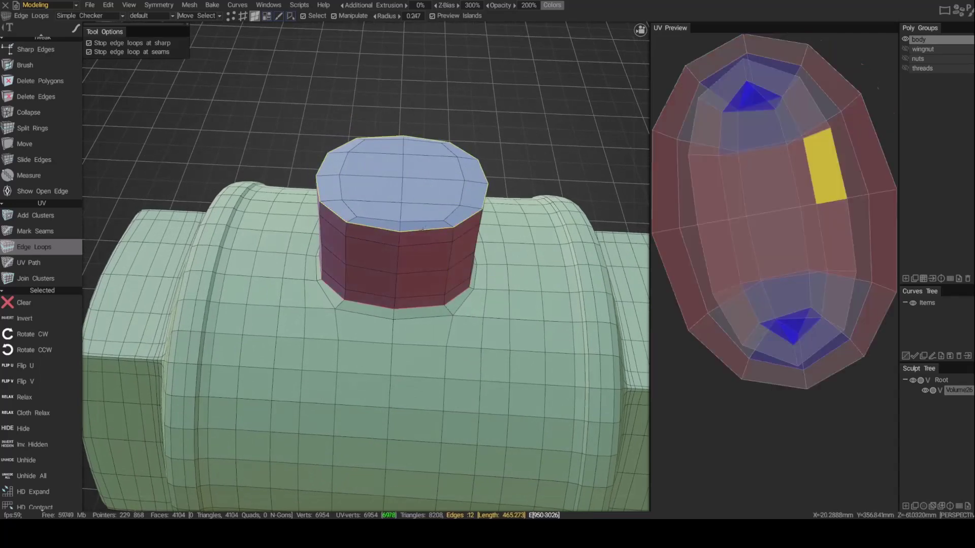
# Mark a vertical edge line down the side of the stem as a seam so its wall unrolls into a strip.
pyautogui.moveTo(378, 234); pyautogui.dragTo(386, 213, button='middle')
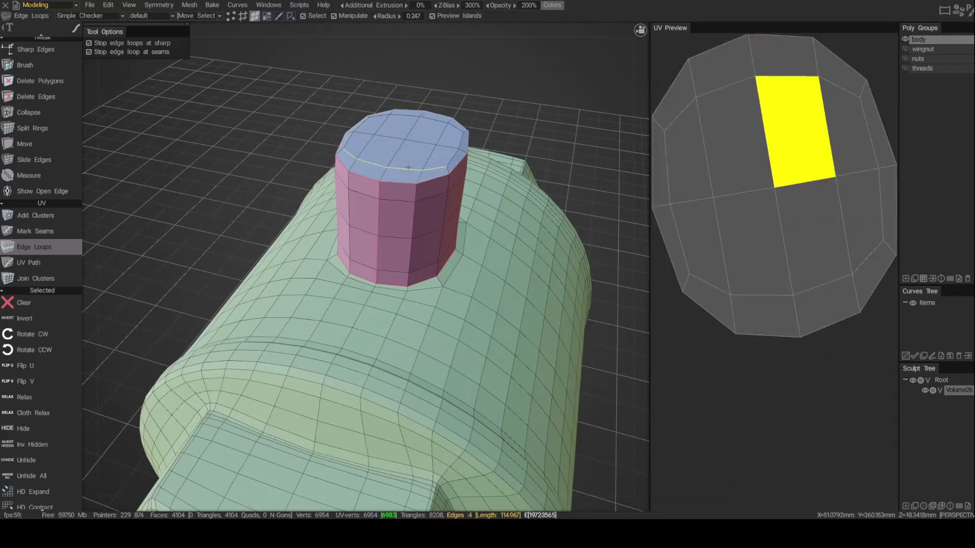
pyautogui.moveTo(400, 155); pyautogui.dragTo(608, 459, button='middle')
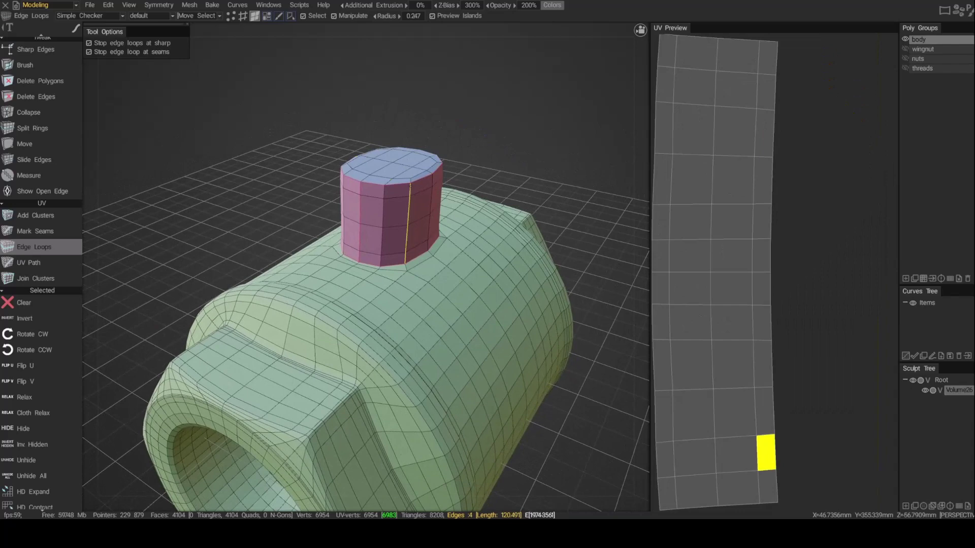
pyautogui.moveTo(641, 402); pyautogui.dragTo(586, 441, button='middle')
# Mark the edge loops where the hexagonal ends meet the round body as UV seams at both ends.
pyautogui.moveTo(585, 441); pyautogui.dragTo(576, 461)
pyautogui.scroll(2, 576, 461)
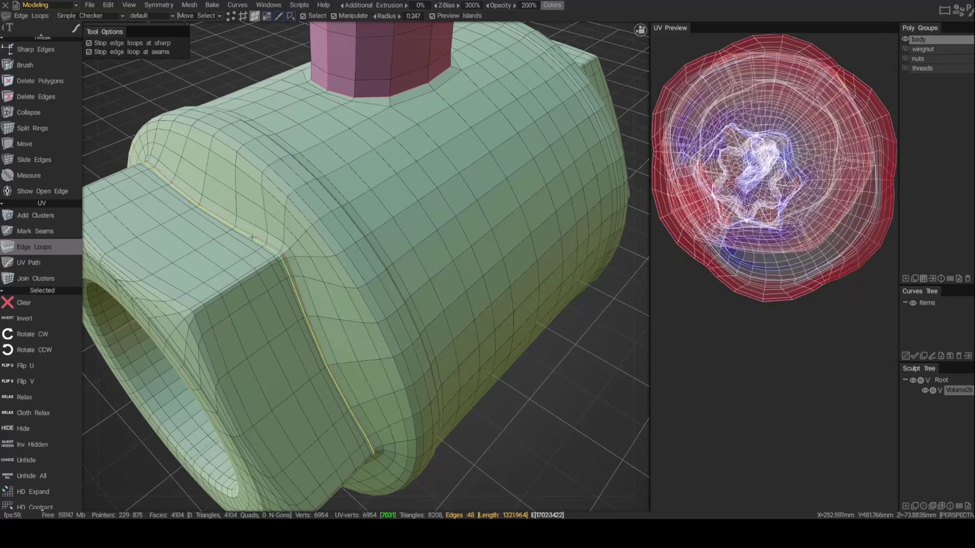
pyautogui.keyDown('alt'); pyautogui.moveTo(289, 320); pyautogui.dragTo(439, 223); pyautogui.keyUp('alt')
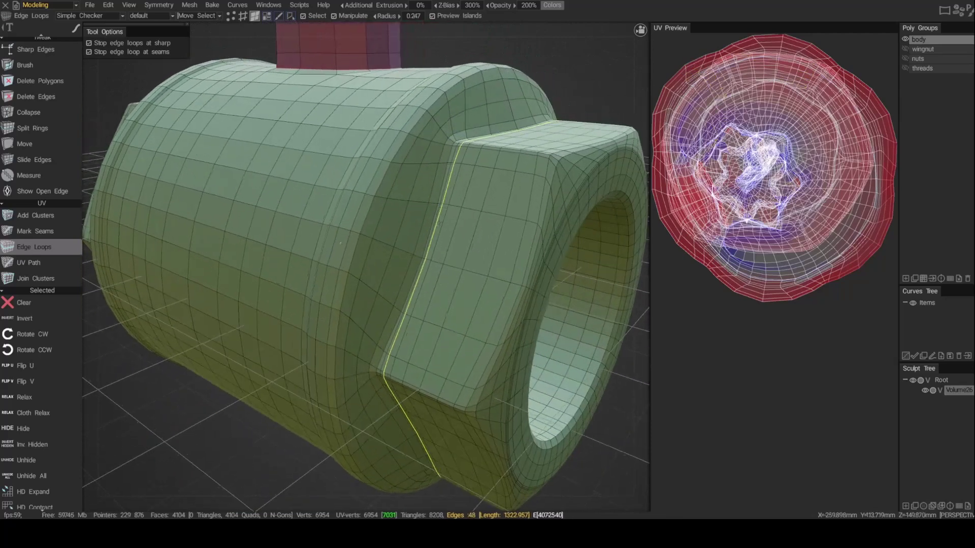
pyautogui.moveTo(680, 433); pyautogui.dragTo(693, 433, button='middle')
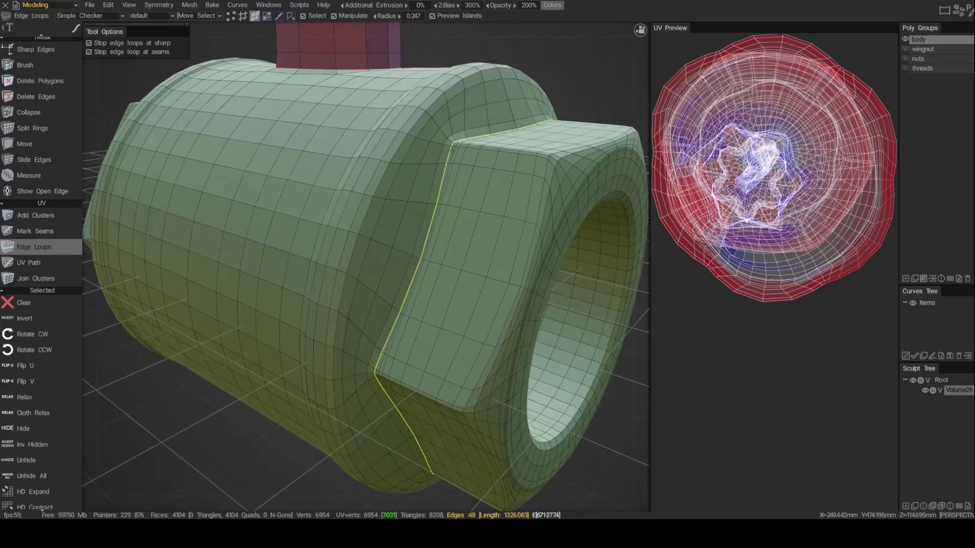
pyautogui.click(452, 151)
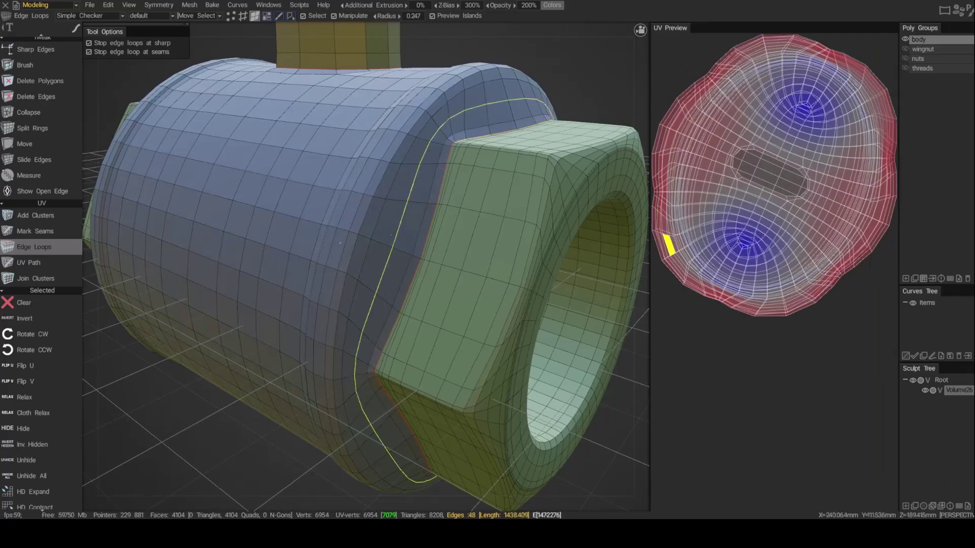
# Mark the inner rim edge loops of the bore openings at both ends of the body as UV seams.
pyautogui.keyDown('alt'); pyautogui.moveTo(345, 246); pyautogui.dragTo(181, 360); pyautogui.keyUp('alt')
pyautogui.moveTo(364, 250); pyautogui.dragTo(362, 253, button='middle')
pyautogui.keyDown('alt'); pyautogui.moveTo(166, 323); pyautogui.dragTo(328, 218); pyautogui.keyUp('alt')
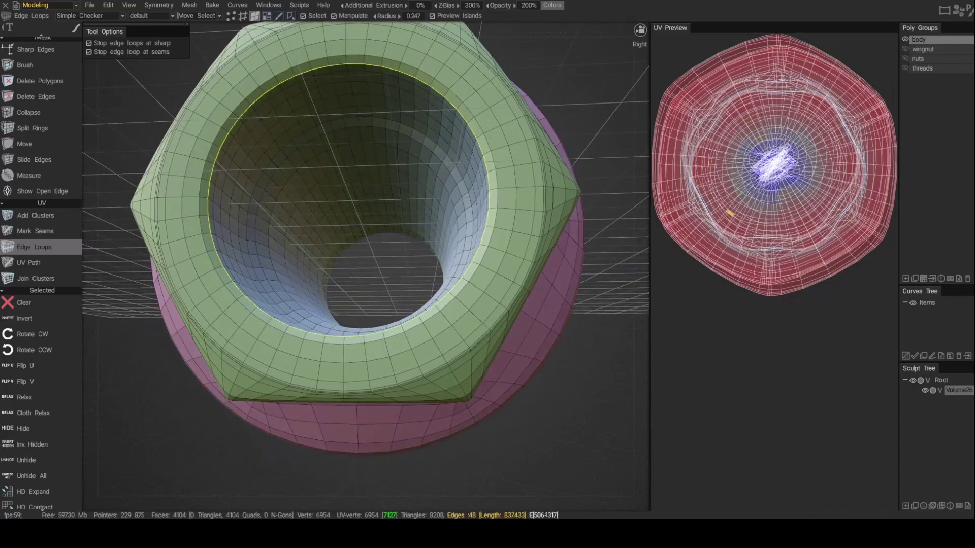
pyautogui.keyDown('alt'); pyautogui.moveTo(436, 219); pyautogui.dragTo(326, 71); pyautogui.keyUp('alt')
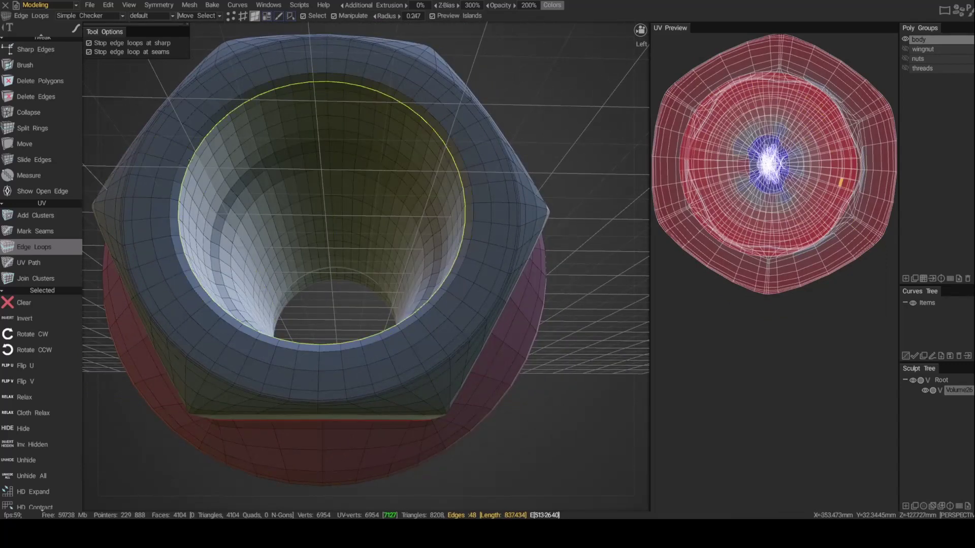
pyautogui.click(188, 161)
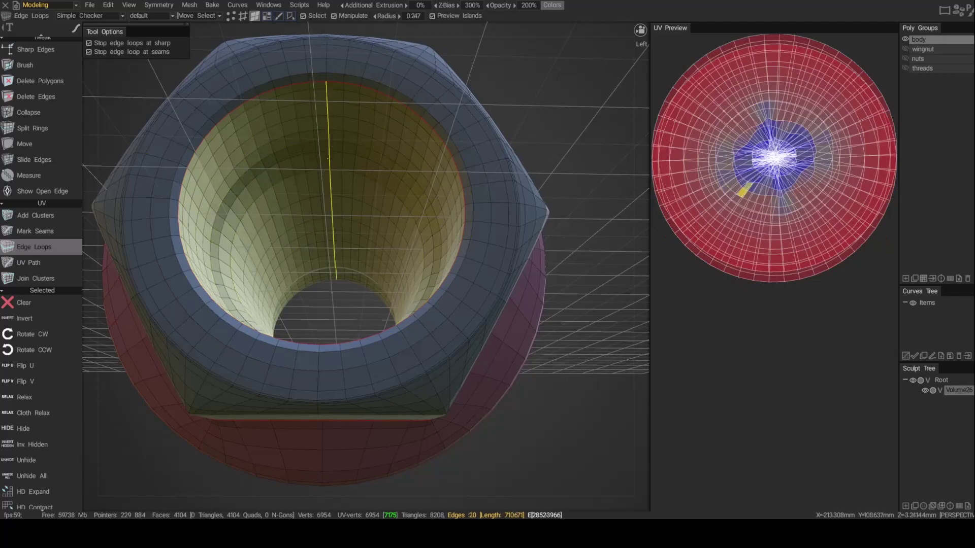
# Mark a lengthwise edge line inside the bore and another across one hexagonal end as UV seams.
pyautogui.click(309, 89)
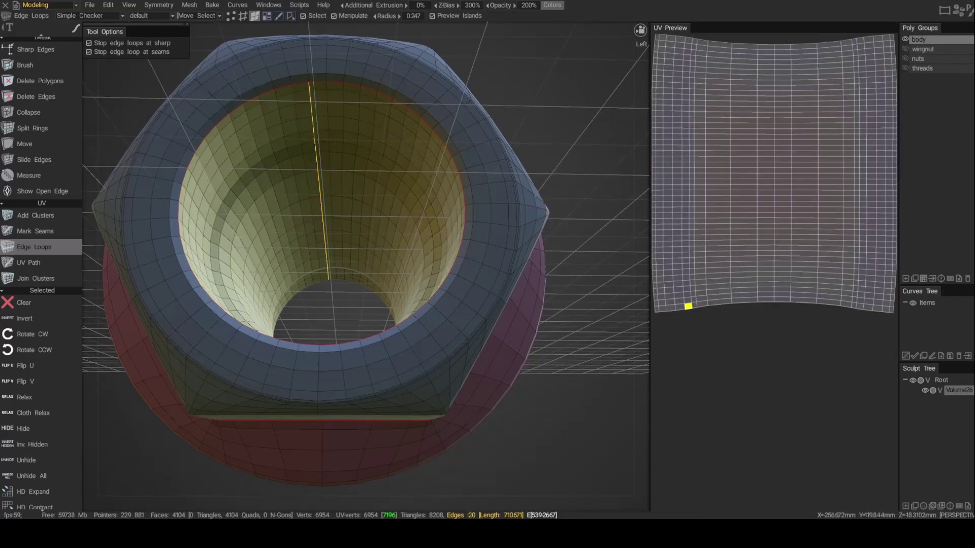
pyautogui.keyDown('alt'); pyautogui.moveTo(314, 136); pyautogui.dragTo(414, 269); pyautogui.keyUp('alt')
pyautogui.keyDown('alt'); pyautogui.moveTo(369, 292); pyautogui.dragTo(244, 330); pyautogui.keyUp('alt')
pyautogui.keyDown('alt'); pyautogui.moveTo(426, 196); pyautogui.dragTo(340, 190); pyautogui.keyUp('alt')
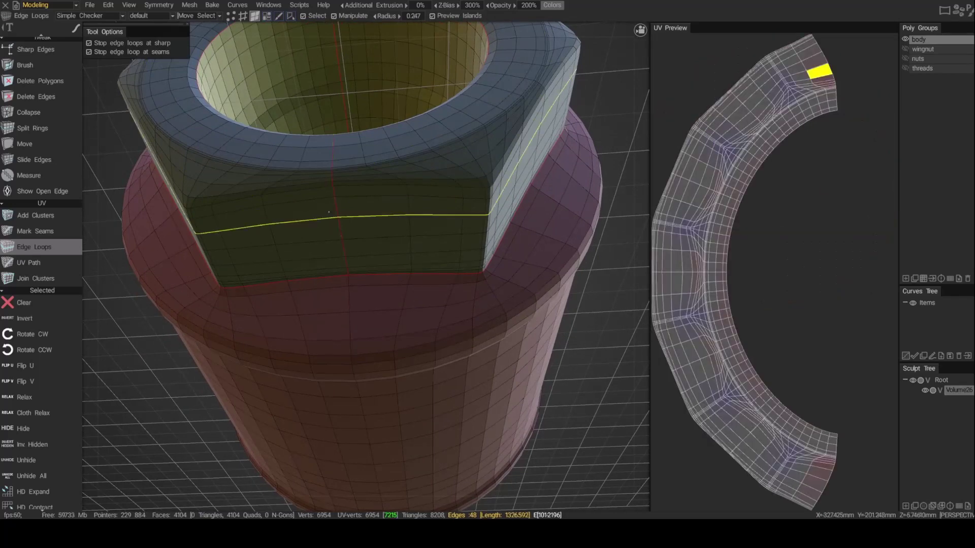
# Mark an edge line across the opposite hexagonal end and one along the underside of the round body as UV seams.
pyautogui.keyDown('alt'); pyautogui.moveTo(329, 212); pyautogui.dragTo(457, 255); pyautogui.keyUp('alt')
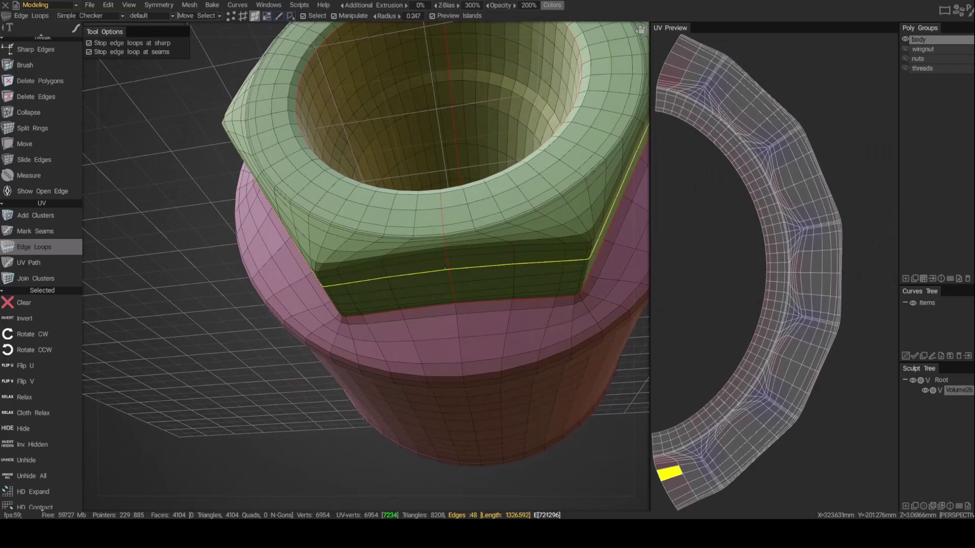
pyautogui.moveTo(448, 216)
pyautogui.keyDown('alt'); pyautogui.mouseDown()
pyautogui.moveTo(483, 226)
pyautogui.moveTo(507, 251)
pyautogui.moveTo(461, 252)
pyautogui.moveTo(438, 233)
pyautogui.moveTo(516, 206)
pyautogui.moveTo(457, 224)
pyautogui.mouseUp(); pyautogui.keyUp('alt')
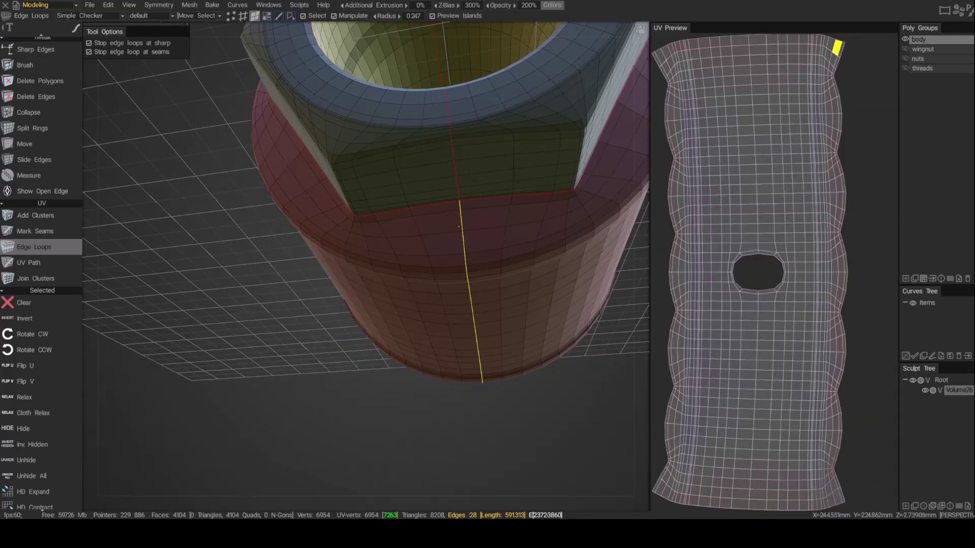
pyautogui.scroll(-4, 401, 397)
pyautogui.keyDown('alt'); pyautogui.moveTo(400, 397); pyautogui.dragTo(510, 212); pyautogui.keyUp('alt')
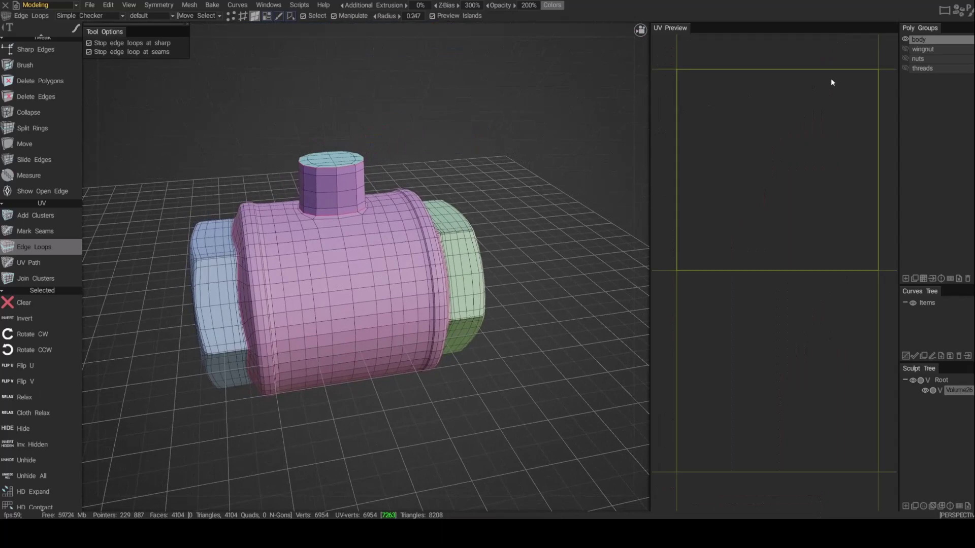
# Hide the body poly group and show the wingnut group framed for seam marking.
pyautogui.click(905, 39)
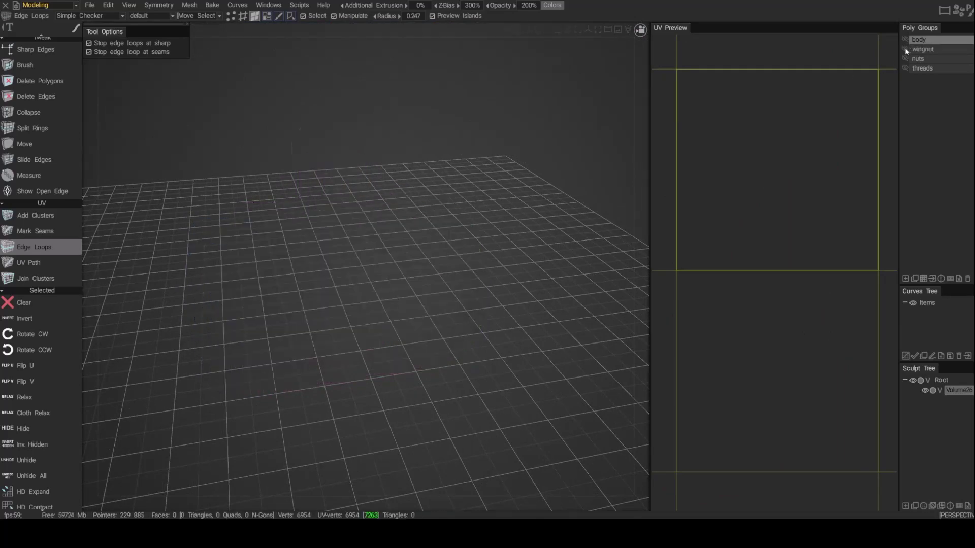
pyautogui.click(905, 49)
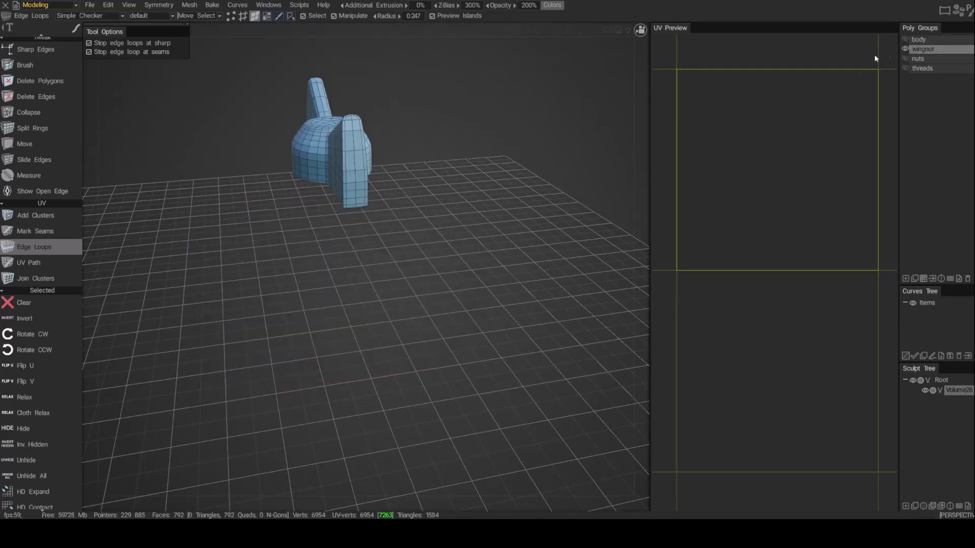
pyautogui.moveTo(511, 239); pyautogui.dragTo(390, 365)
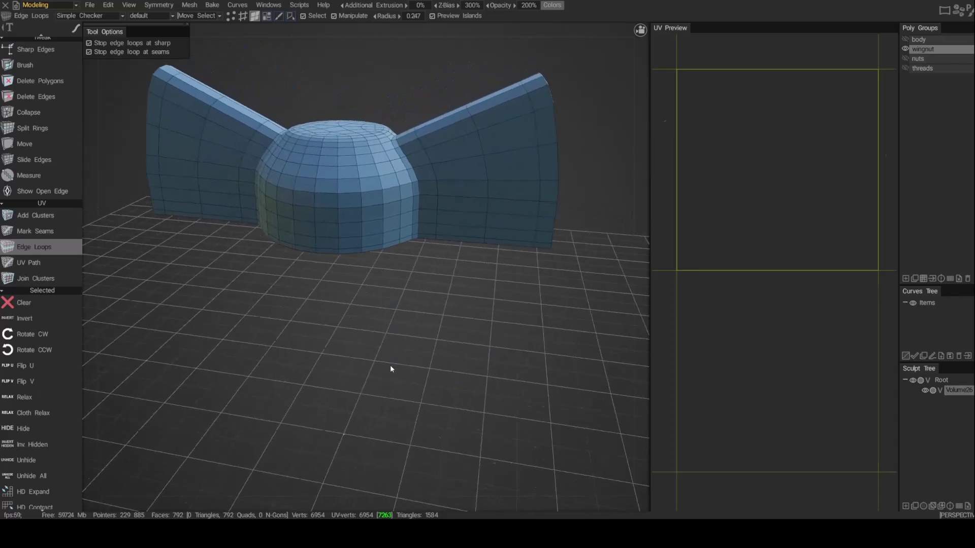
pyautogui.hotkey('shift', 'a')
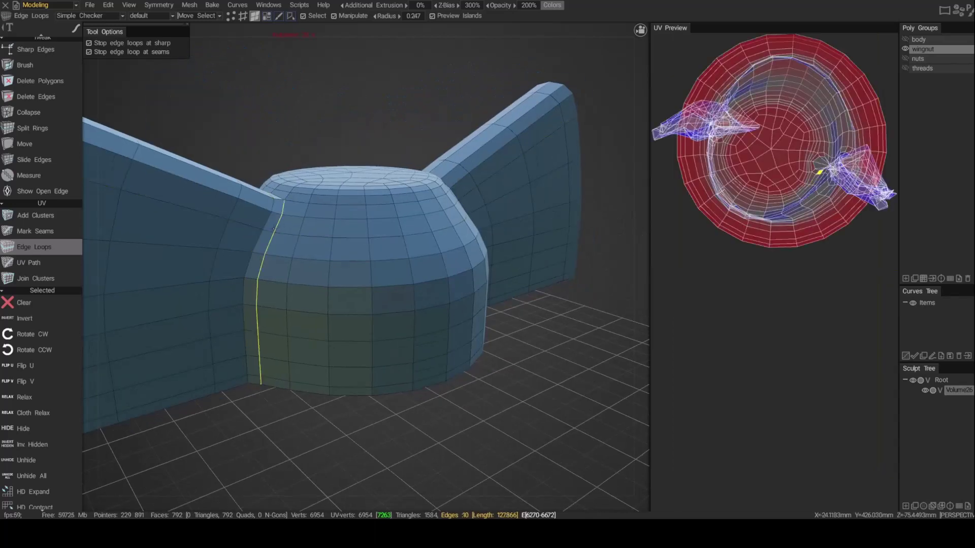
# Mark the edges where the first wing meets the hub, including the top and underside edges, as UV seams.
pyautogui.click(274, 229)
pyautogui.keyDown('alt'); pyautogui.moveTo(274, 203); pyautogui.dragTo(269, 228); pyautogui.keyUp('alt')
pyautogui.scroll(3, 269, 228)
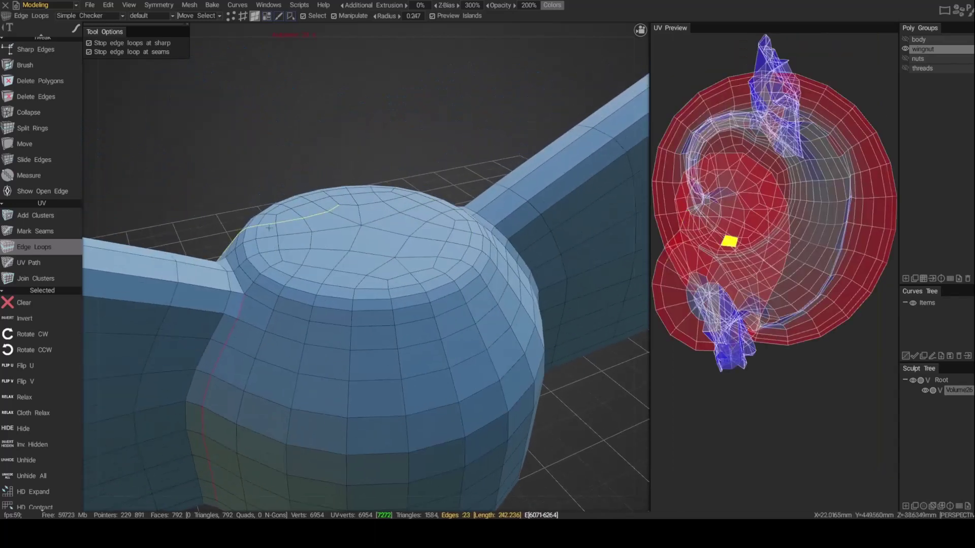
pyautogui.click(239, 282)
pyautogui.keyDown('alt'); pyautogui.moveTo(239, 282); pyautogui.dragTo(380, 308); pyautogui.keyUp('alt')
pyautogui.scroll(-3, 319, 284)
pyautogui.click(364, 280)
pyautogui.scroll(-3, 363, 282)
pyautogui.moveTo(381, 308); pyautogui.dragTo(371, 341, button='middle')
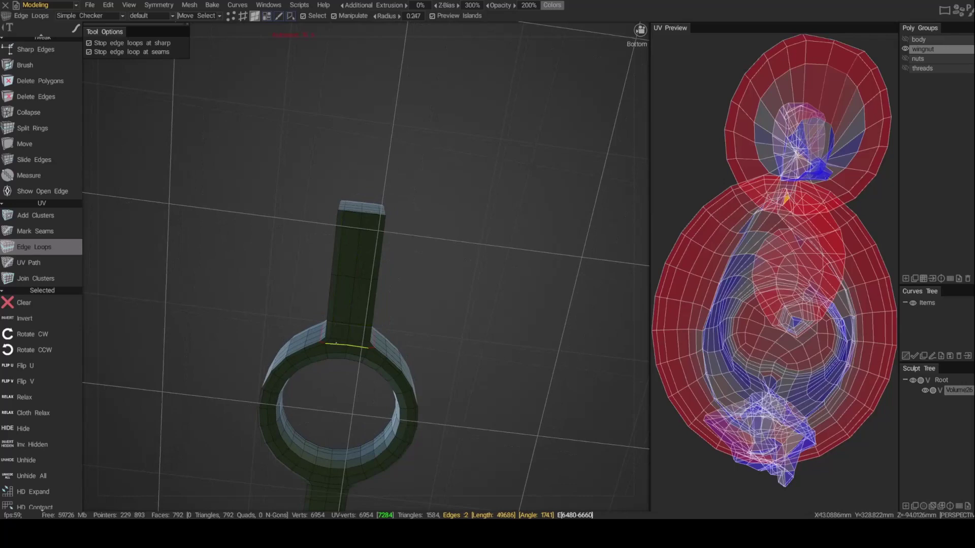
pyautogui.keyDown('alt'); pyautogui.moveTo(299, 402); pyautogui.dragTo(315, 377); pyautogui.keyUp('alt')
pyautogui.moveTo(315, 381); pyautogui.dragTo(388, 248, button='middle')
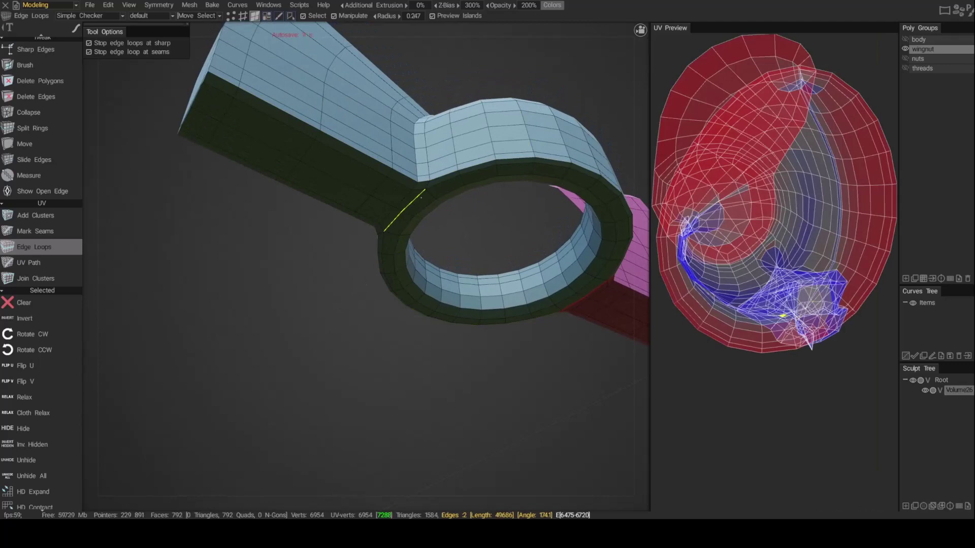
# Mark the edges around the junction of the second wing and the hub as UV seams, including the underside edge.
pyautogui.click(421, 196)
pyautogui.click(429, 168)
pyautogui.keyDown('alt'); pyautogui.moveTo(366, 148); pyautogui.dragTo(408, 252); pyautogui.keyUp('alt')
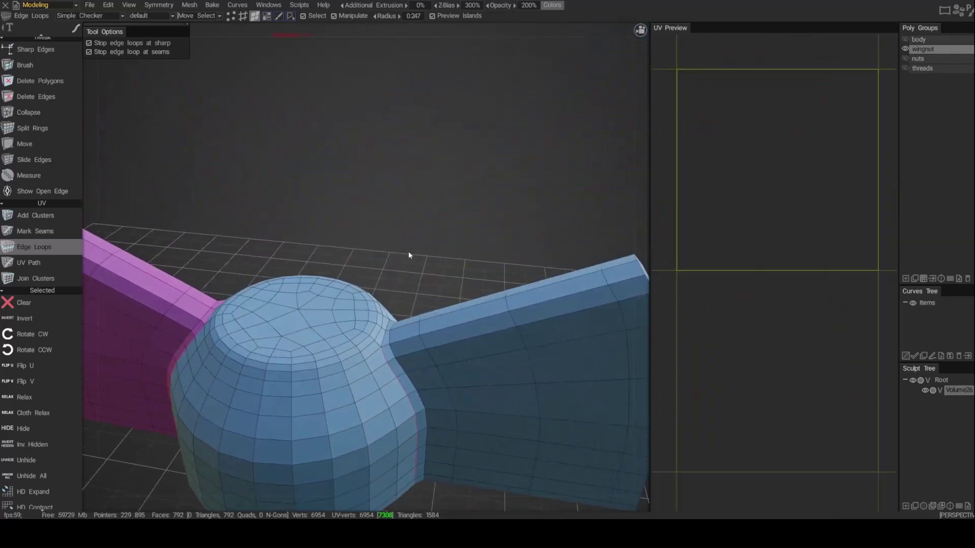
pyautogui.click(384, 339)
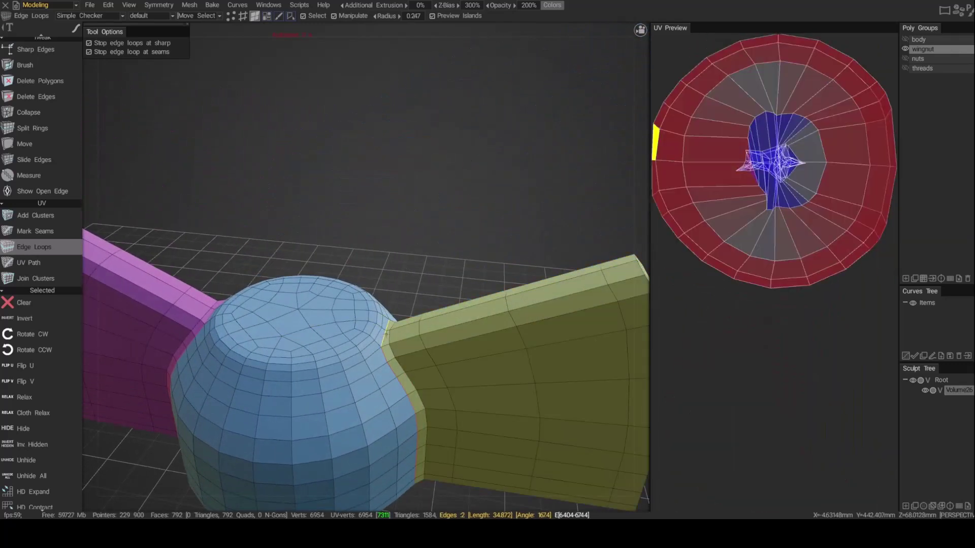
# Mark the edge loop around the hub's flat top and a vertical edge line down its side as UV seams.
pyautogui.scroll(-5, 385, 339)
pyautogui.keyDown('alt'); pyautogui.moveTo(355, 325); pyautogui.dragTo(305, 405); pyautogui.keyUp('alt')
pyautogui.moveTo(303, 409); pyautogui.dragTo(345, 342, button='middle')
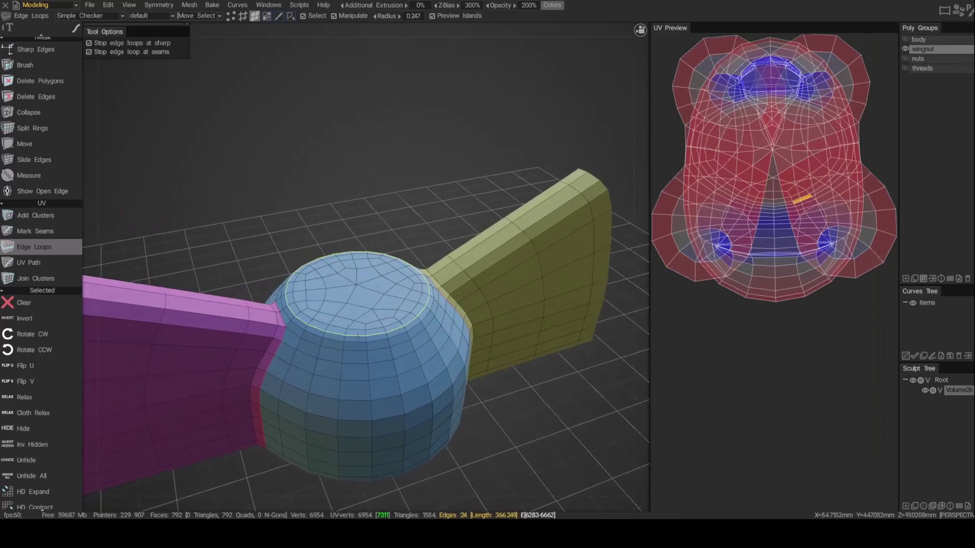
pyautogui.click(358, 336)
pyautogui.keyDown('alt'); pyautogui.moveTo(450, 451); pyautogui.dragTo(434, 445); pyautogui.keyUp('alt')
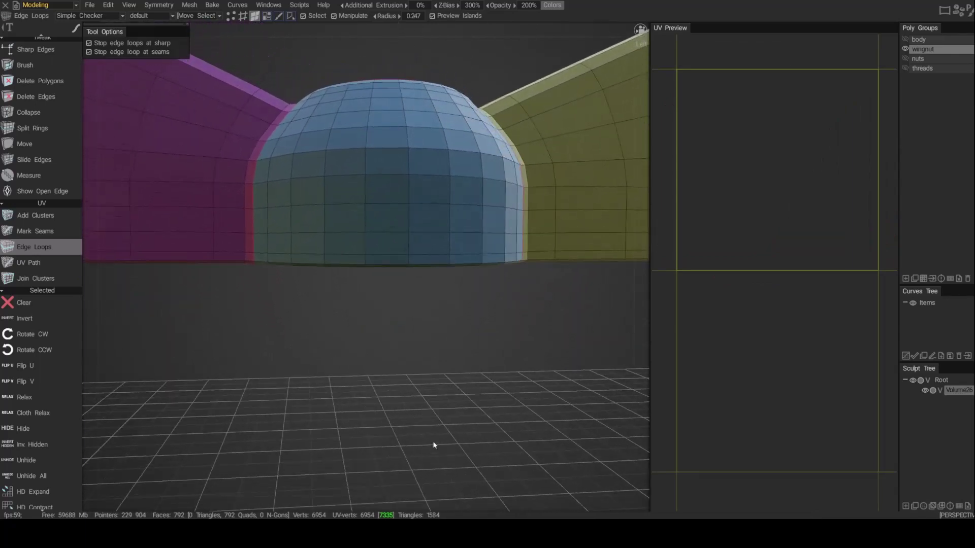
pyautogui.keyDown('alt'); pyautogui.moveTo(378, 224); pyautogui.dragTo(397, 278); pyautogui.keyUp('alt')
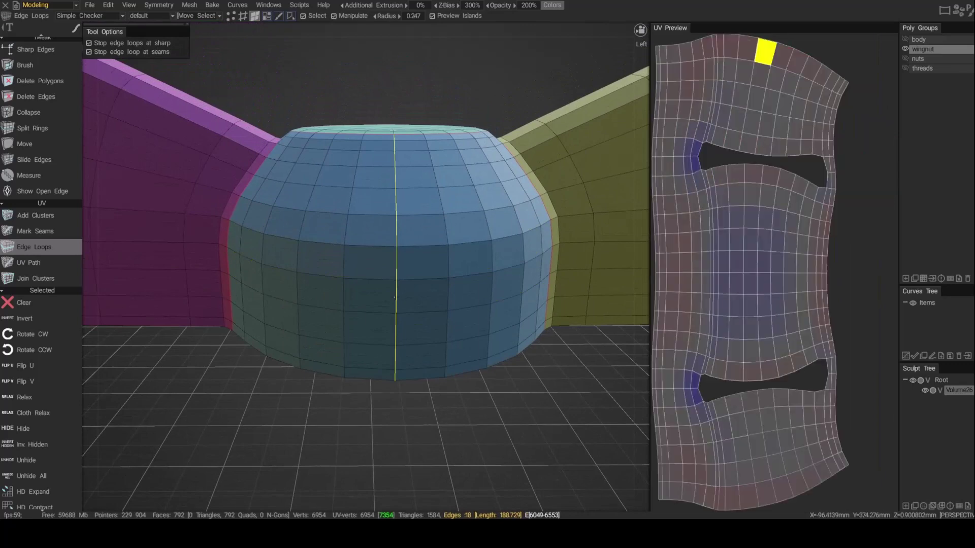
# Mark the central edge line down the outer end of each wing as a UV seam with Edge Loops.
pyautogui.scroll(-5, 319, 467)
pyautogui.keyDown('alt'); pyautogui.moveTo(340, 447); pyautogui.dragTo(518, 351); pyautogui.keyUp('alt')
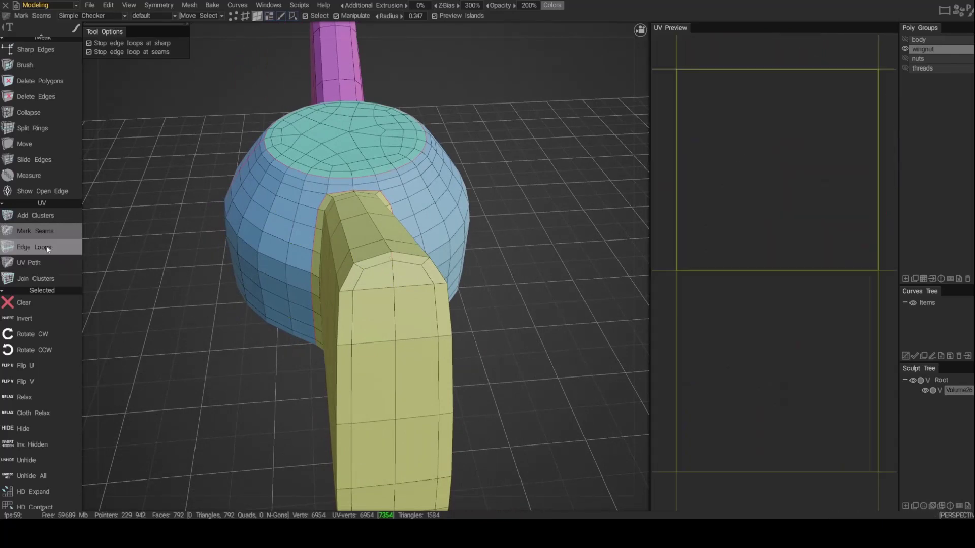
pyautogui.click(47, 248)
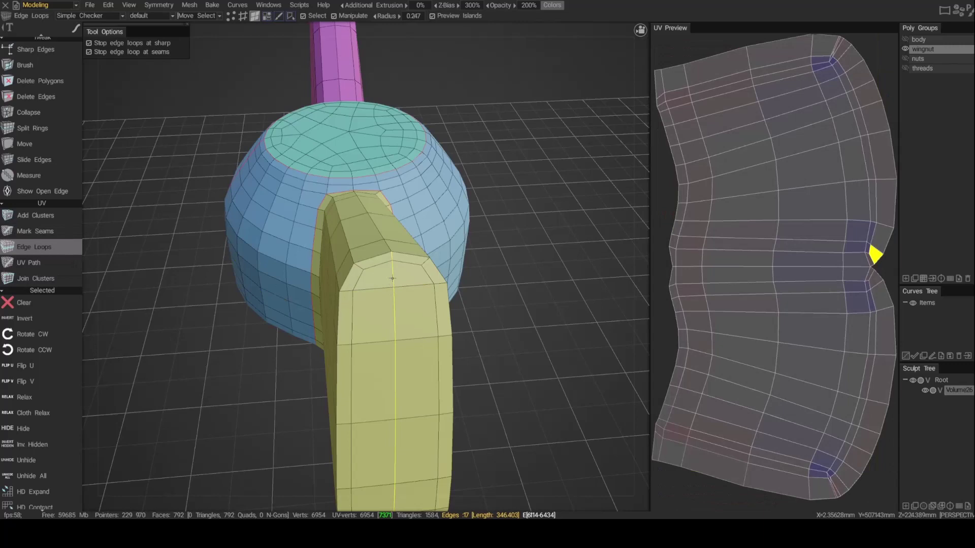
pyautogui.moveTo(177, 395); pyautogui.dragTo(241, 398)
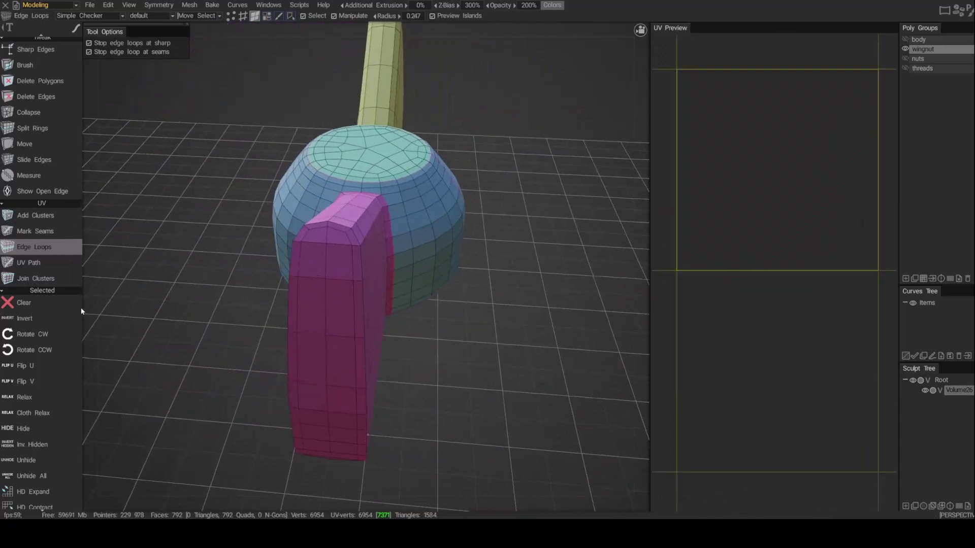
pyautogui.click(50, 233)
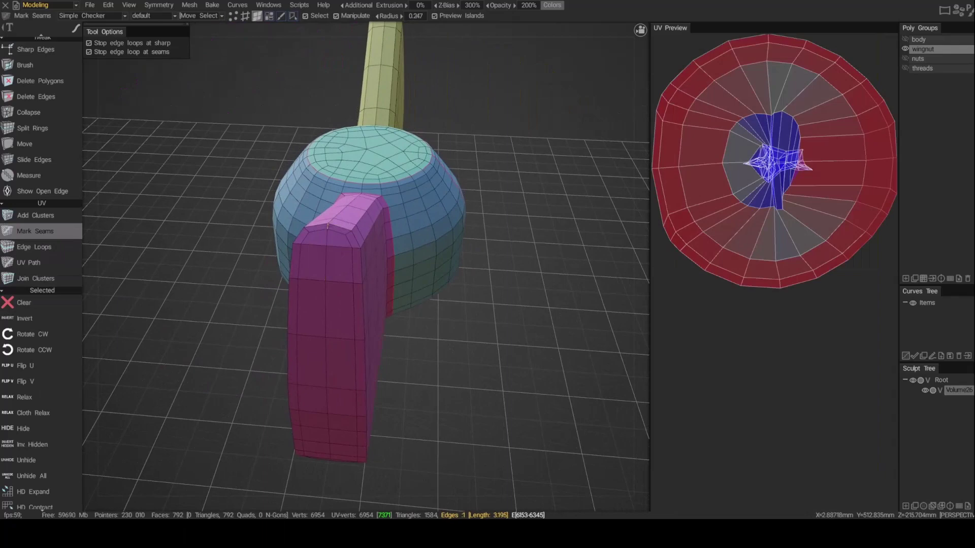
pyautogui.click(51, 248)
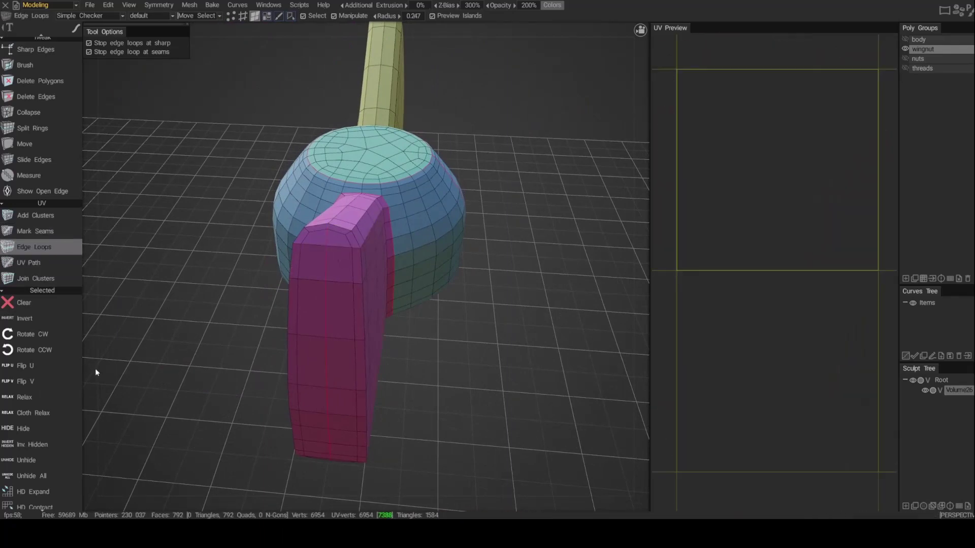
pyautogui.moveTo(95, 369); pyautogui.dragTo(105, 362)
pyautogui.moveTo(345, 298); pyautogui.dragTo(377, 281)
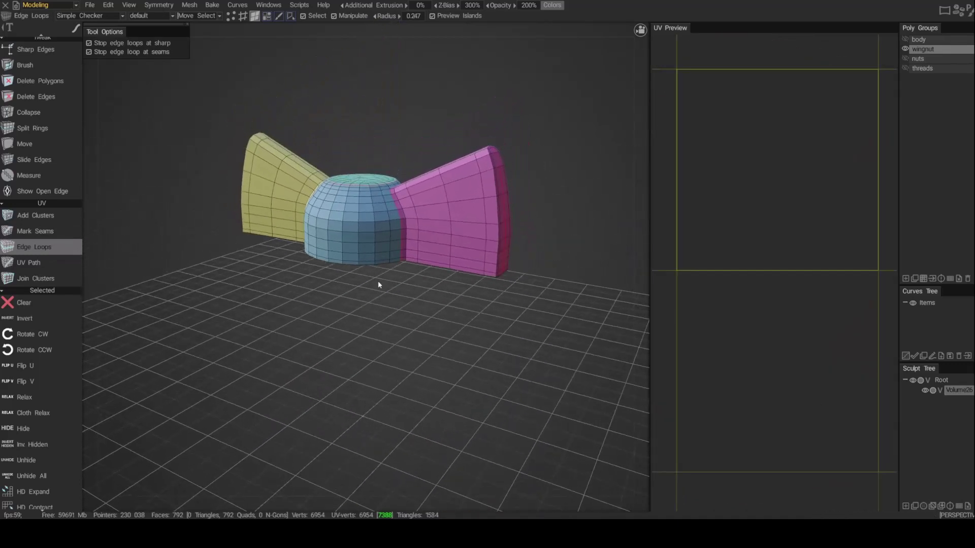
# Hide the wingnut poly group and show the threads group.
pyautogui.click(906, 49)
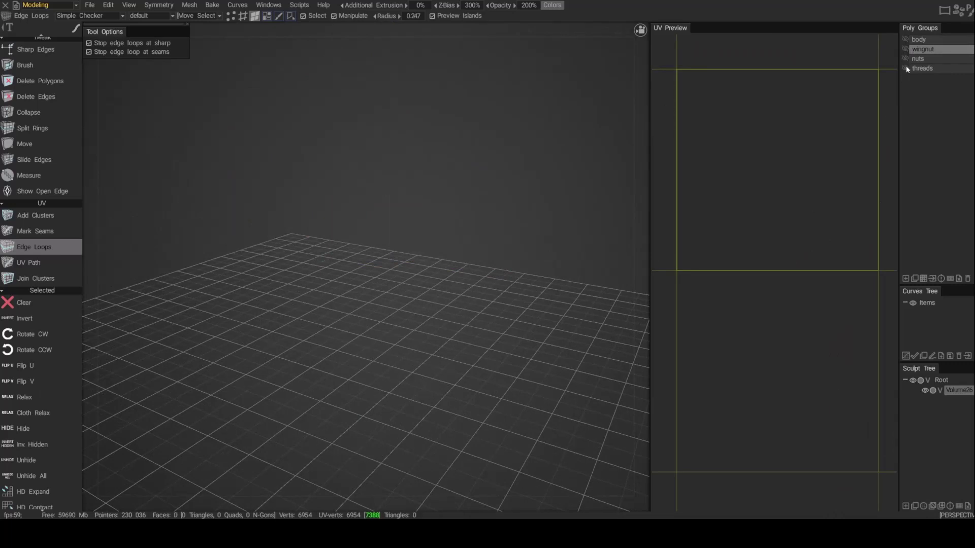
pyautogui.click(906, 67)
pyautogui.moveTo(355, 421); pyautogui.dragTo(414, 266, button='middle')
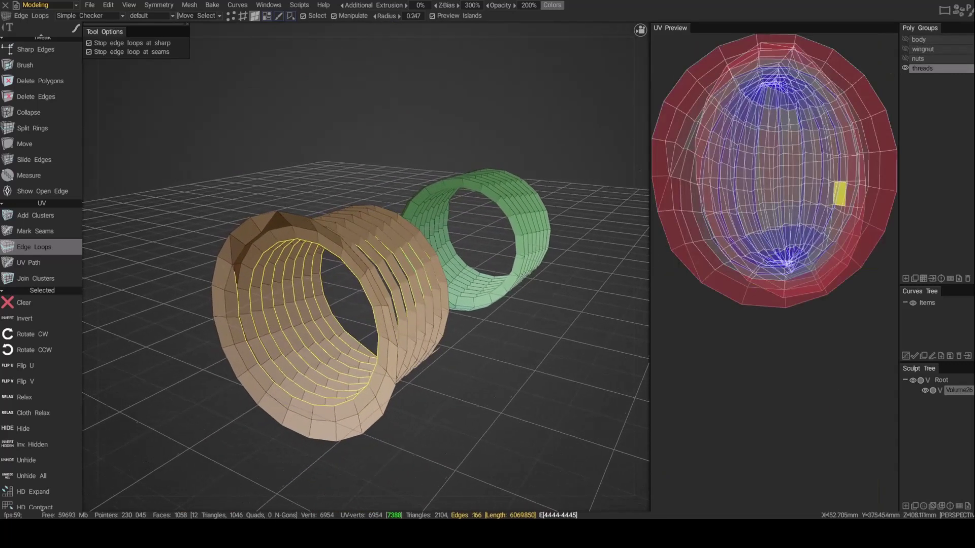
pyautogui.moveTo(563, 292); pyautogui.dragTo(455, 260)
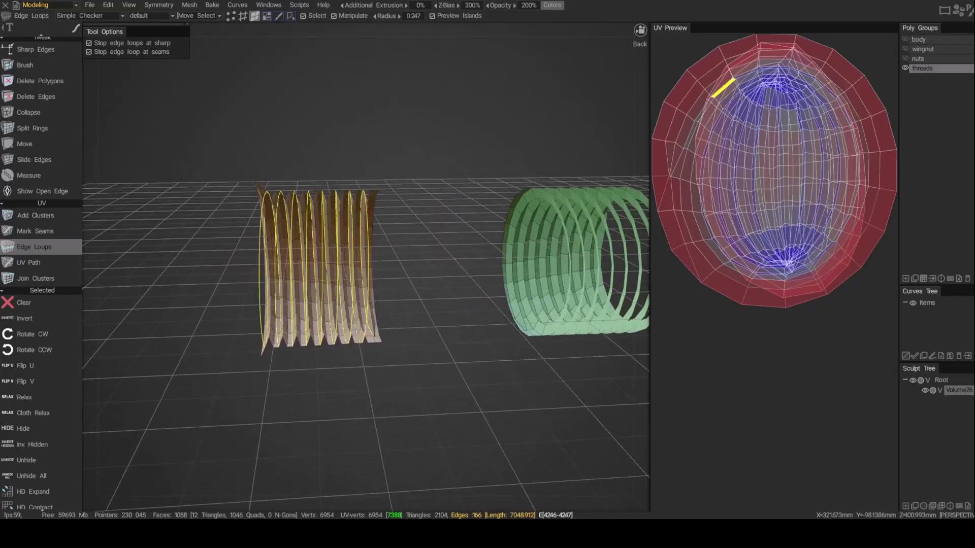
# Mark a lengthwise edge line through each of the two threaded sleeves as a UV seam.
pyautogui.keyDown('alt'); pyautogui.moveTo(282, 298); pyautogui.dragTo(396, 277); pyautogui.keyUp('alt')
pyautogui.click(405, 362)
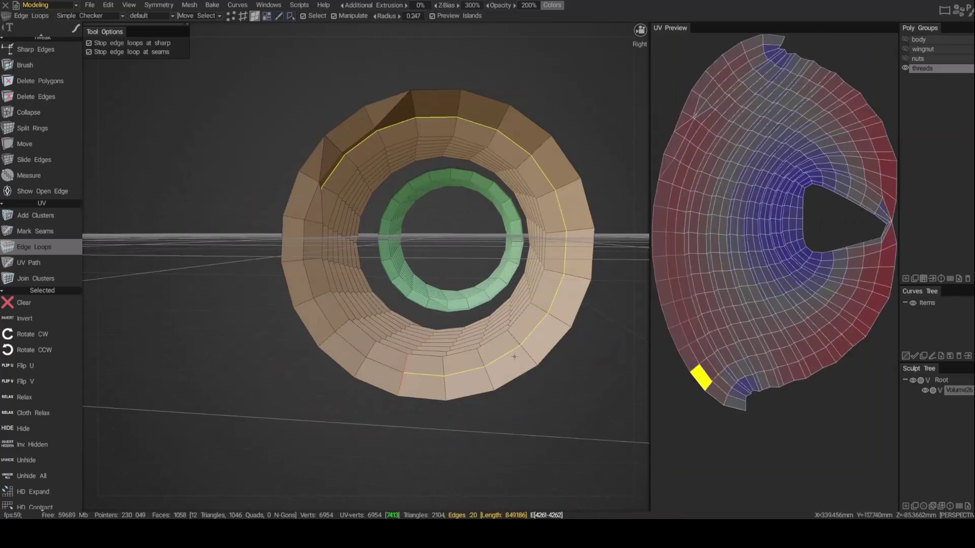
pyautogui.moveTo(441, 444)
pyautogui.mouseDown()
pyautogui.moveTo(449, 431)
pyautogui.moveTo(432, 435)
pyautogui.mouseUp()
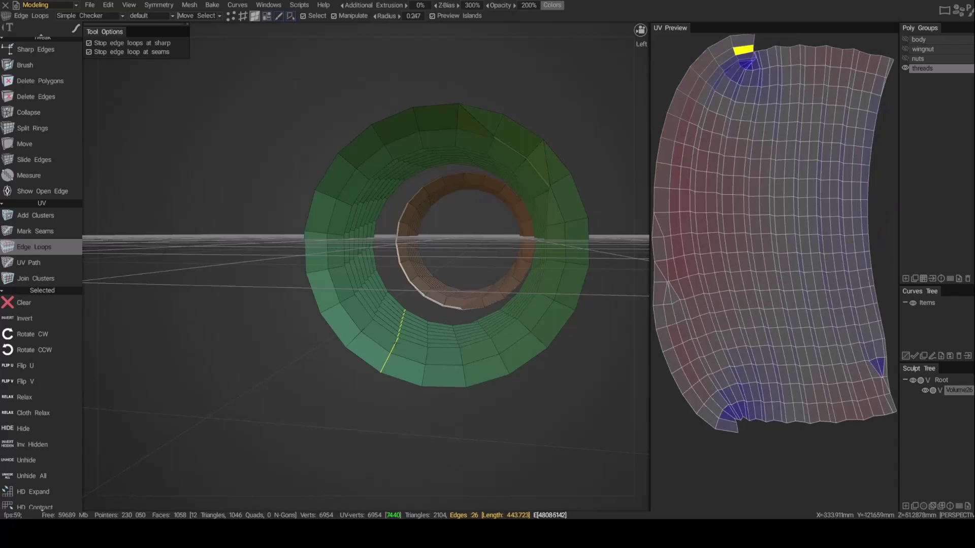
pyautogui.moveTo(246, 457); pyautogui.dragTo(635, 303)
# Hide the threads poly group and show the nuts group.
pyautogui.click(905, 68)
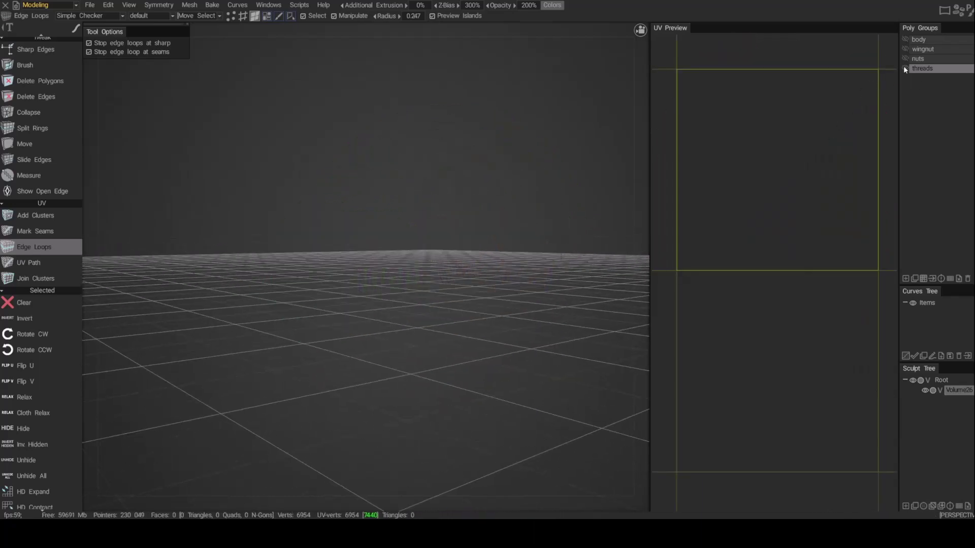
pyautogui.click(905, 58)
pyautogui.moveTo(545, 174); pyautogui.dragTo(505, 235)
pyautogui.scroll(3, 534, 228)
pyautogui.moveTo(536, 229); pyautogui.dragTo(527, 270, button='middle')
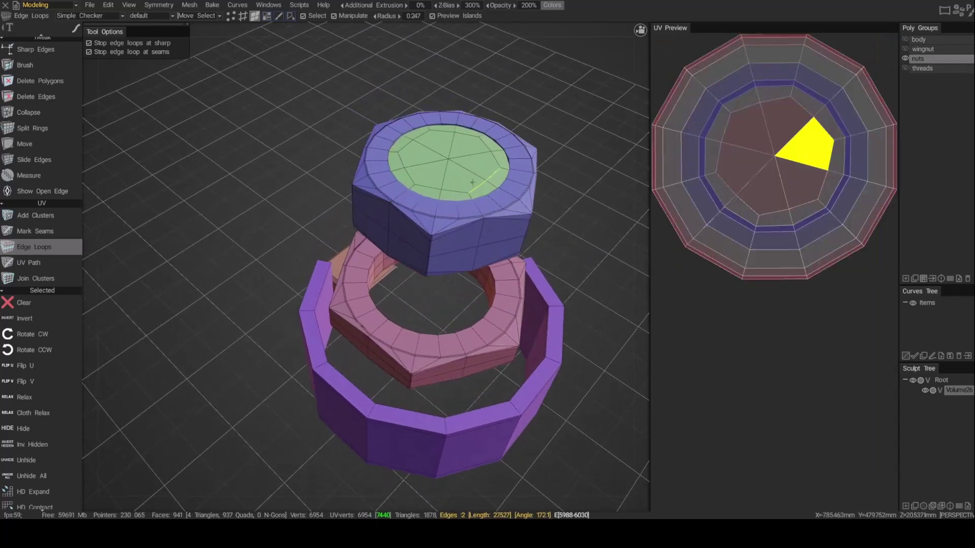
# Mark the edge loop around the underside bore opening of the upper nut as a UV seam.
pyautogui.moveTo(536, 172); pyautogui.dragTo(552, 181)
pyautogui.moveTo(552, 182); pyautogui.dragTo(583, 175, button='right')
pyautogui.moveTo(583, 175); pyautogui.dragTo(457, 215)
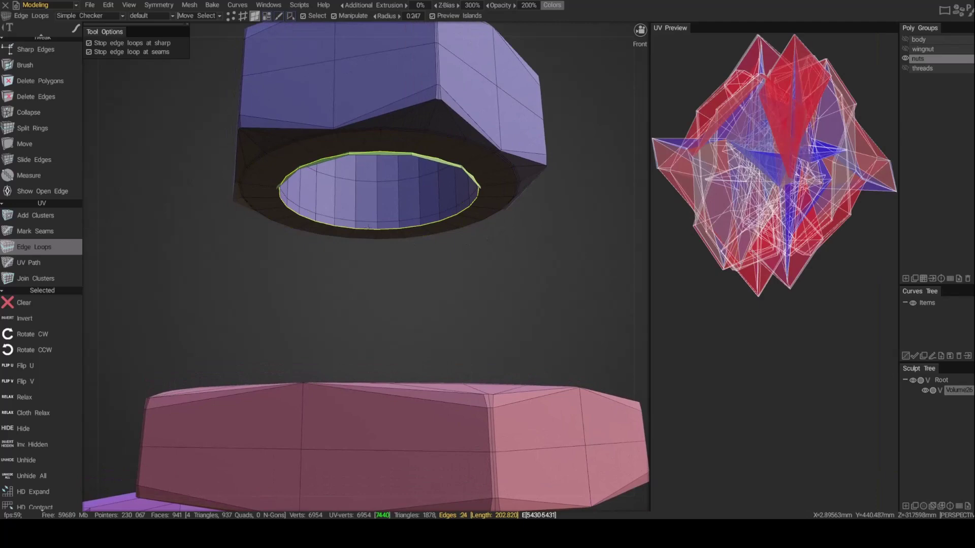
pyautogui.scroll(4, 325, 285)
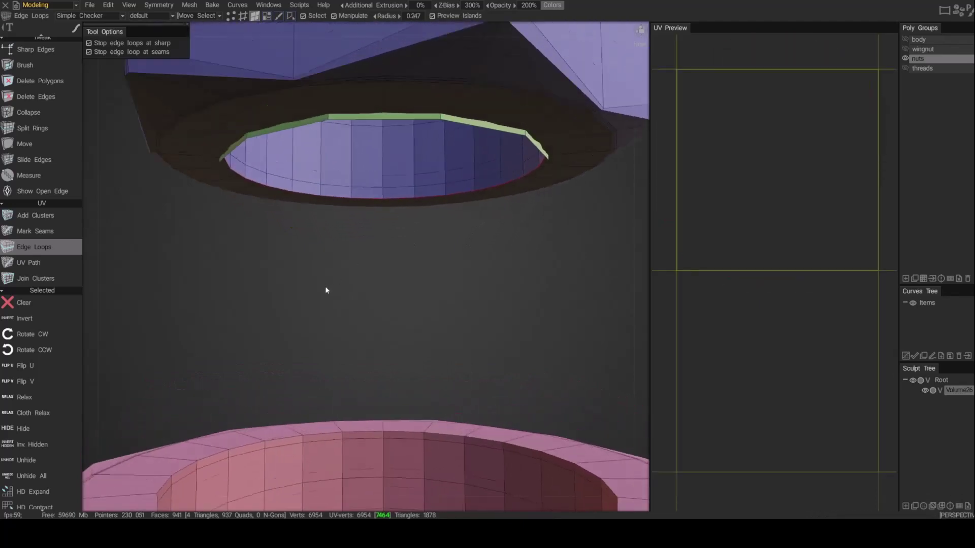
# Mark the upper nut's top inner rim loop and a vertical edge line down its bore wall as UV seams.
pyautogui.scroll(-6, 326, 290)
pyautogui.scroll(8, 326, 287)
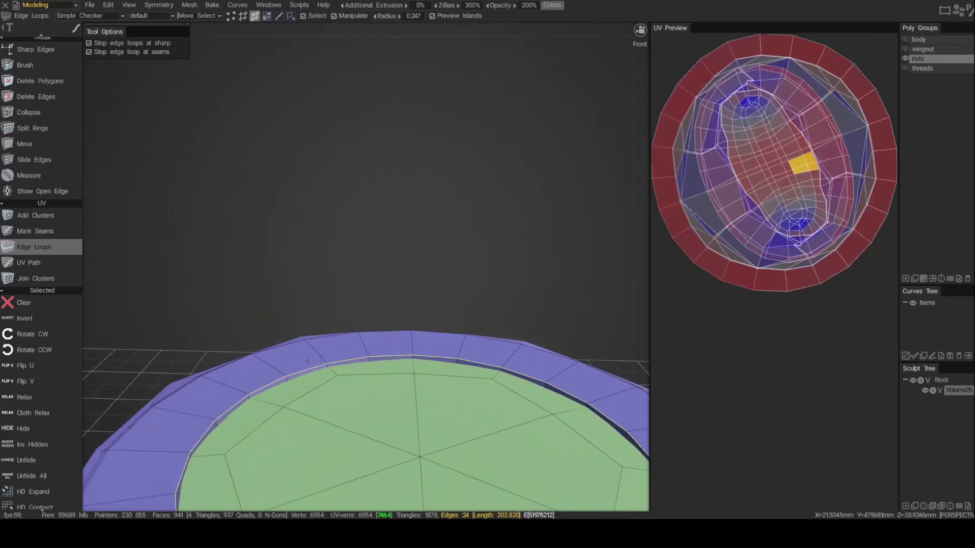
pyautogui.click(304, 369)
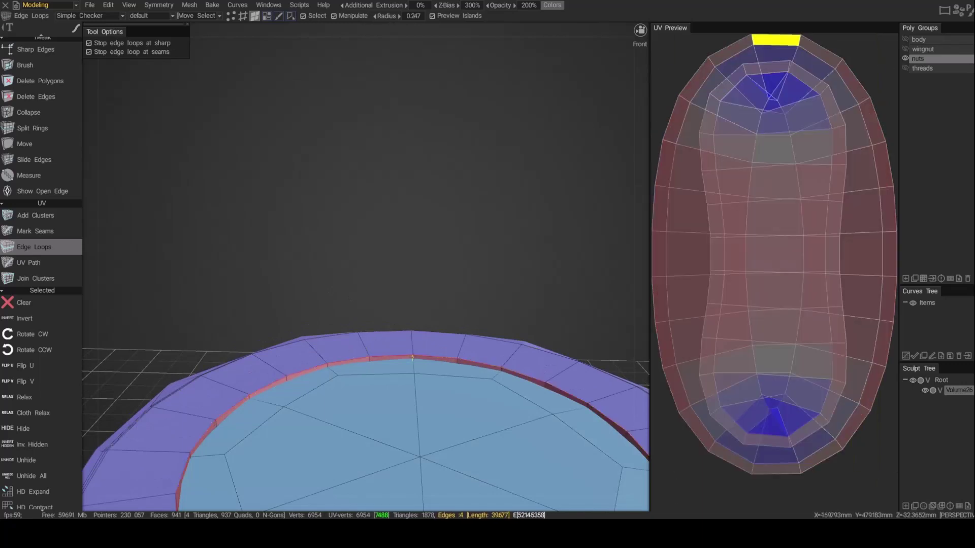
pyautogui.click(412, 357)
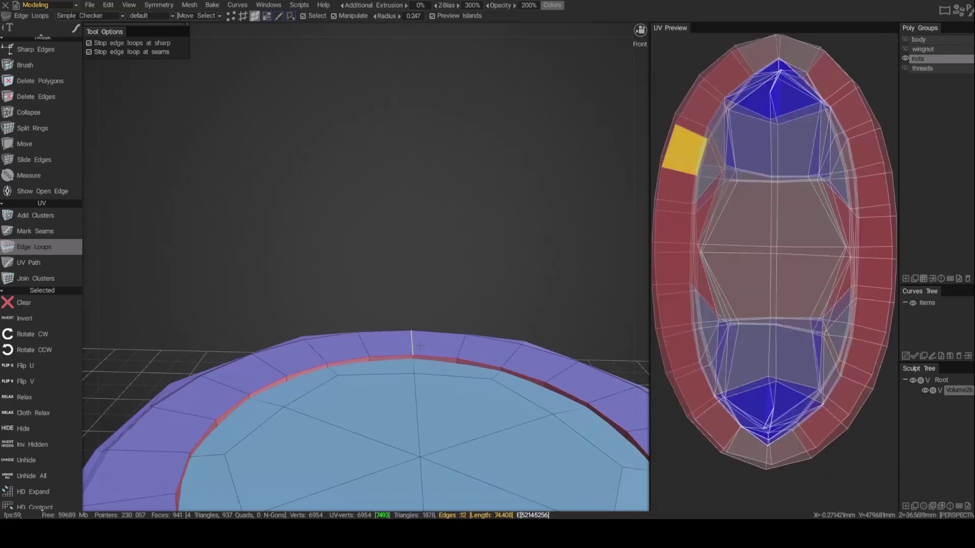
# Mark the outer edge loops around the top and underside of the upper nut's hexagonal side wall as UV seams.
pyautogui.scroll(-8, 416, 342)
pyautogui.keyDown('alt'); pyautogui.moveTo(420, 342); pyautogui.dragTo(424, 357); pyautogui.keyUp('alt')
pyautogui.scroll(3, 425, 356)
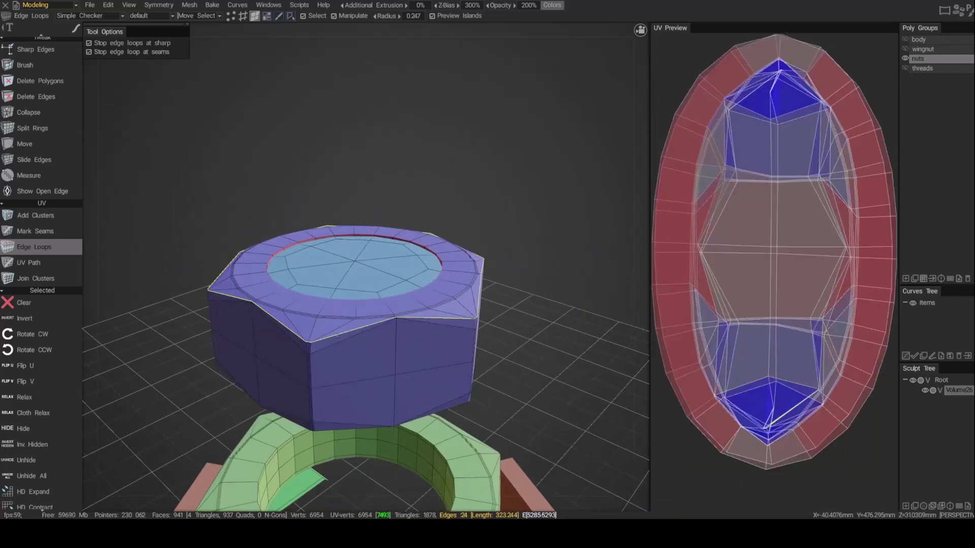
pyautogui.click(337, 336)
pyautogui.scroll(-3, 390, 338)
pyautogui.keyDown('alt'); pyautogui.moveTo(382, 351); pyautogui.dragTo(389, 292); pyautogui.keyUp('alt')
pyautogui.scroll(3, 389, 285)
pyautogui.keyDown('alt'); pyautogui.moveTo(397, 227); pyautogui.dragTo(398, 293, button='middle'); pyautogui.keyUp('alt')
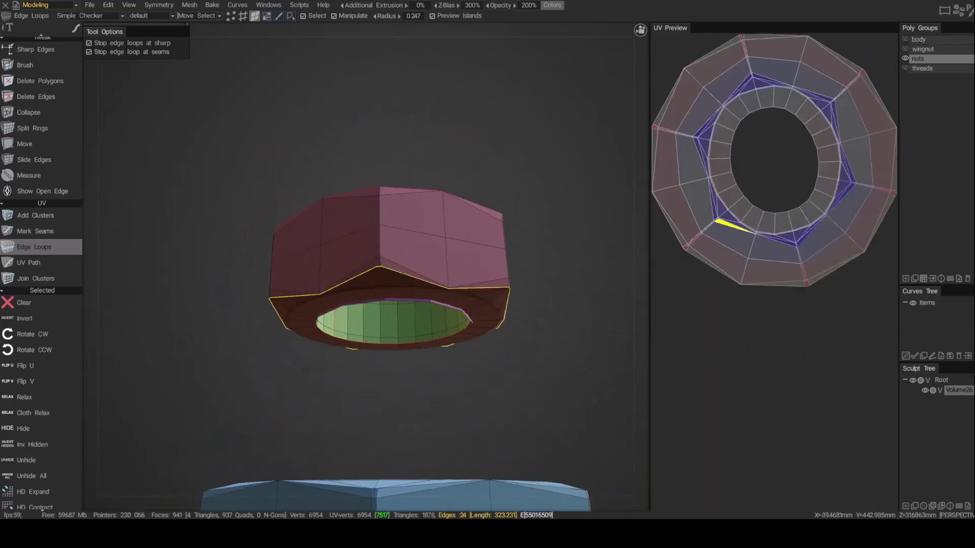
pyautogui.click(397, 293)
# Mark one vertical edge line down the upper nut's outer side wall as a UV seam.
pyautogui.scroll(2, 409, 277)
pyautogui.moveTo(409, 276)
pyautogui.keyDown('alt'); pyautogui.mouseDown()
pyautogui.moveTo(412, 290)
pyautogui.moveTo(421, 282)
pyautogui.mouseUp(); pyautogui.keyUp('alt')
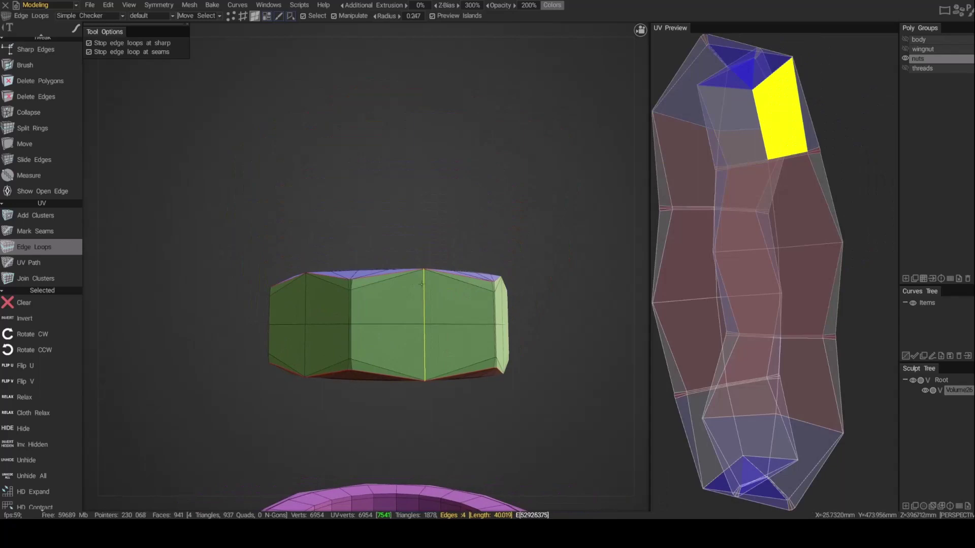
pyautogui.click(421, 285)
# Mark the lower nut's inner bore rim loops and a vertical edge line down its bore wall as UV seams.
pyautogui.scroll(-4, 517, 302)
pyautogui.keyDown('alt'); pyautogui.moveTo(516, 303); pyautogui.dragTo(473, 332); pyautogui.keyUp('alt')
pyautogui.scroll(4, 512, 306)
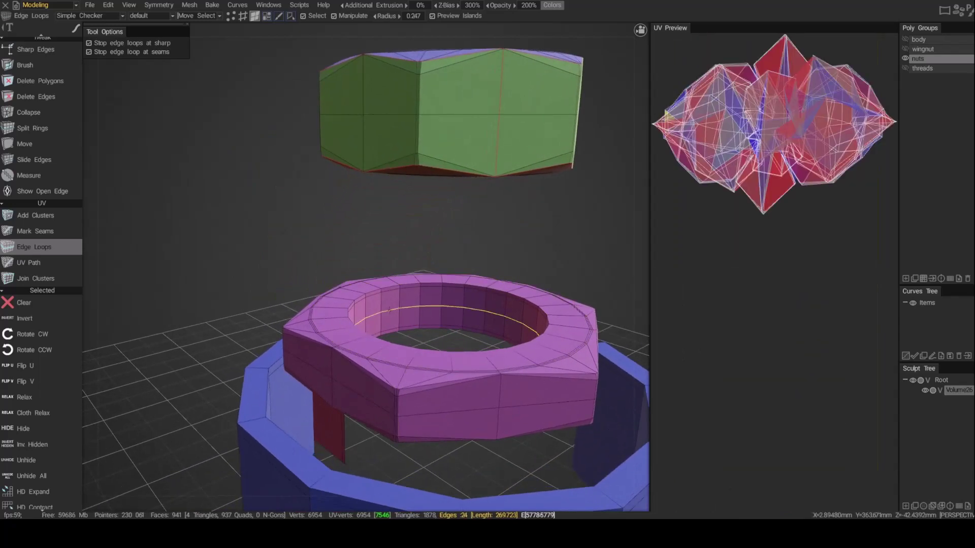
pyautogui.click(369, 294)
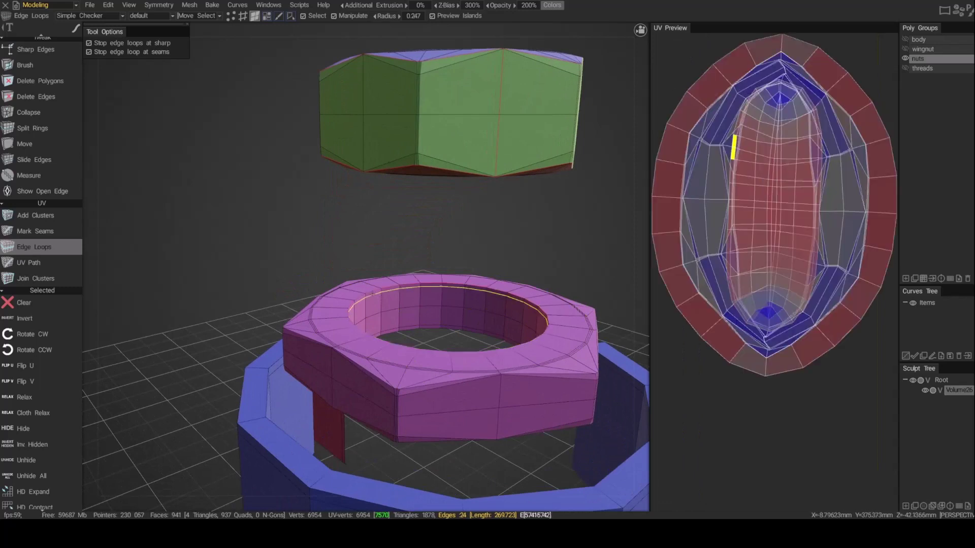
pyautogui.click(441, 312)
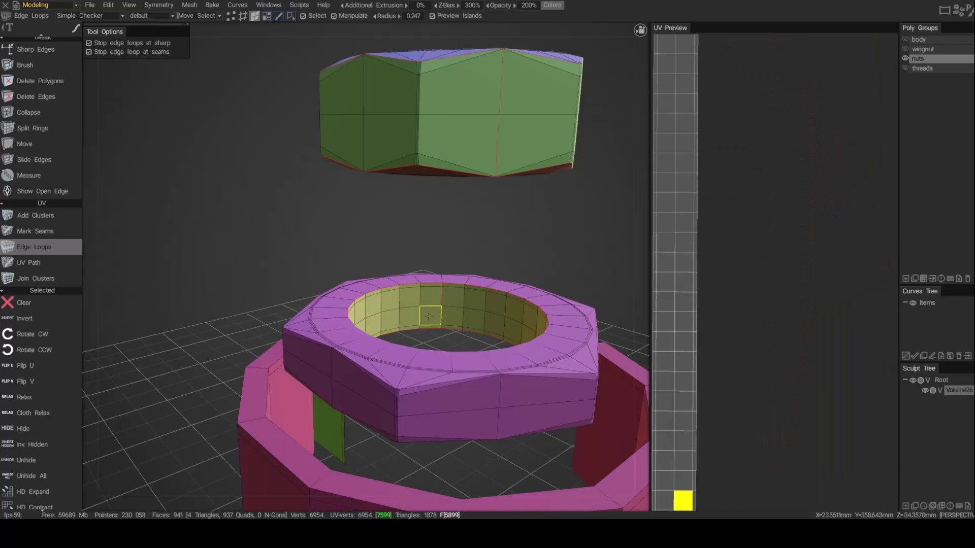
# Mark the lower nut's outer top and bottom edge loops and one vertical edge line on its side wall as UV seams.
pyautogui.click(432, 386)
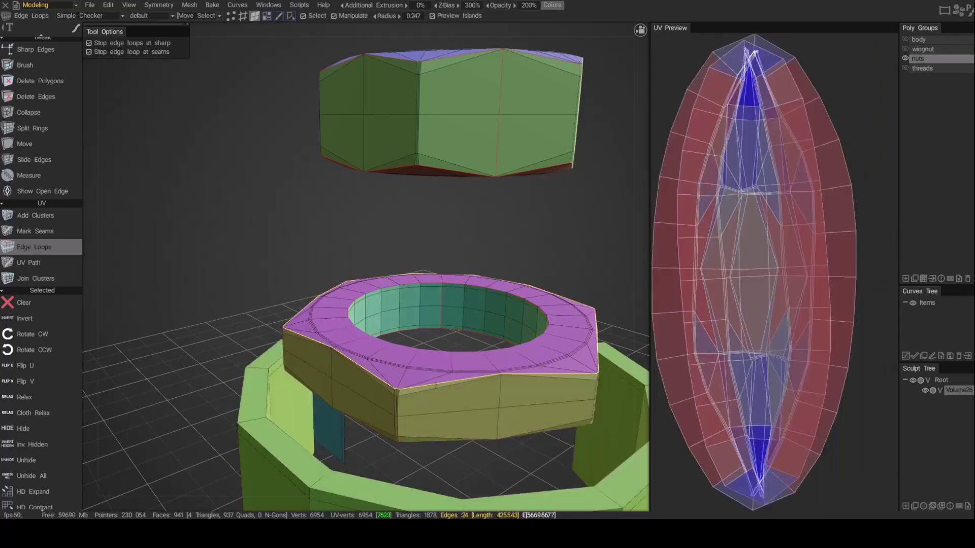
pyautogui.moveTo(480, 470); pyautogui.dragTo(464, 372)
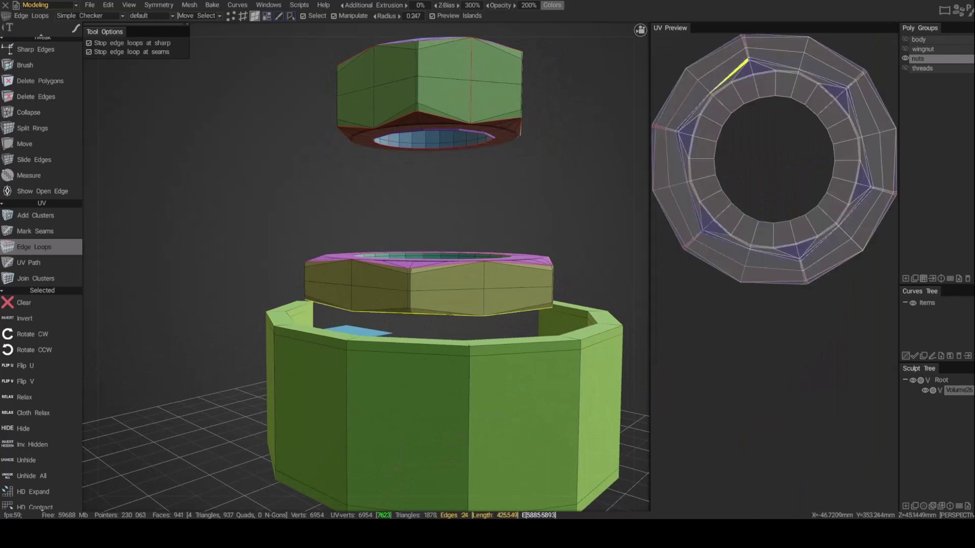
pyautogui.click(431, 313)
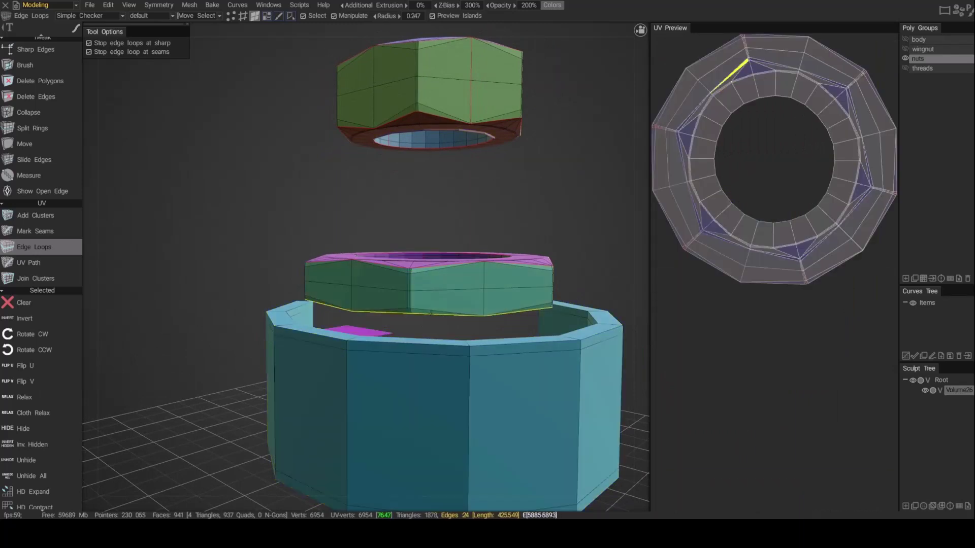
pyautogui.click(484, 299)
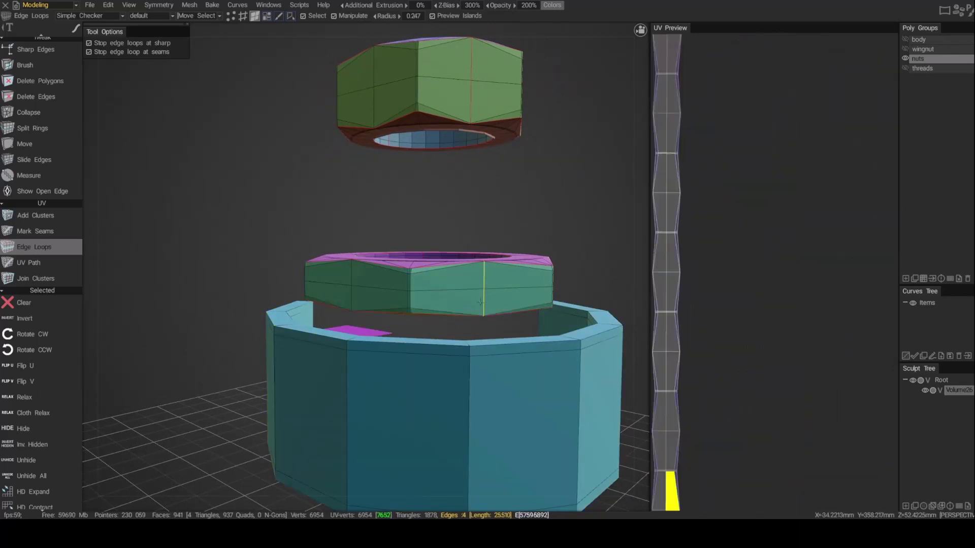
# Mark the edges around both end faces of the C-shaped collar as UV seams.
pyautogui.moveTo(621, 299); pyautogui.dragTo(526, 332)
pyautogui.keyDown('alt'); pyautogui.moveTo(526, 328); pyautogui.dragTo(532, 280, button='right'); pyautogui.keyUp('alt')
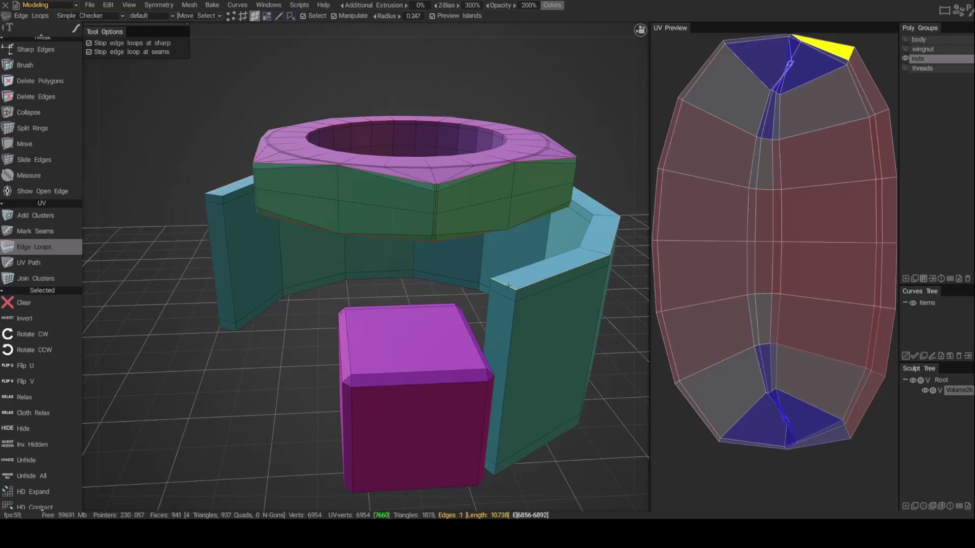
pyautogui.moveTo(511, 322); pyautogui.dragTo(229, 252, button='middle')
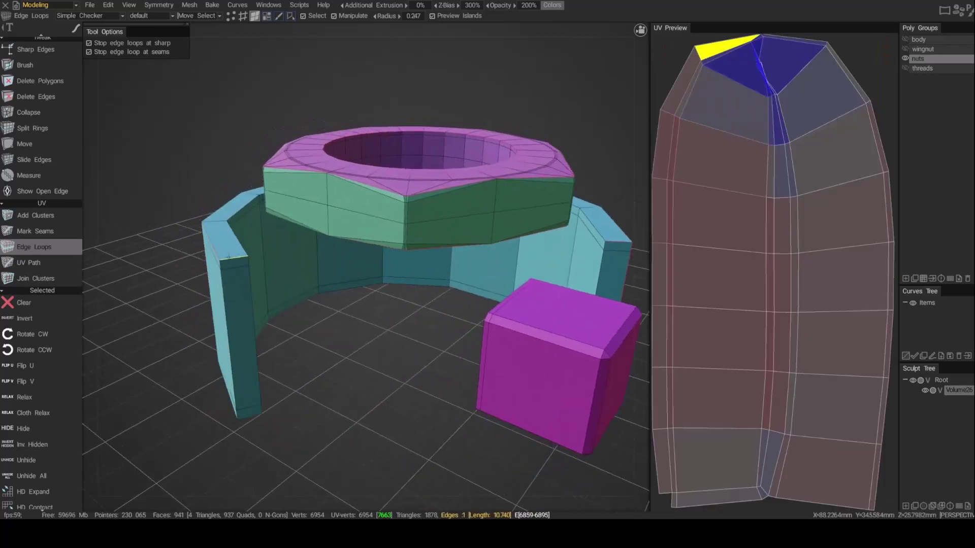
pyautogui.click(229, 257)
pyautogui.moveTo(233, 296); pyautogui.dragTo(264, 280, button='middle')
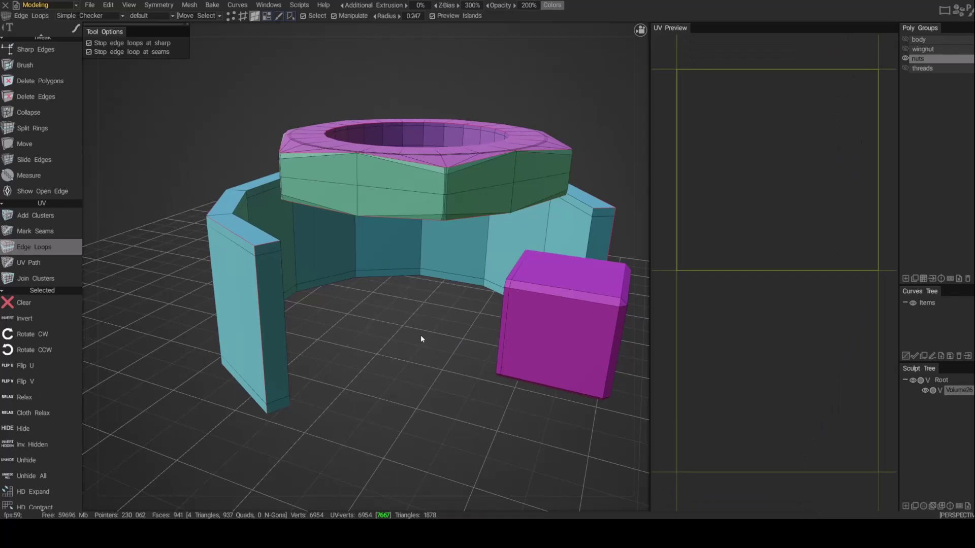
# Mark a continuous line of edges around the small bevelled cube as a UV seam, splitting it into two islands.
pyautogui.moveTo(420, 335); pyautogui.dragTo(405, 276, button='middle')
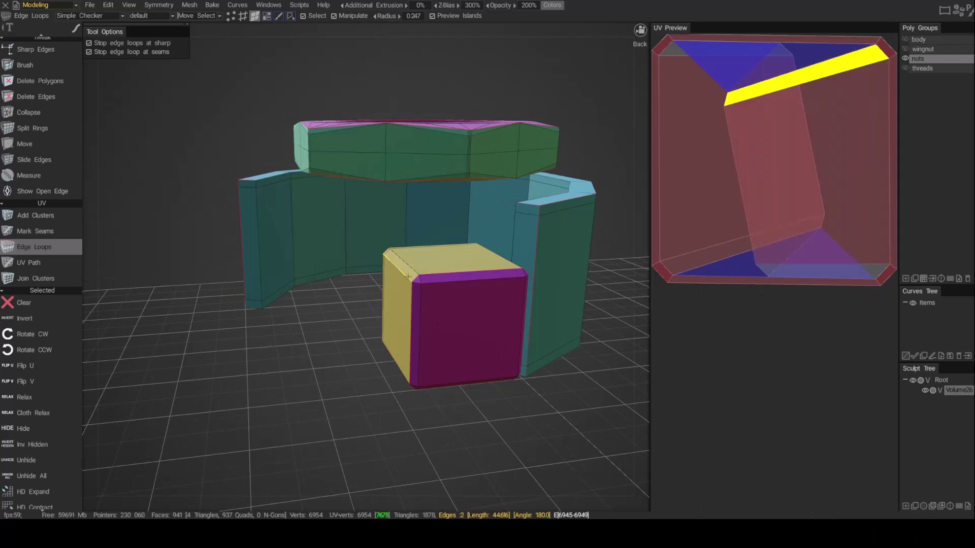
pyautogui.scroll(-3, 322, 429)
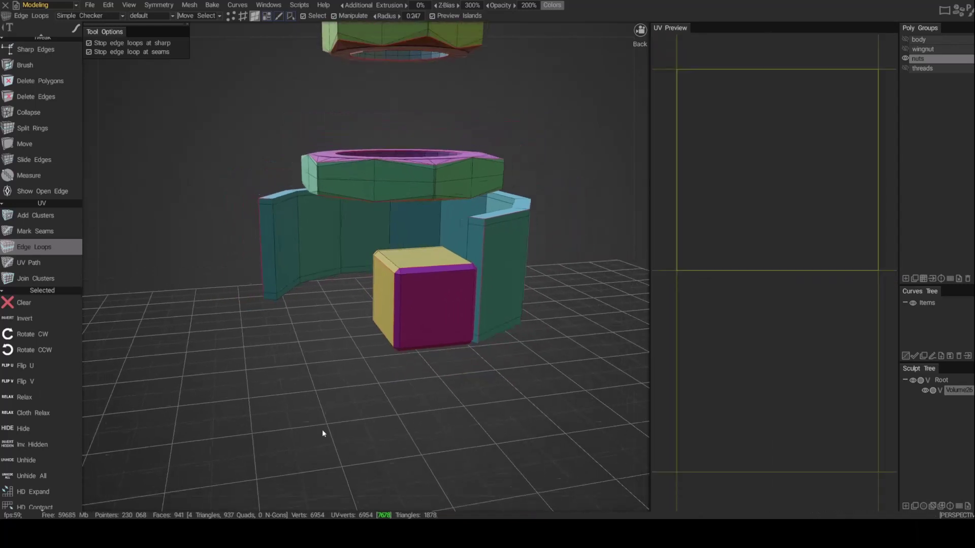
pyautogui.moveTo(322, 430); pyautogui.dragTo(358, 451, button='middle')
pyautogui.scroll(3, 352, 417)
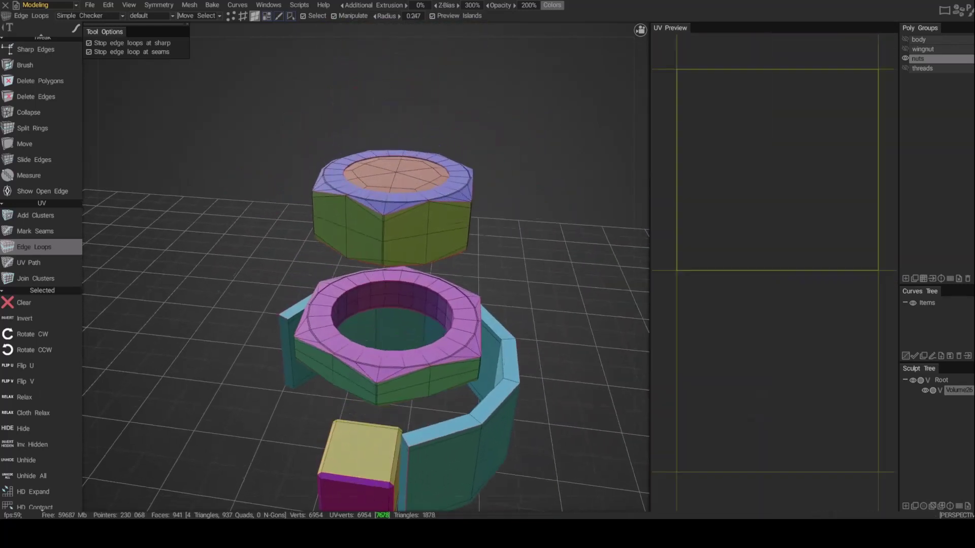
# Show the threads, wingnut and body poly groups and unwrap the whole mesh along the marked seams.
pyautogui.scroll(-4, 421, 376)
pyautogui.moveTo(422, 375); pyautogui.dragTo(423, 345, button='middle')
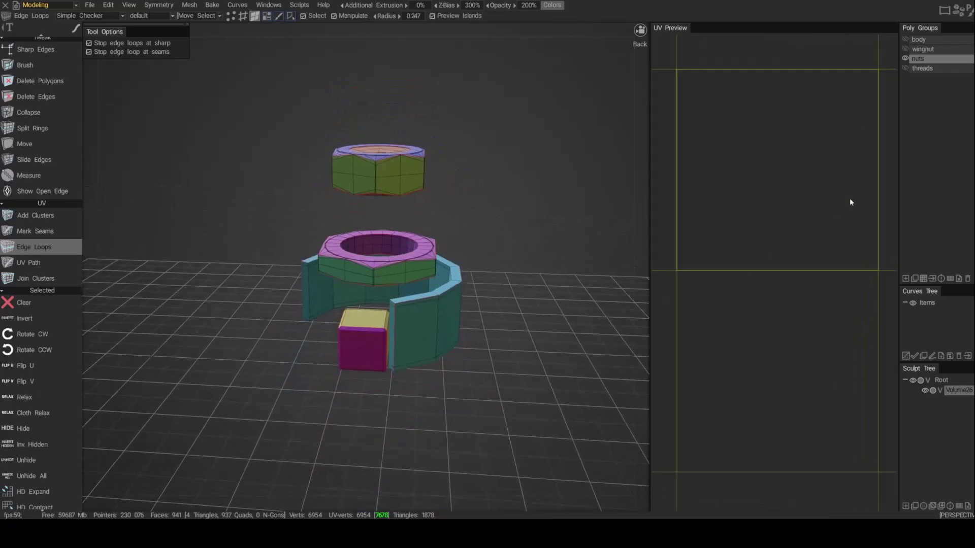
pyautogui.click(904, 68)
pyautogui.click(905, 49)
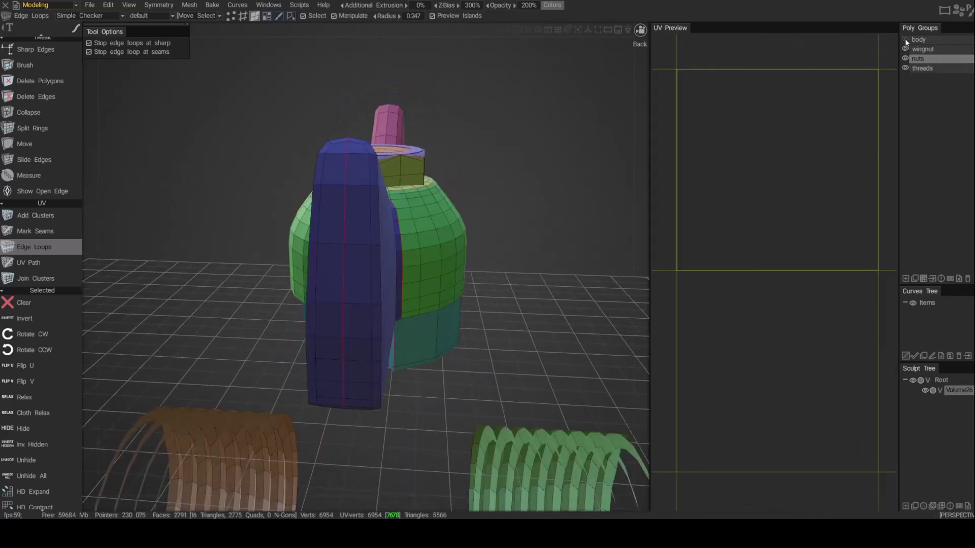
pyautogui.click(905, 40)
pyautogui.moveTo(351, 366); pyautogui.dragTo(452, 355, button='middle')
pyautogui.scroll(-5, 231, 259)
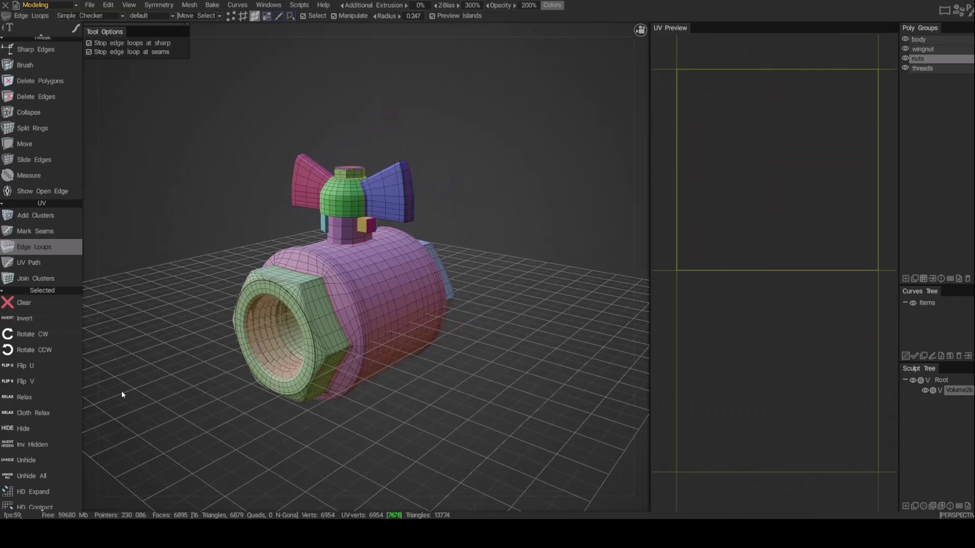
pyautogui.moveTo(39, 423); pyautogui.dragTo(29, 139)
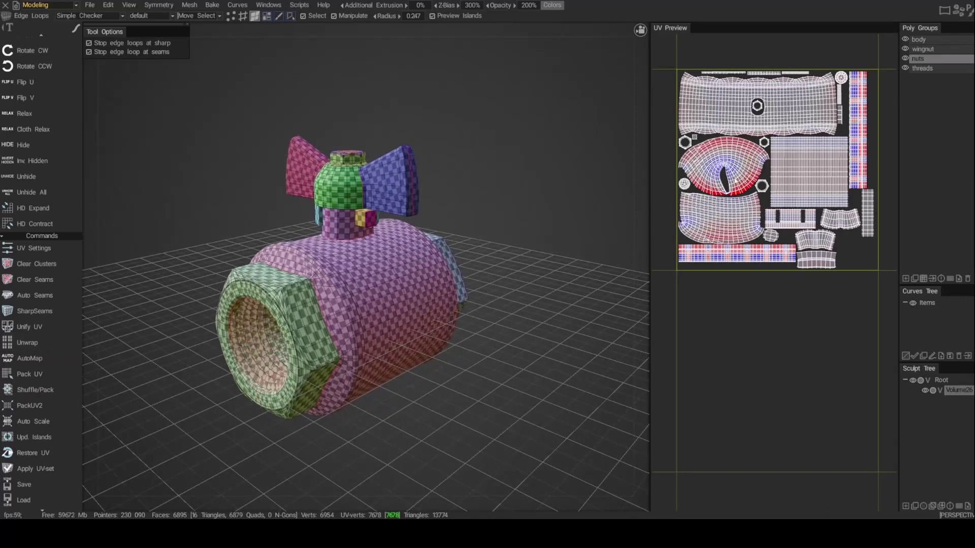
pyautogui.keyDown('alt'); pyautogui.moveTo(355, 290); pyautogui.dragTo(433, 300); pyautogui.keyUp('alt')
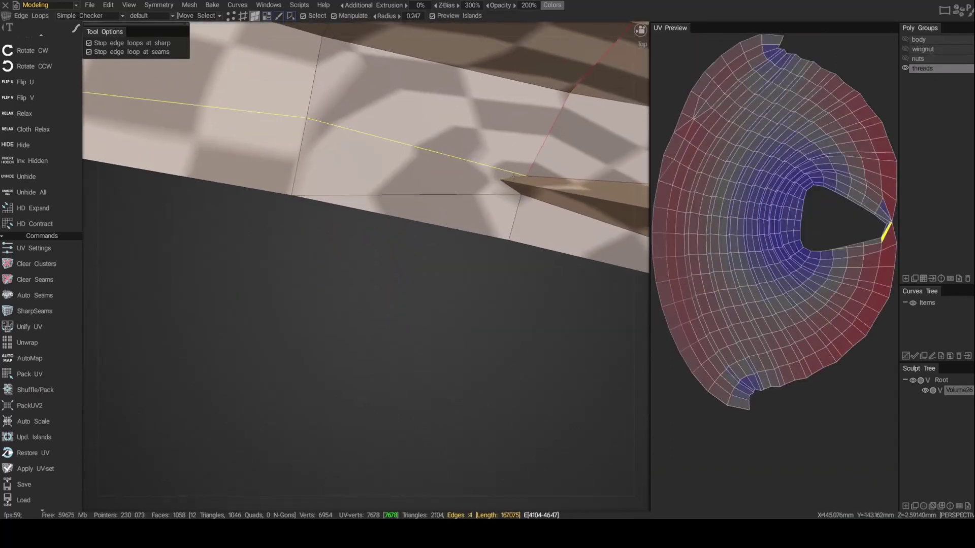
# With only the threads group shown, mark the missing short edges at the threaded sleeve's end as UV seams.
pyautogui.click(515, 178)
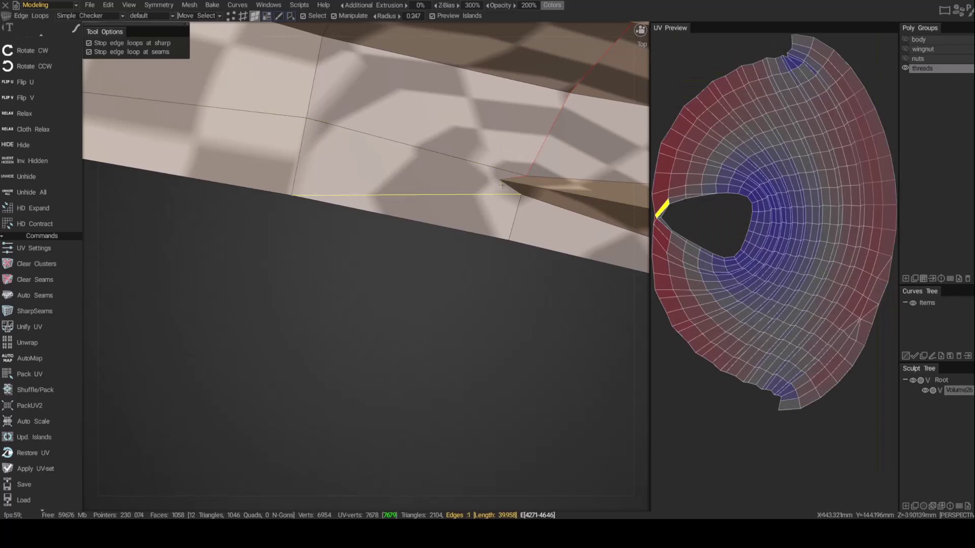
pyautogui.click(511, 188)
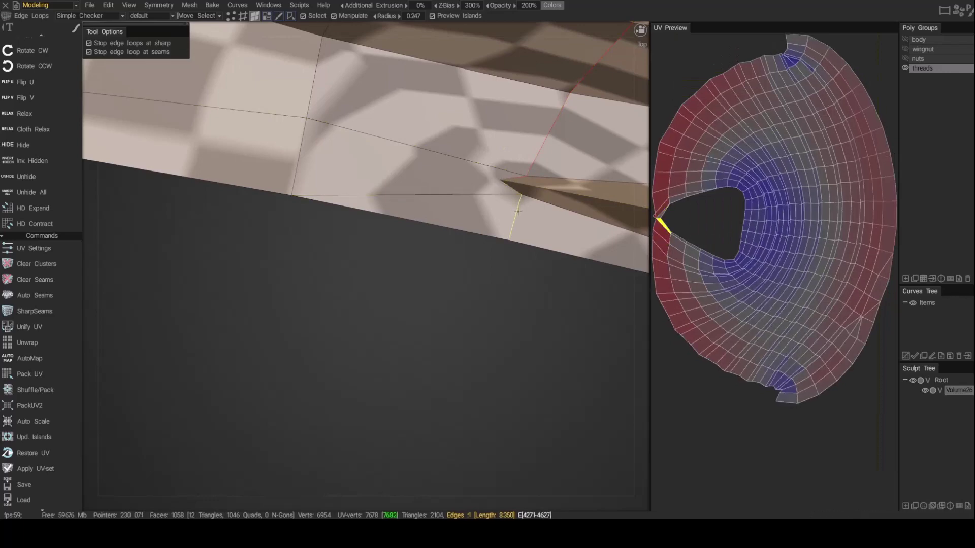
pyautogui.scroll(-5, 478, 229)
pyautogui.keyDown('alt'); pyautogui.moveTo(479, 229); pyautogui.dragTo(629, 223); pyautogui.keyUp('alt')
pyautogui.scroll(-4, 514, 267)
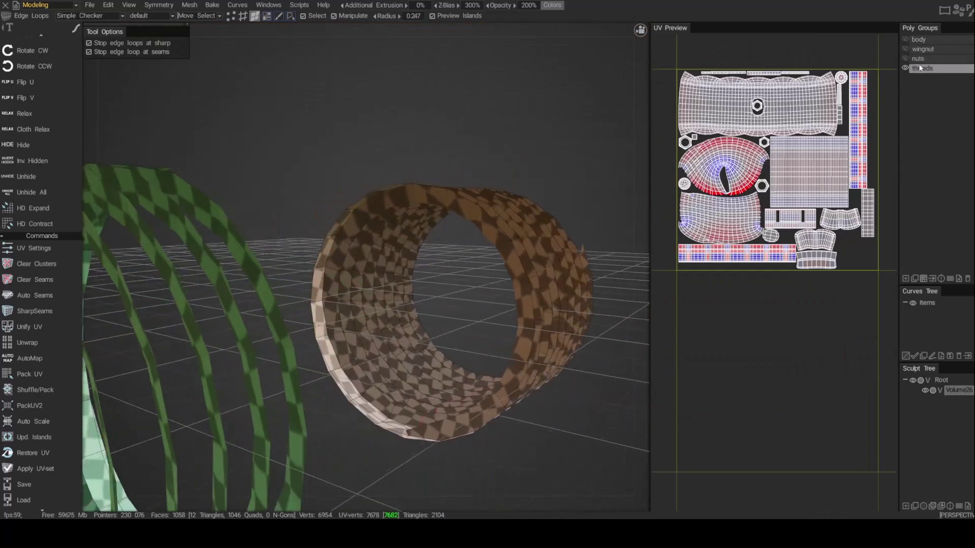
# Show the nuts, wingnut and body poly groups again alongside the threads.
pyautogui.click(906, 59)
pyautogui.click(905, 49)
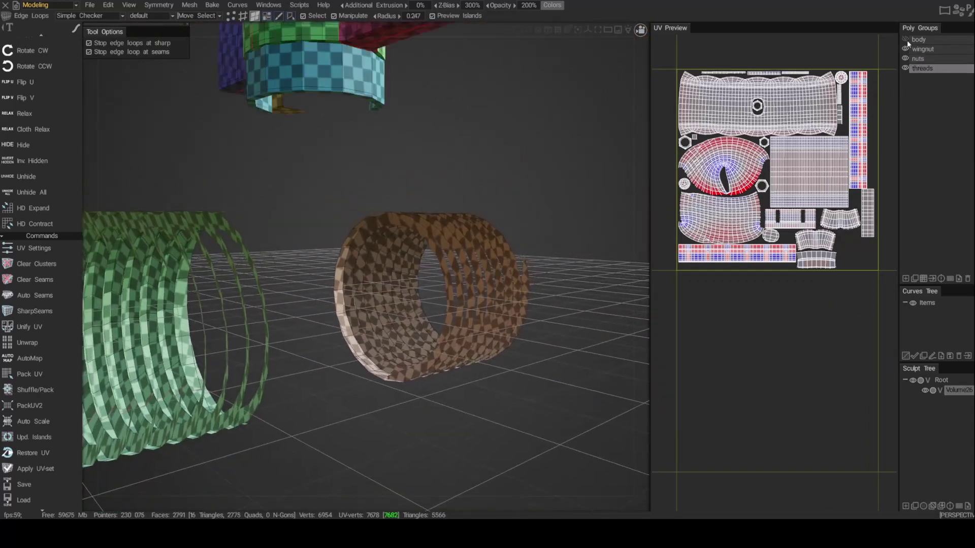
pyautogui.click(905, 39)
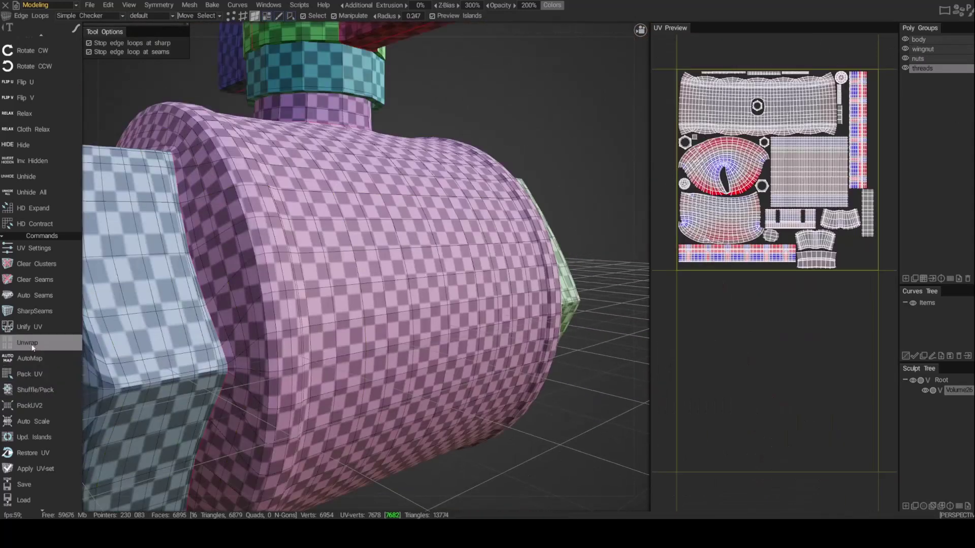
# Unwrap the complete valve mesh again with the added thread seams, pack the UV islands and inspect the layout.
pyautogui.click(42, 345)
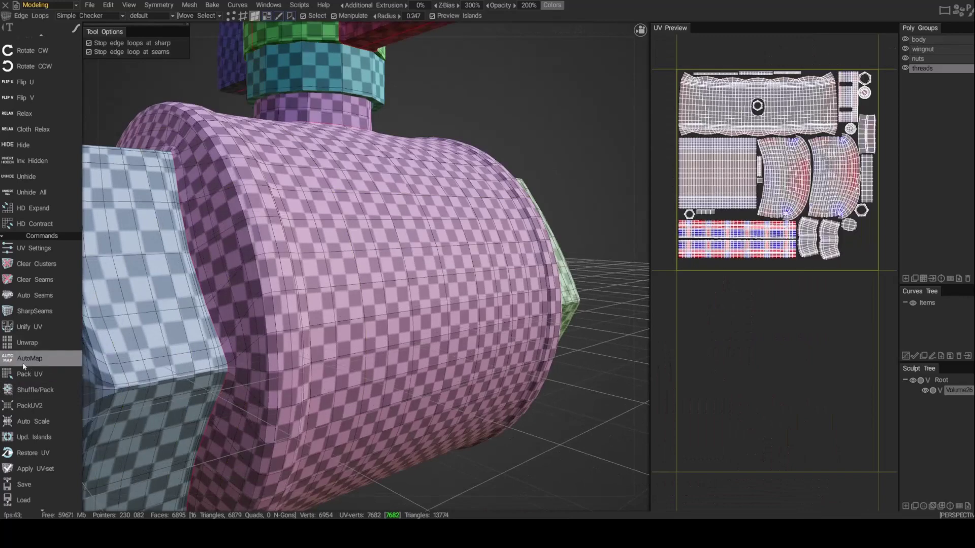
pyautogui.click(29, 373)
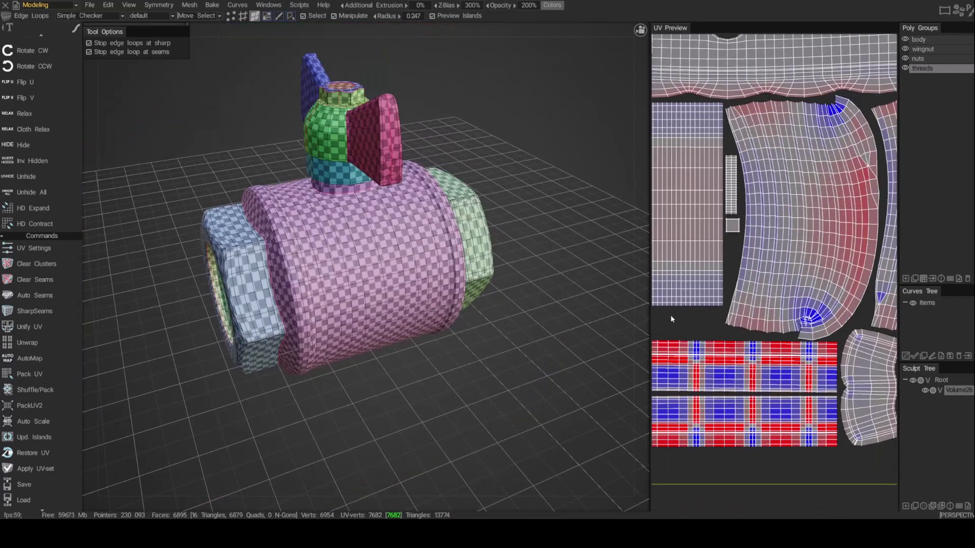
pyautogui.scroll(4, 816, 159)
pyautogui.scroll(-3, 752, 283)
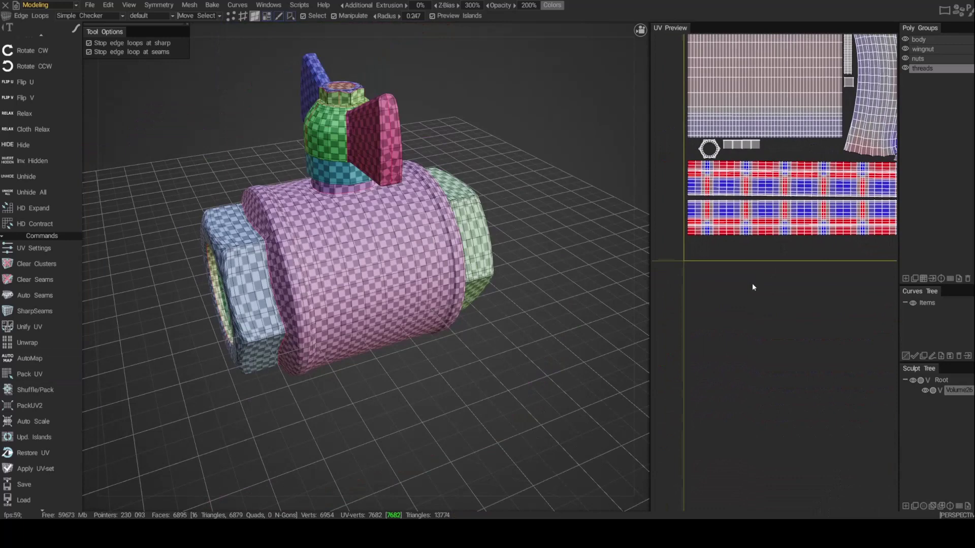
pyautogui.moveTo(775, 262); pyautogui.dragTo(735, 282, button='middle')
pyautogui.scroll(-3, 737, 280)
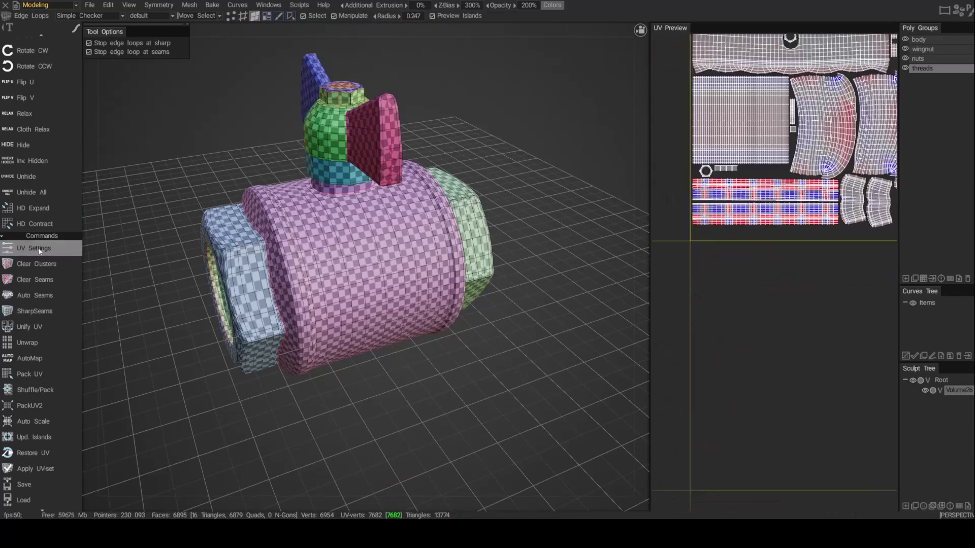
# Turn off "To Strip" unwrapping in the UV settings and unwrap the whole mesh again with the GU method.
pyautogui.click(39, 248)
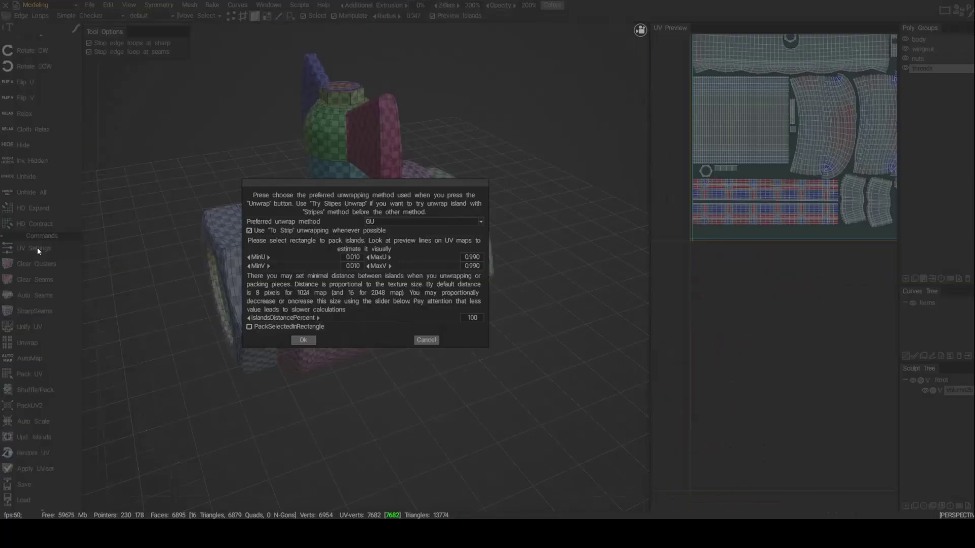
pyautogui.click(256, 231)
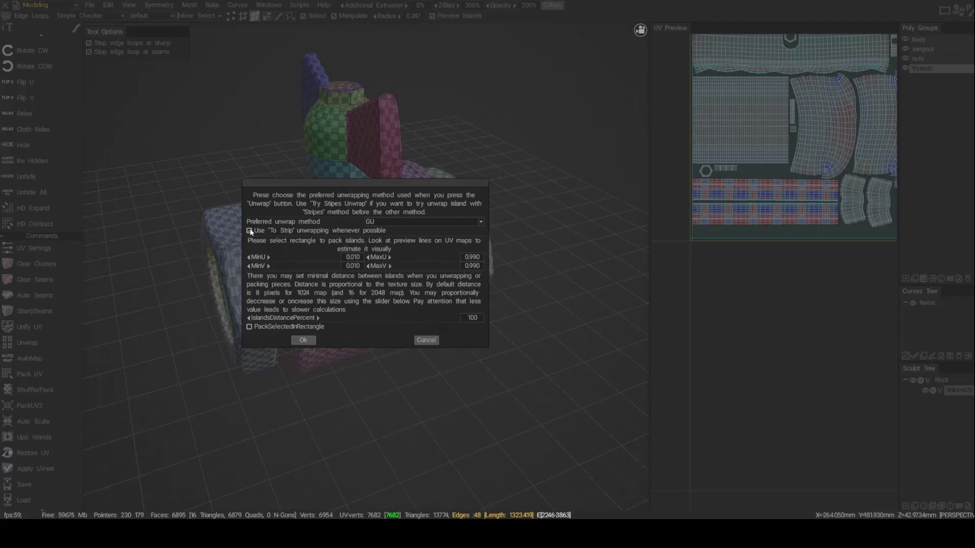
pyautogui.click(304, 340)
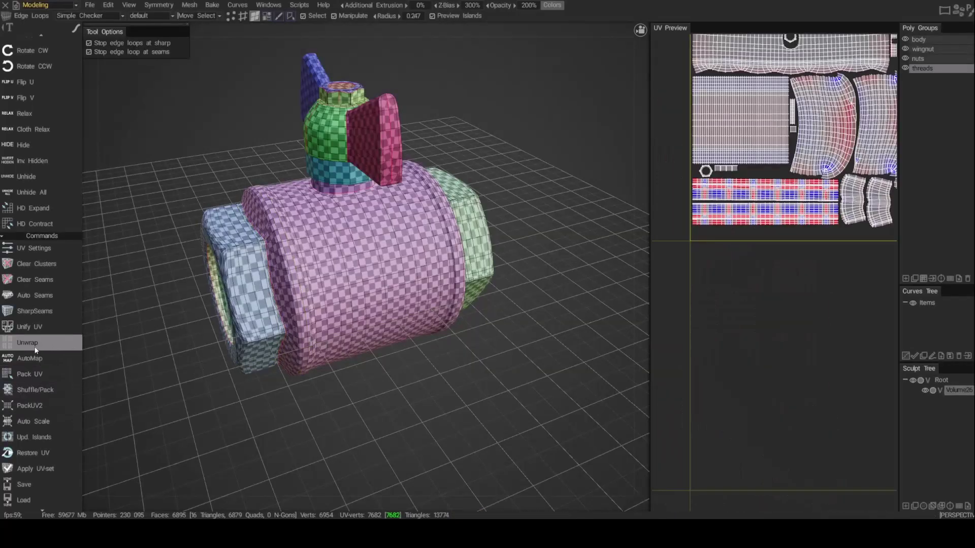
pyautogui.click(36, 348)
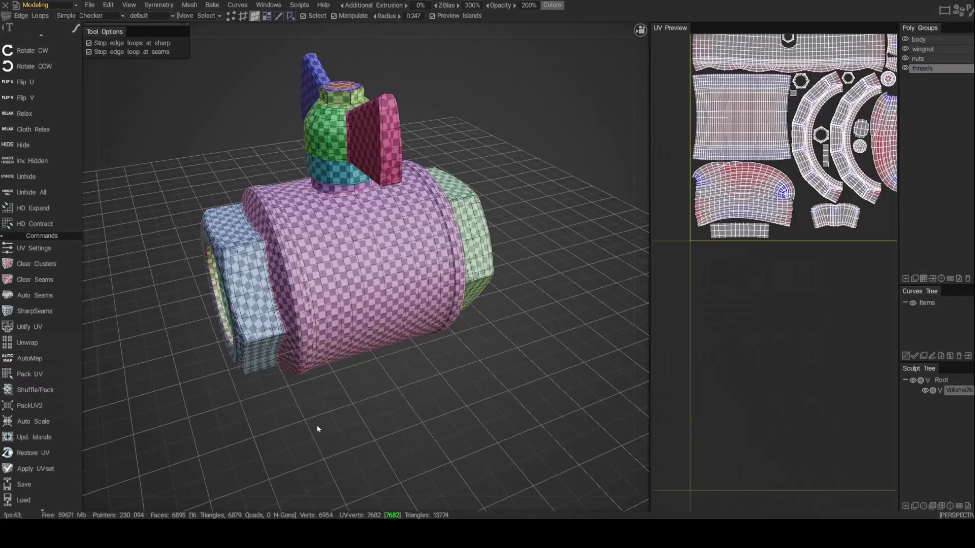
pyautogui.scroll(-2, 650, 301)
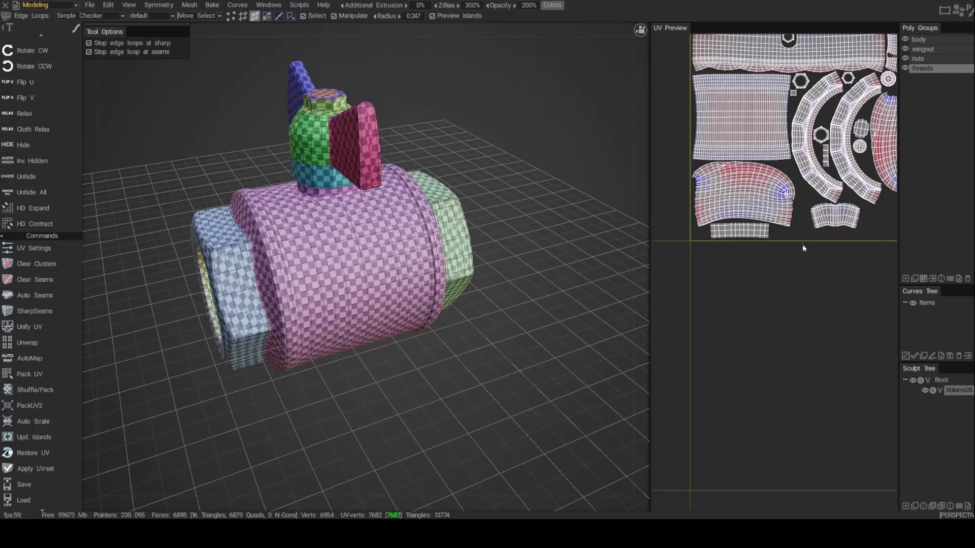
# Check the packed UV layout and the valve's checker pattern, look into the empty Painting room, and return to the Modeling room.
pyautogui.scroll(-5, 792, 242)
pyautogui.moveTo(325, 421); pyautogui.dragTo(536, 413)
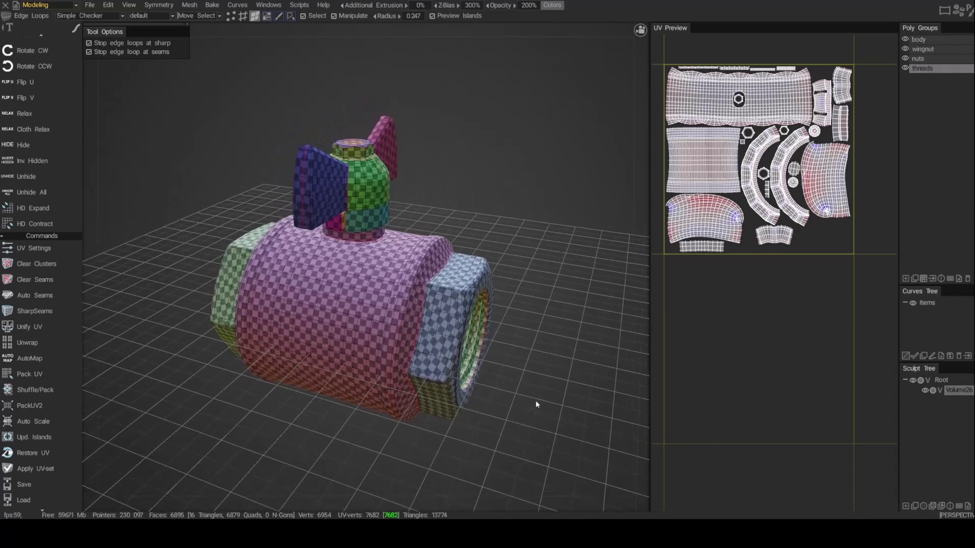
pyautogui.click(35, 6)
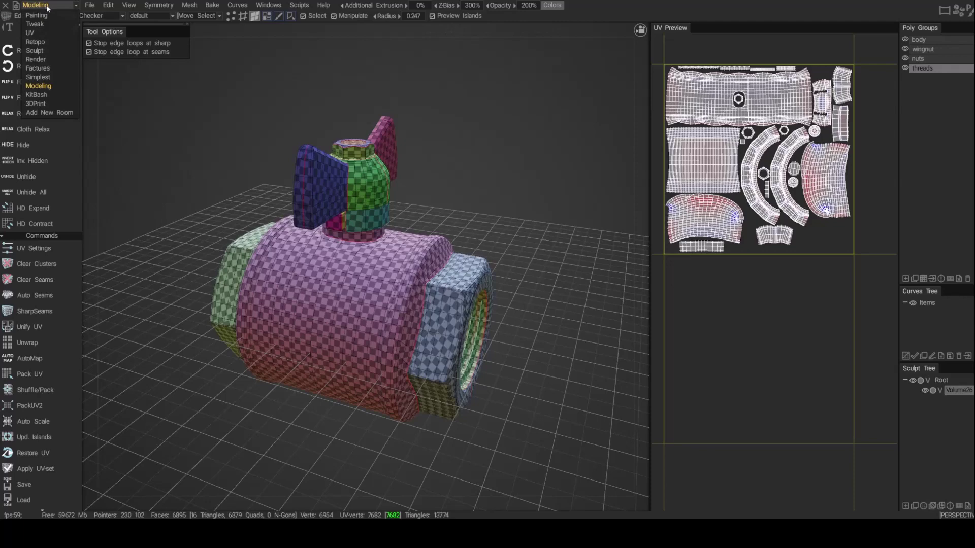
pyautogui.click(45, 16)
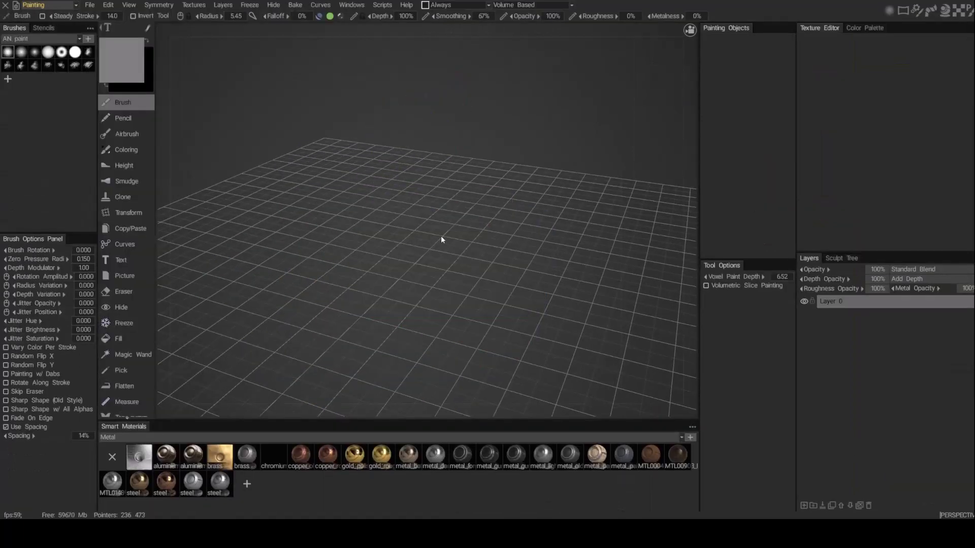
pyautogui.click(35, 6)
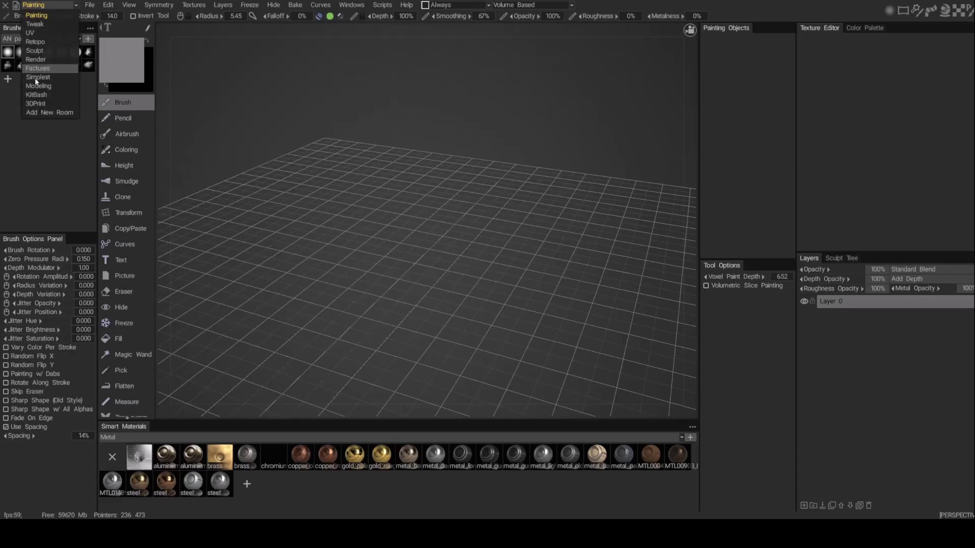
pyautogui.click(53, 84)
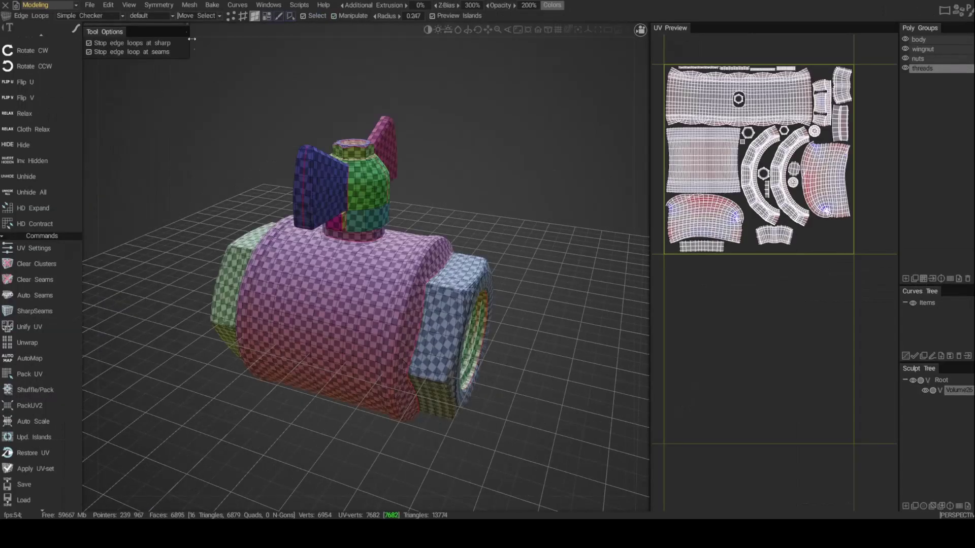
# Transfer the retopo mesh for per-pixel painting without baking, keeping its UVs with 2048 x 2048 textures, and open the Painting room.
pyautogui.click(211, 6)
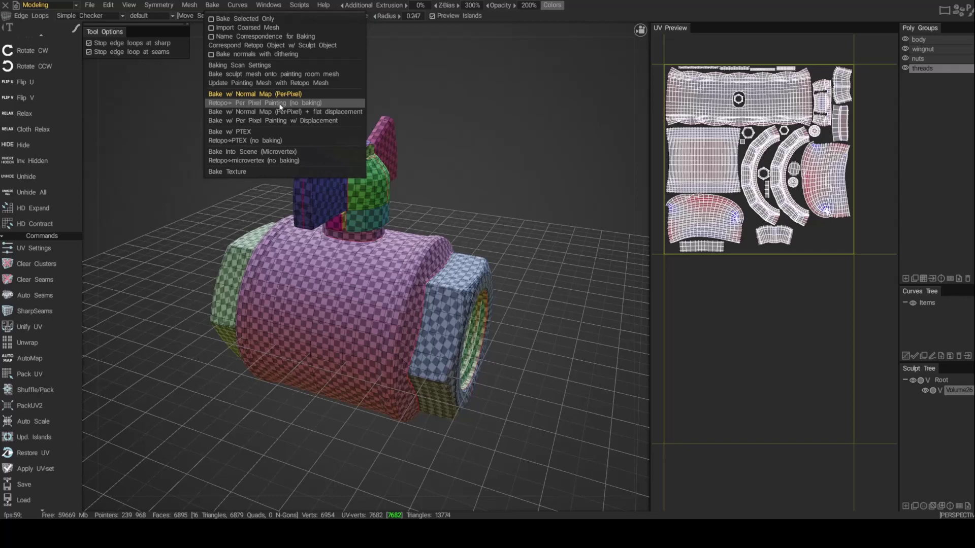
pyautogui.click(314, 104)
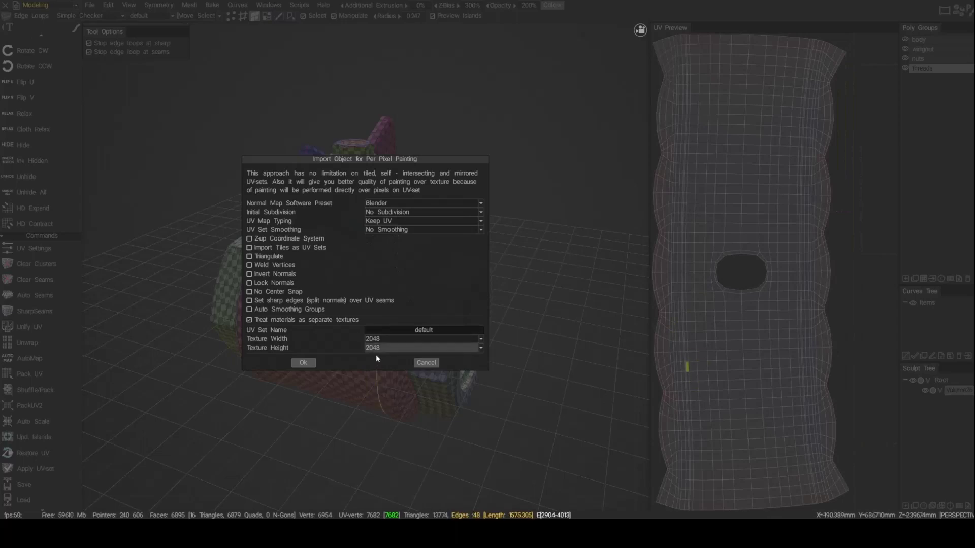
pyautogui.click(304, 363)
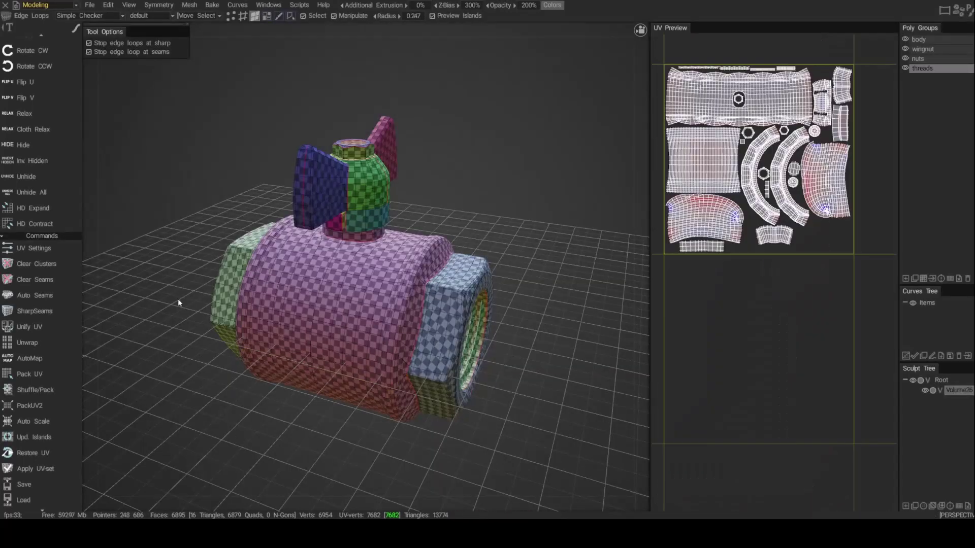
pyautogui.click(56, 8)
pyautogui.click(46, 19)
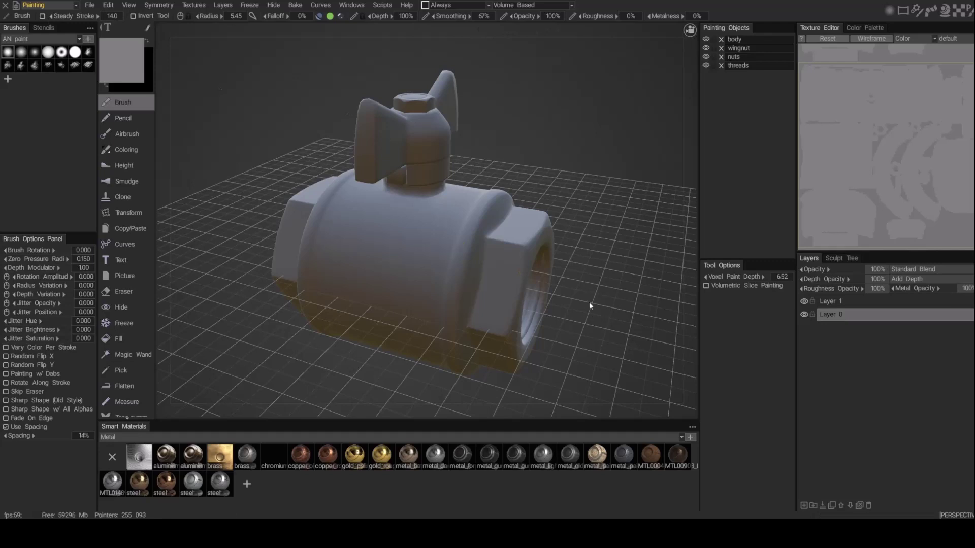
# Examine the valve in the Painting room from several sides, including its wireframe and the UV layout in the Texture Editor.
pyautogui.press('w')
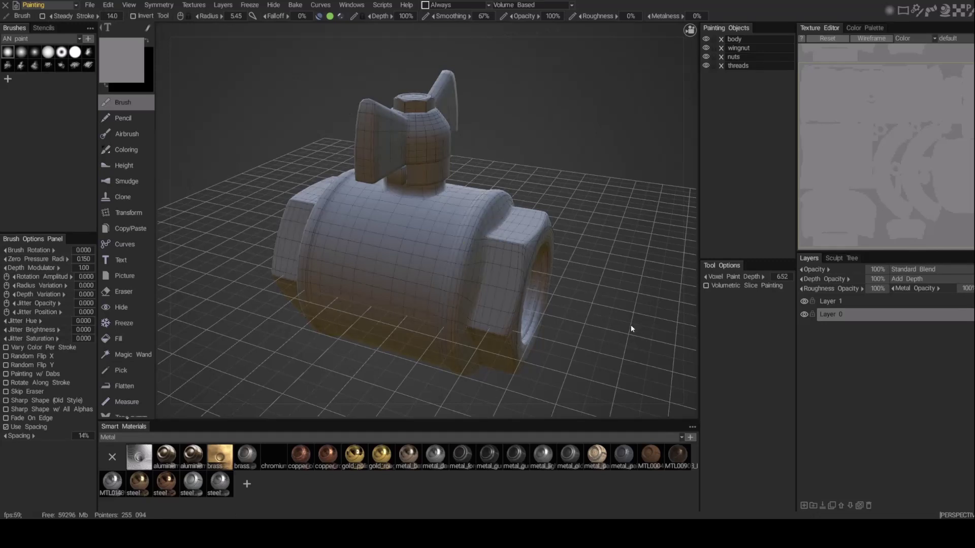
pyautogui.press('w')
pyautogui.moveTo(624, 326); pyautogui.dragTo(638, 307)
pyautogui.moveTo(638, 307); pyautogui.dragTo(600, 313, button='right')
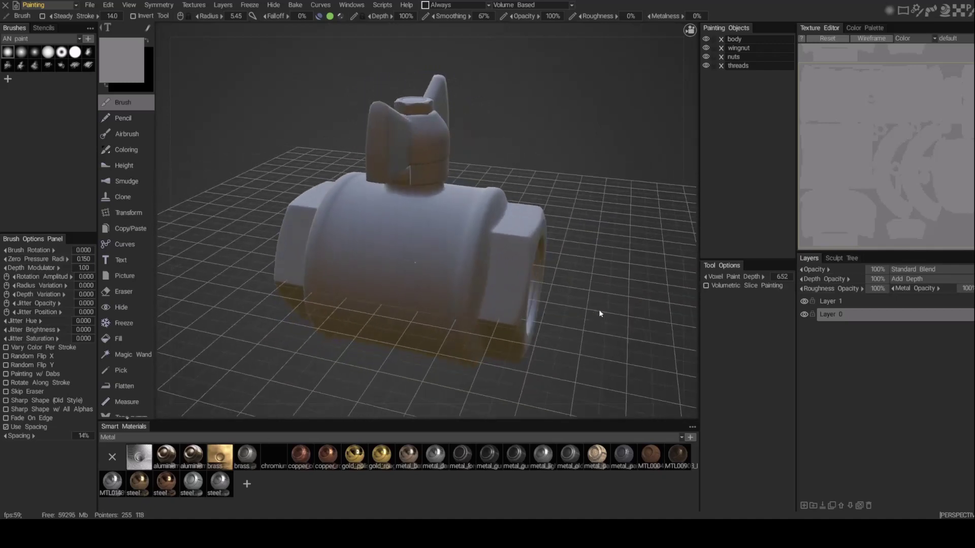
pyautogui.press('w')
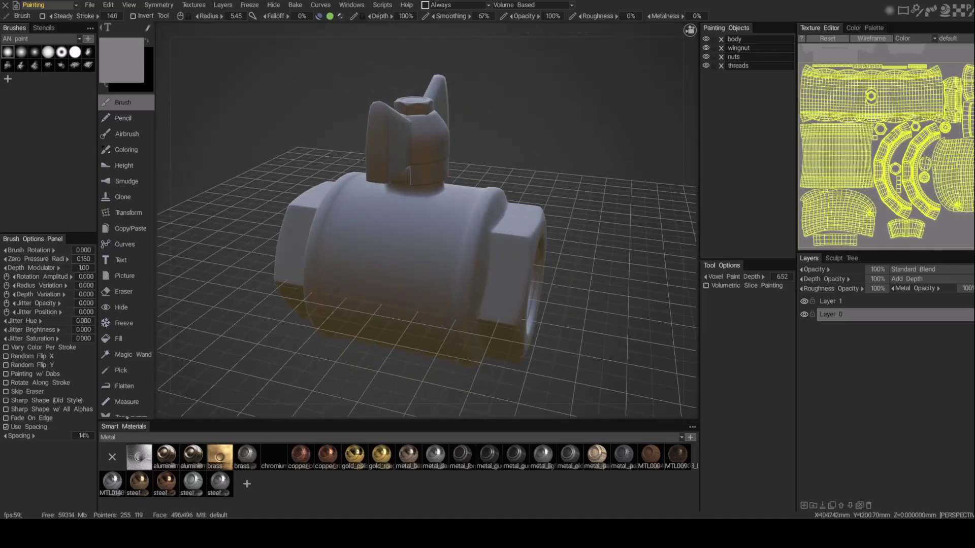
pyautogui.click(878, 39)
pyautogui.moveTo(513, 316); pyautogui.dragTo(480, 323)
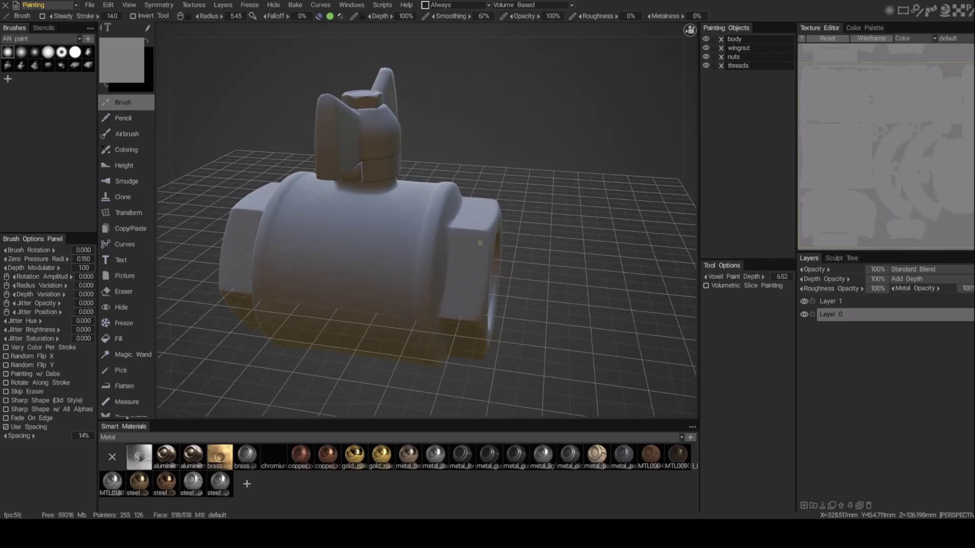
pyautogui.moveTo(508, 223); pyautogui.dragTo(457, 210)
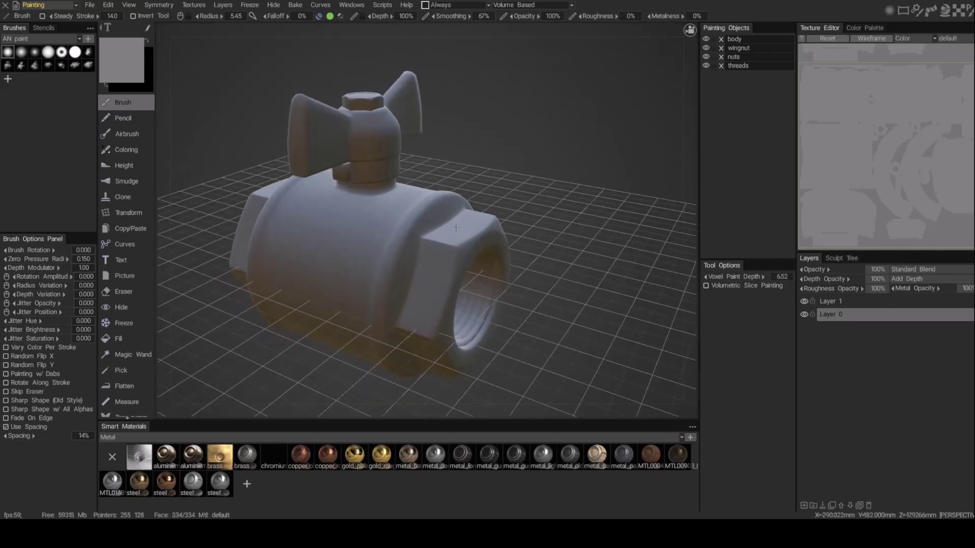
pyautogui.moveTo(456, 228); pyautogui.dragTo(497, 167, button='middle')
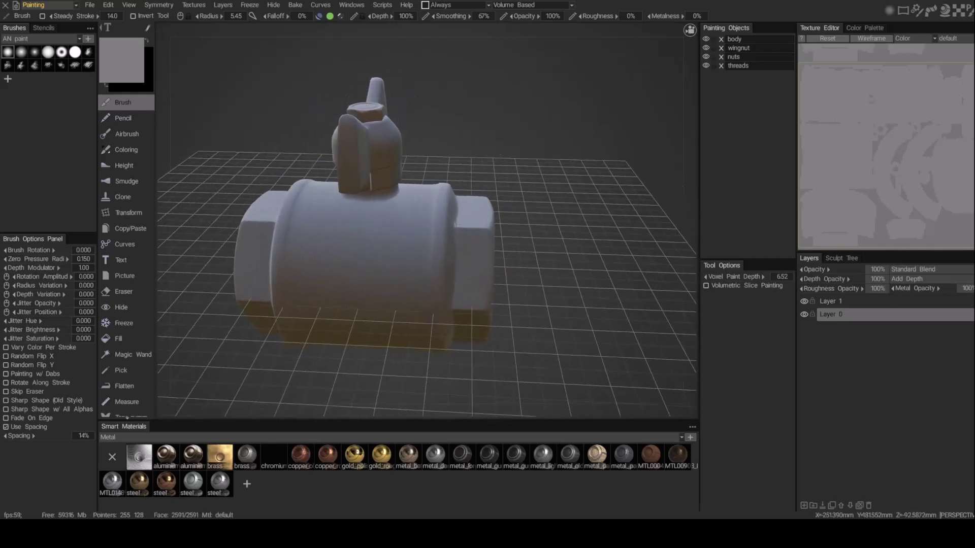
pyautogui.moveTo(456, 224); pyautogui.dragTo(381, 239, button='middle')
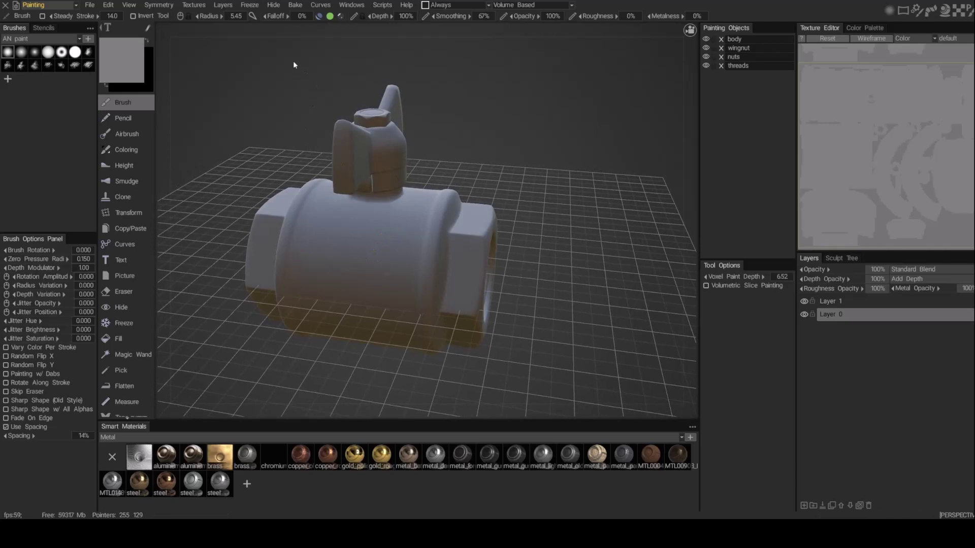
# Transfer the painting mesh to the Sculpt room as a sculpt mesh and select its body object for sculpting.
pyautogui.moveTo(288, 32)
pyautogui.click(296, 5)
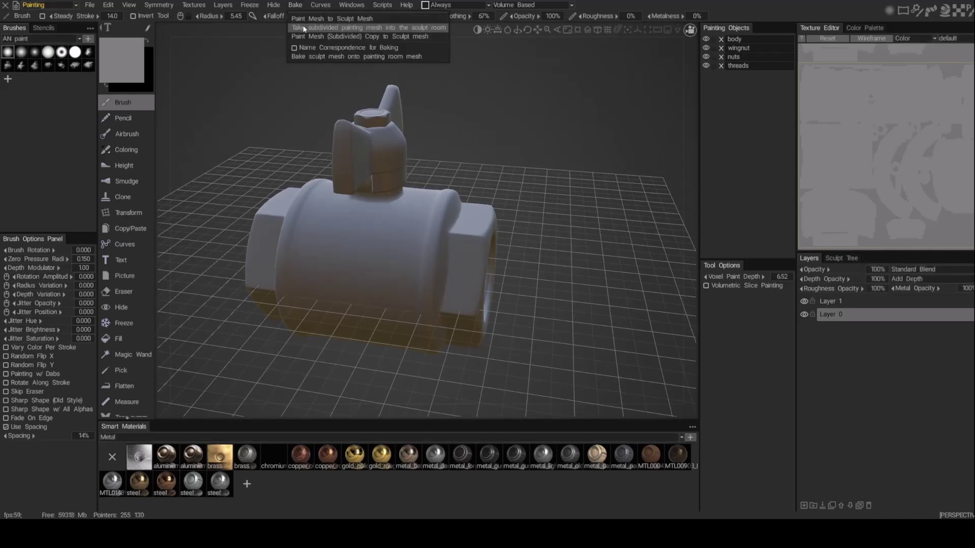
pyautogui.click(339, 18)
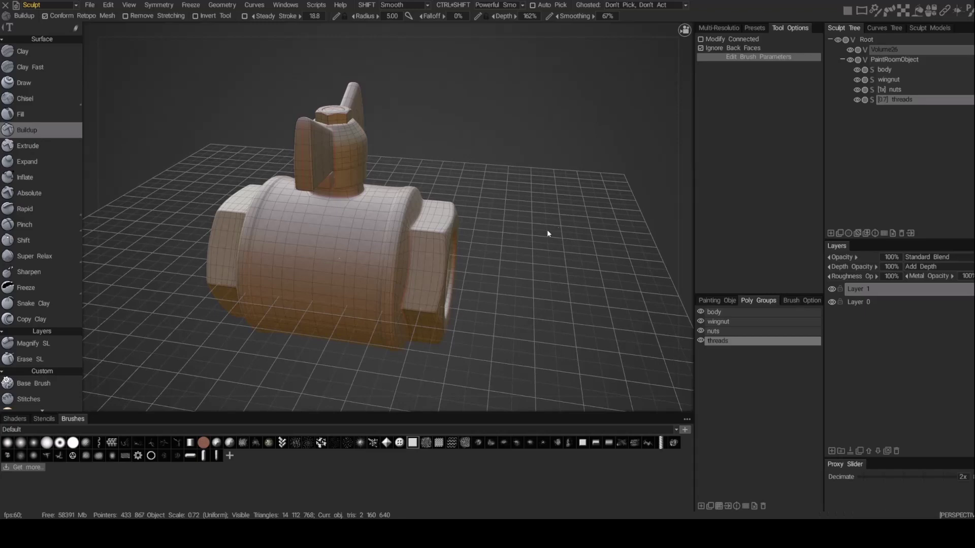
pyautogui.moveTo(532, 238); pyautogui.dragTo(539, 233)
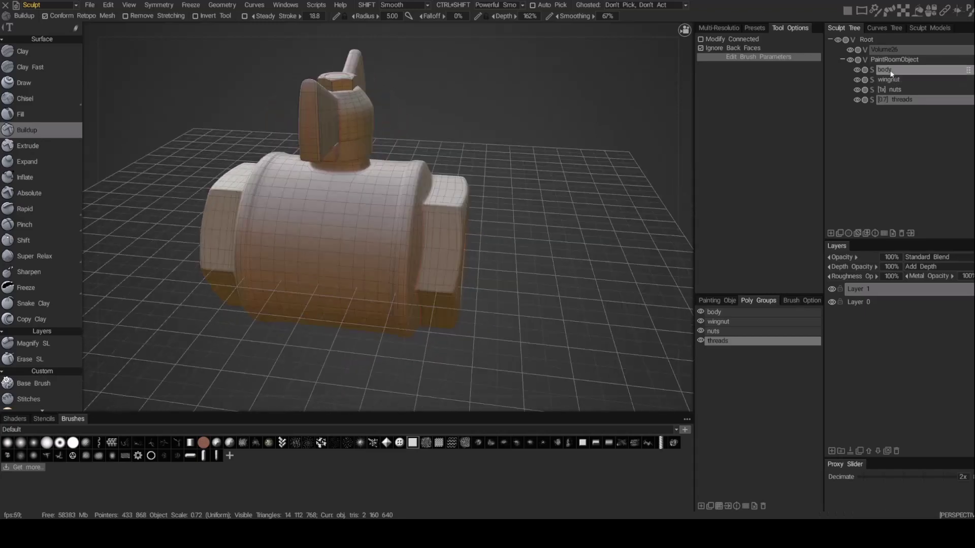
pyautogui.click(892, 71)
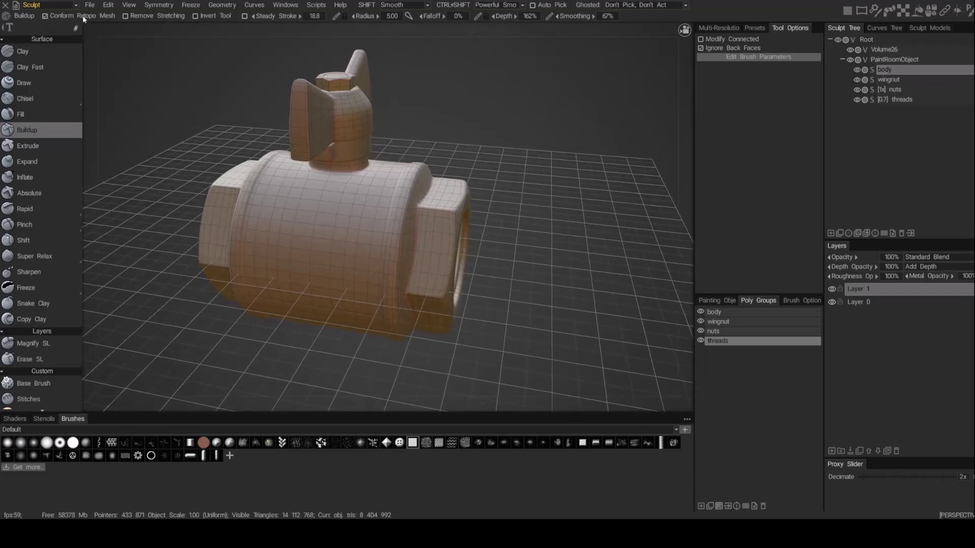
# Set up the Buildup brush for the hexagonal end with a round alpha, 56% depth and a different stroke mode.
pyautogui.moveTo(496, 194)
pyautogui.mouseDown()
pyautogui.moveTo(446, 197)
pyautogui.moveTo(478, 195)
pyautogui.mouseUp()
pyautogui.scroll(5, 446, 196)
pyautogui.scroll(3, 446, 197)
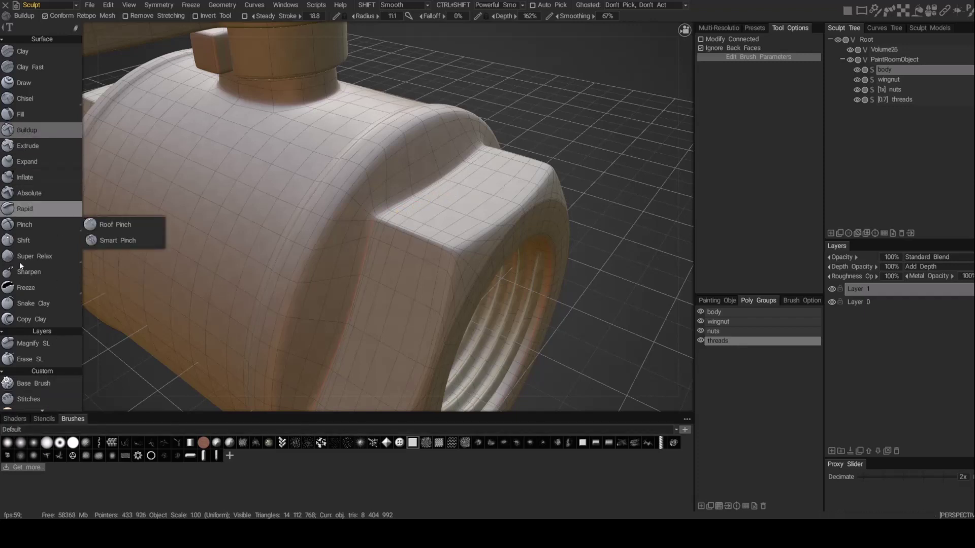
pyautogui.click(46, 443)
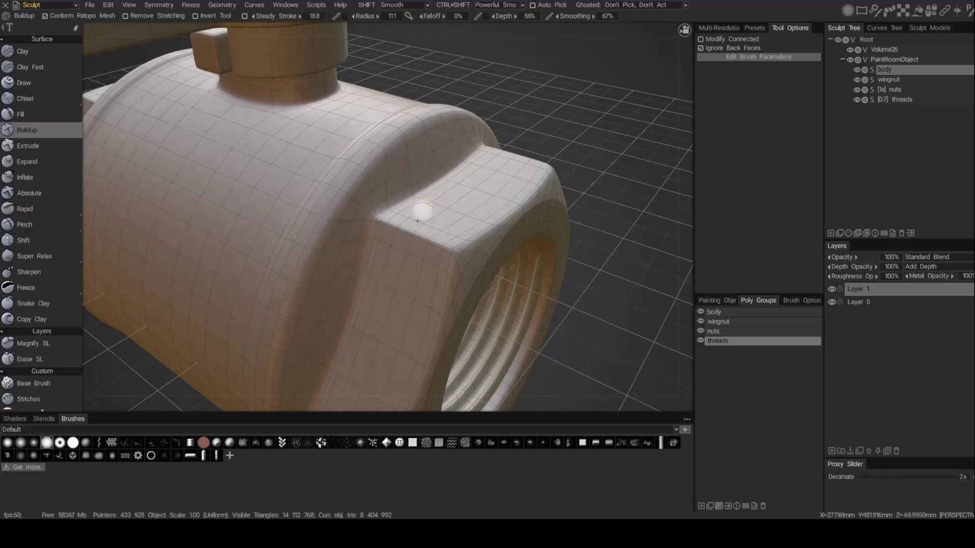
pyautogui.moveTo(461, 201)
pyautogui.keyDown('alt'); pyautogui.mouseDown()
pyautogui.moveTo(459, 208)
pyautogui.moveTo(455, 188)
pyautogui.mouseUp(); pyautogui.keyUp('alt')
pyautogui.keyDown('alt'); pyautogui.moveTo(455, 187); pyautogui.dragTo(384, 189, button='right'); pyautogui.keyUp('alt')
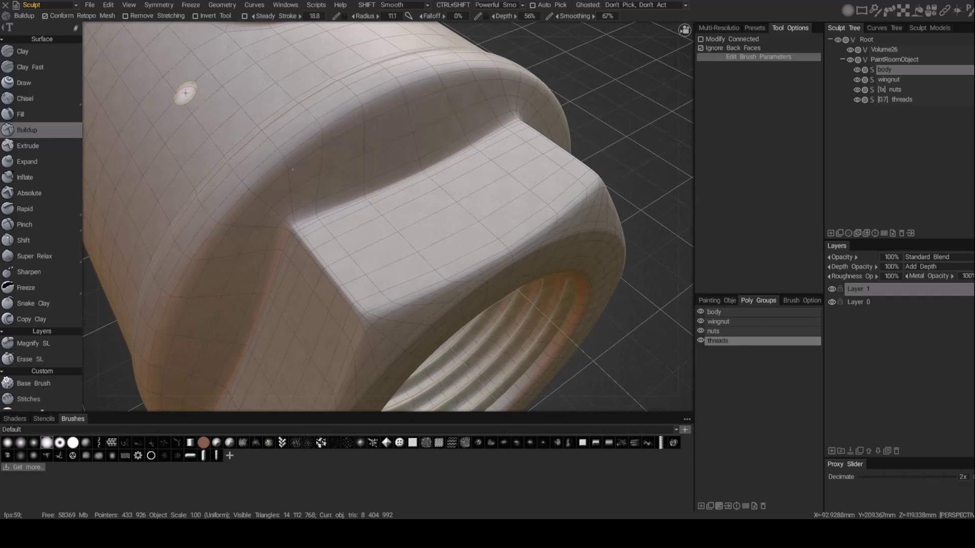
pyautogui.click(76, 29)
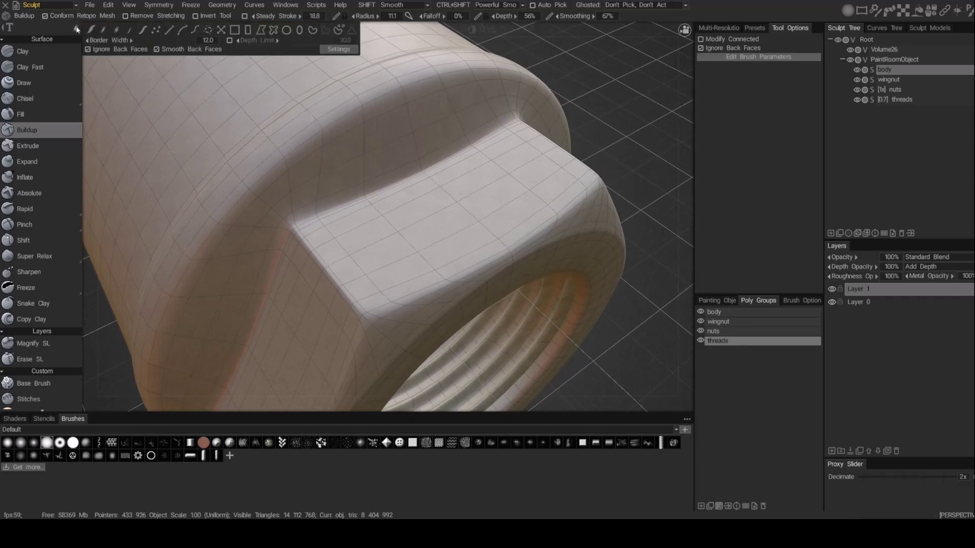
pyautogui.click(144, 32)
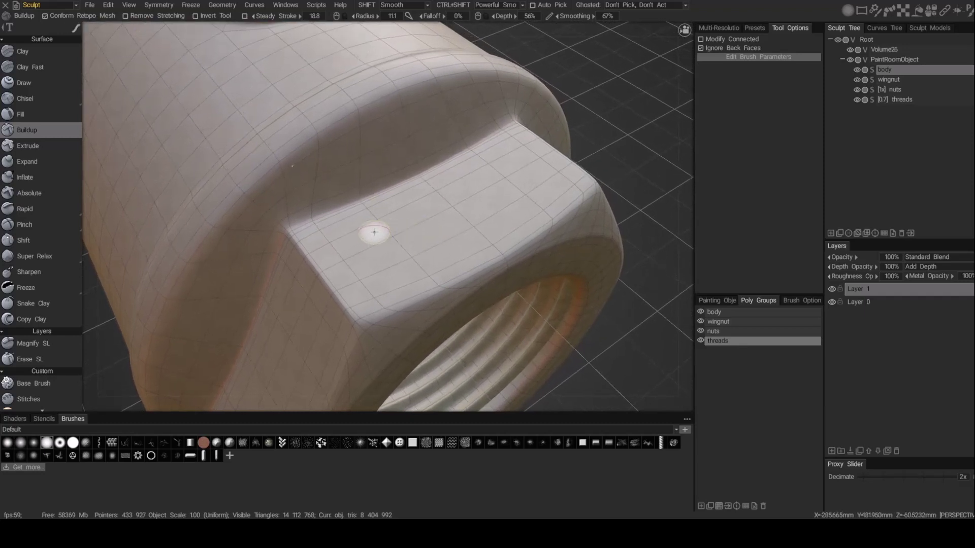
# Sculpt an uneven weld bead with Buildup at 36% depth along the hexagonal end's upper joint and the adjacent side face.
pyautogui.keyDown('alt'); pyautogui.moveTo(375, 217); pyautogui.dragTo(304, 214); pyautogui.keyUp('alt')
pyautogui.moveTo(302, 212); pyautogui.dragTo(523, 144)
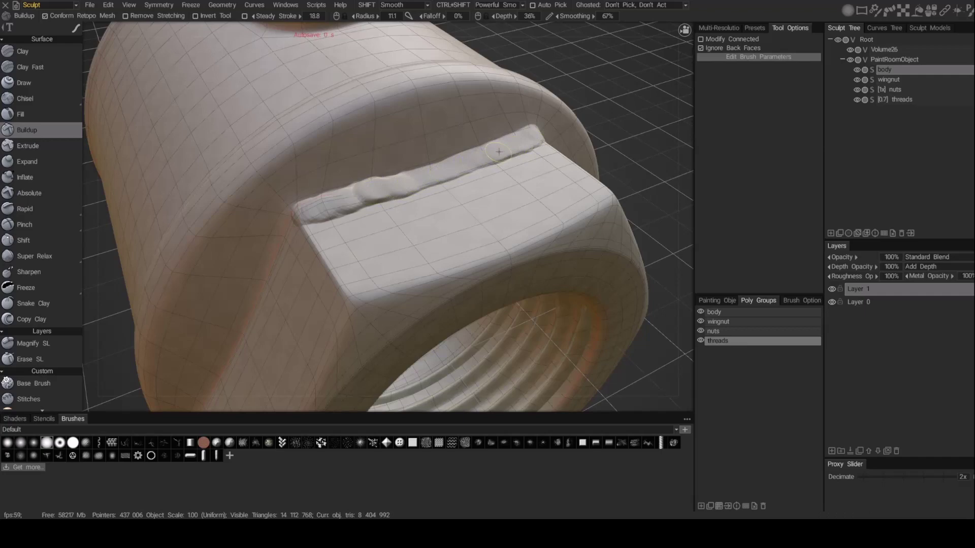
pyautogui.moveTo(466, 162); pyautogui.dragTo(307, 215)
pyautogui.moveTo(307, 214)
pyautogui.mouseDown(button='middle')
pyautogui.moveTo(270, 257)
pyautogui.moveTo(374, 207)
pyautogui.moveTo(357, 223)
pyautogui.moveTo(444, 200)
pyautogui.moveTo(425, 213)
pyautogui.mouseUp(button='middle')
pyautogui.moveTo(369, 307); pyautogui.dragTo(412, 193)
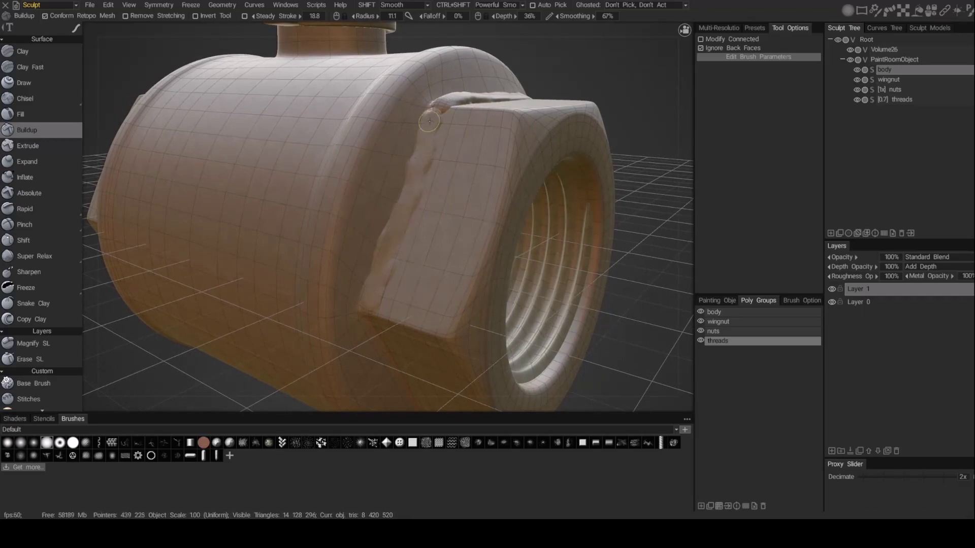
pyautogui.moveTo(430, 121)
pyautogui.mouseDown()
pyautogui.moveTo(437, 110)
pyautogui.moveTo(457, 112)
pyautogui.moveTo(401, 120)
pyautogui.mouseUp()
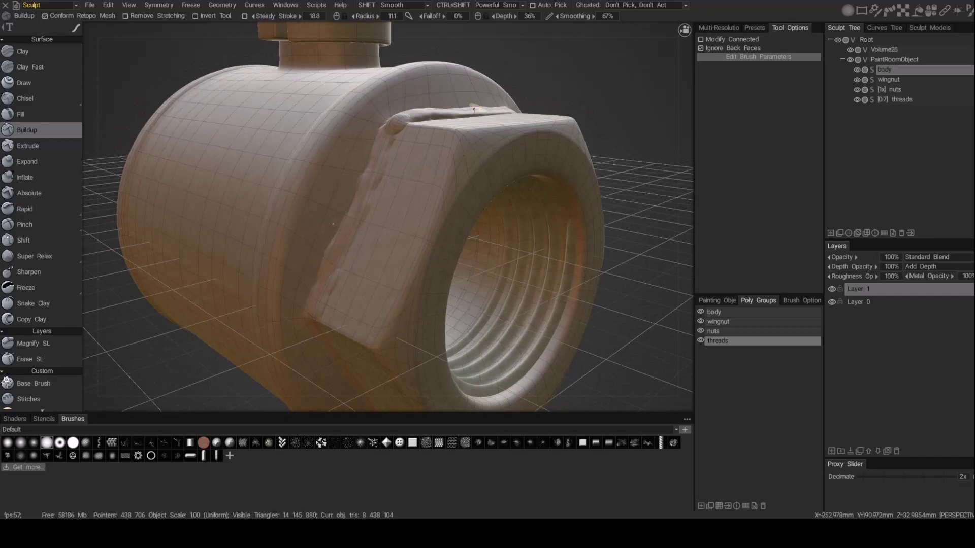
# Continue the weld bead around the lower side and underside joints between the hexagonal end and the cylindrical body.
pyautogui.keyDown('alt'); pyautogui.moveTo(474, 109); pyautogui.dragTo(501, 197); pyautogui.keyUp('alt')
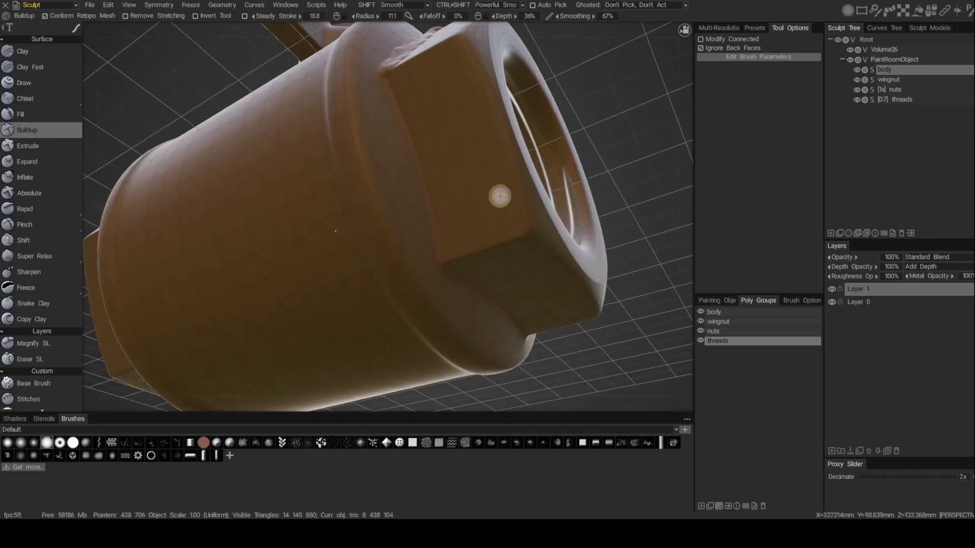
pyautogui.moveTo(500, 196); pyautogui.dragTo(404, 81, button='middle')
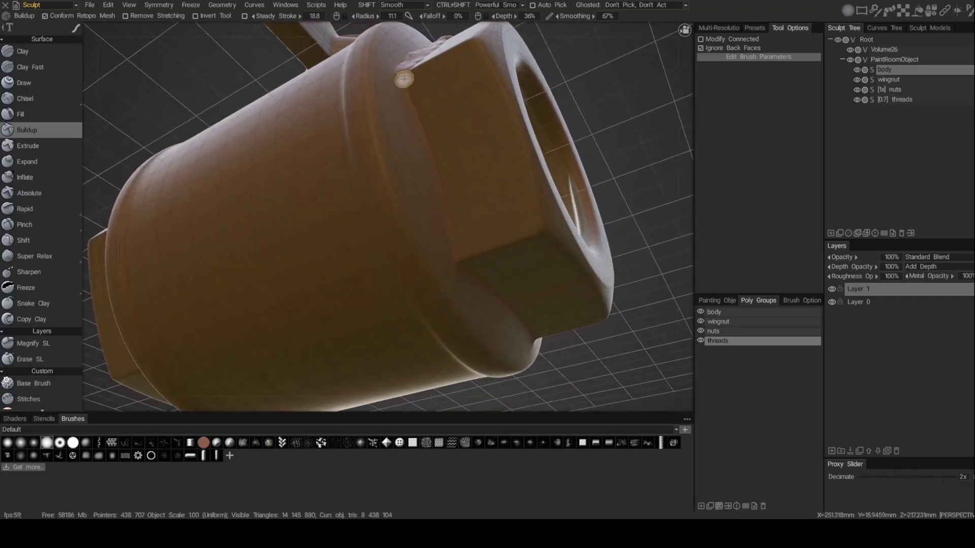
pyautogui.moveTo(405, 79); pyautogui.dragTo(407, 87)
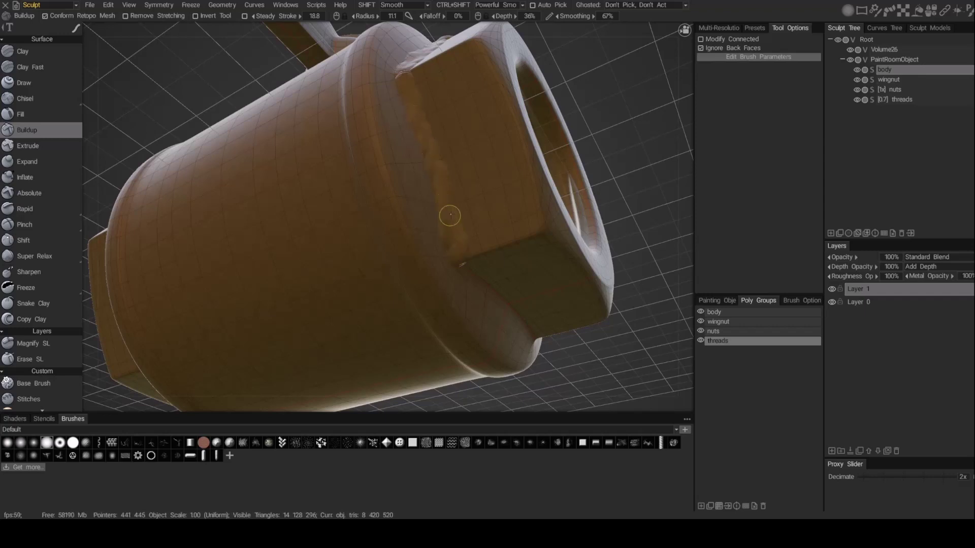
pyautogui.moveTo(446, 148)
pyautogui.mouseDown(button='middle')
pyautogui.moveTo(483, 192)
pyautogui.moveTo(333, 190)
pyautogui.mouseUp(button='middle')
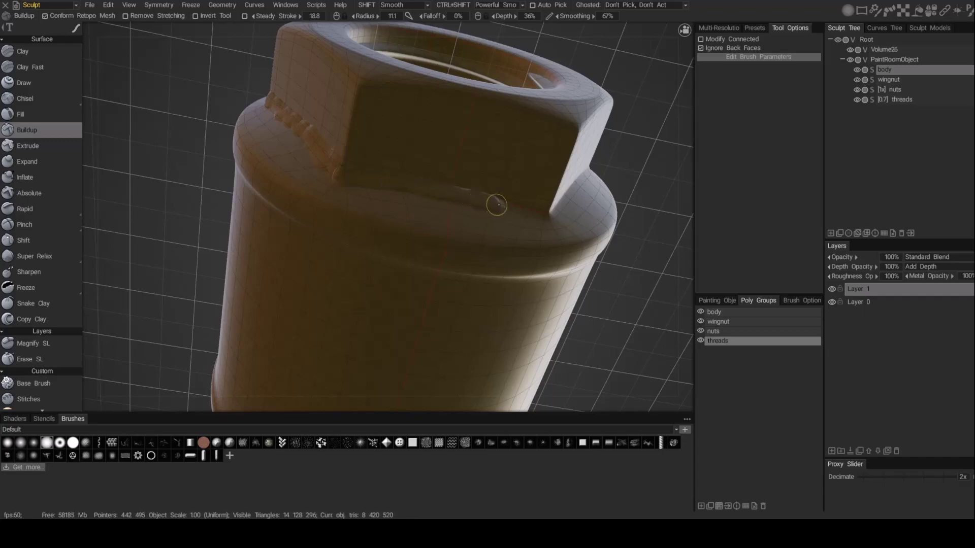
# Complete the weld bead along the hexagonal end's remaining far-side faces and fill in the corner between them.
pyautogui.moveTo(500, 235)
pyautogui.mouseDown(button='middle')
pyautogui.moveTo(374, 250)
pyautogui.moveTo(402, 254)
pyautogui.moveTo(339, 232)
pyautogui.moveTo(348, 189)
pyautogui.mouseUp(button='middle')
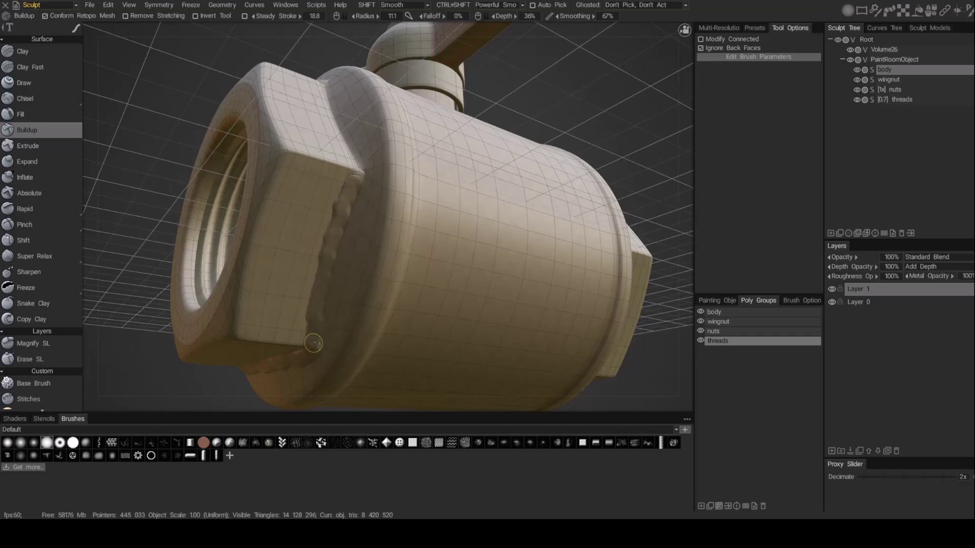
pyautogui.moveTo(343, 280)
pyautogui.mouseDown(button='middle')
pyautogui.moveTo(308, 182)
pyautogui.moveTo(315, 168)
pyautogui.mouseUp(button='middle')
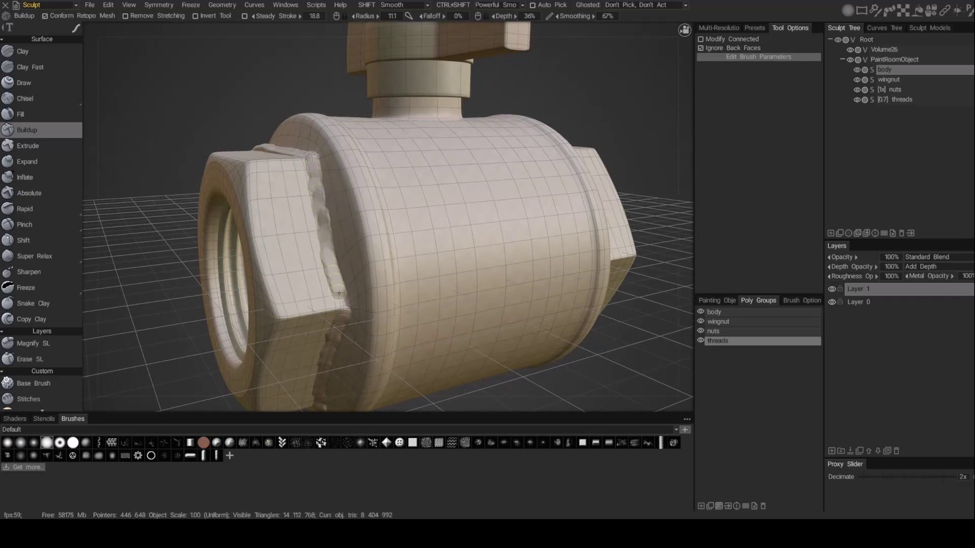
pyautogui.moveTo(344, 306); pyautogui.dragTo(348, 310)
# Sculpt a Buildup weld bead along the opposite hexagonal end's upper joint and the adjacent side faces.
pyautogui.scroll(-3, 350, 315)
pyautogui.moveTo(350, 315); pyautogui.dragTo(660, 284, button='middle')
pyautogui.scroll(3, 515, 170)
pyautogui.moveTo(516, 170); pyautogui.dragTo(375, 240, button='middle')
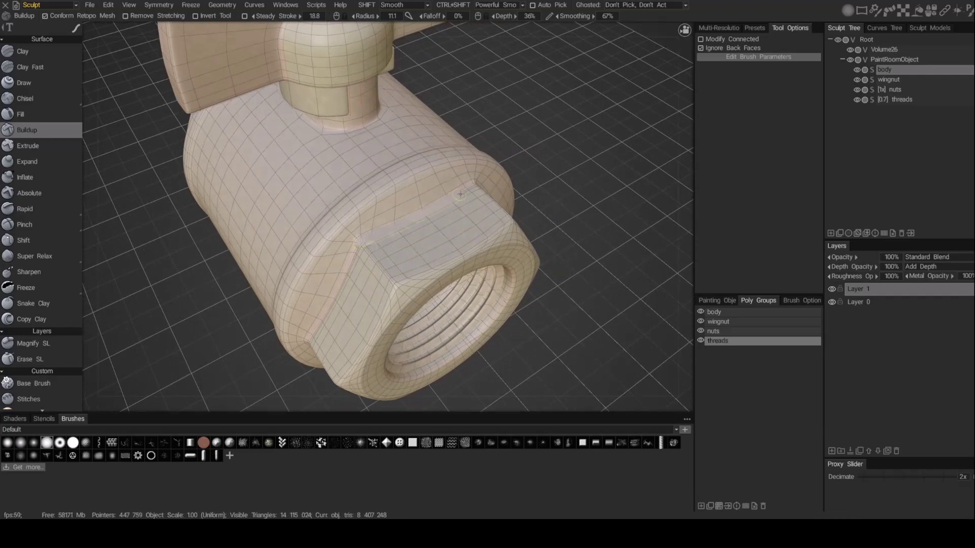
pyautogui.moveTo(398, 232); pyautogui.dragTo(419, 178, button='middle')
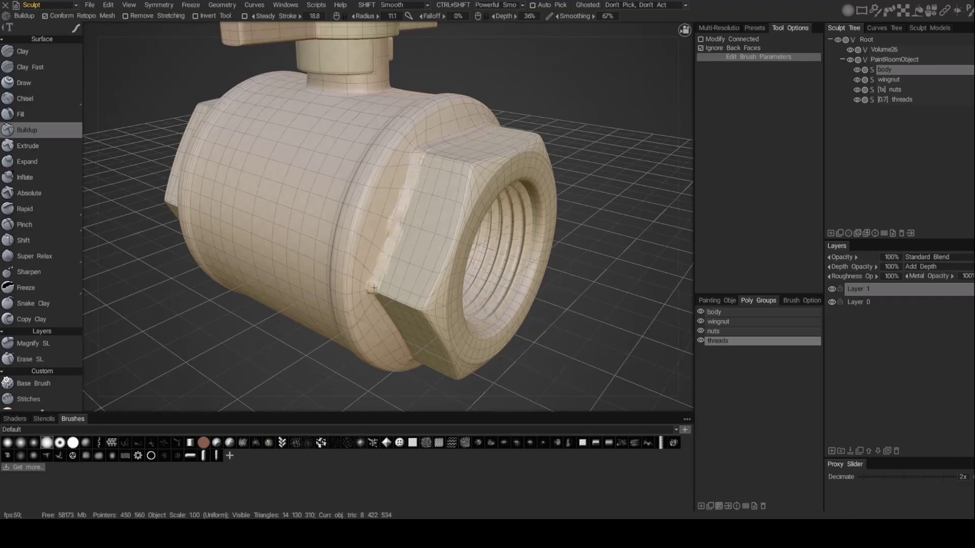
pyautogui.moveTo(374, 288)
pyautogui.mouseDown()
pyautogui.moveTo(369, 308)
pyautogui.moveTo(431, 239)
pyautogui.moveTo(412, 132)
pyautogui.mouseUp()
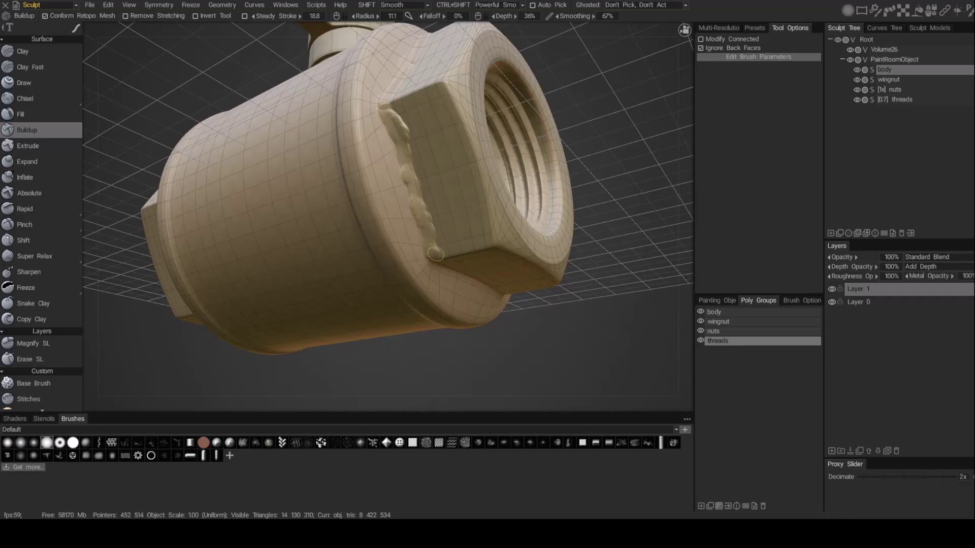
pyautogui.moveTo(436, 254)
pyautogui.mouseDown()
pyautogui.moveTo(425, 270)
pyautogui.moveTo(354, 226)
pyautogui.mouseUp()
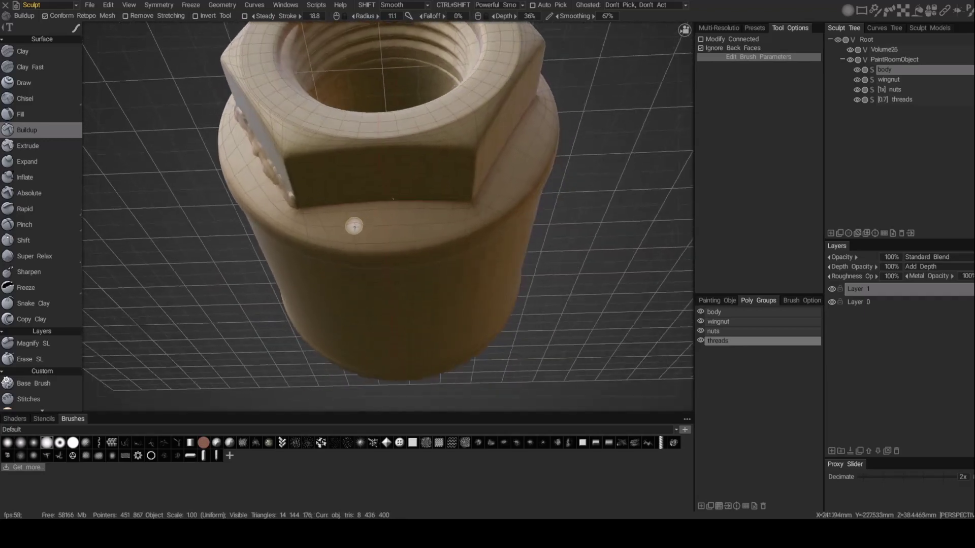
# Continue the weld bead along that hexagonal end's underside and remaining far-side joints with the cylindrical body.
pyautogui.moveTo(354, 226); pyautogui.dragTo(311, 200, button='middle')
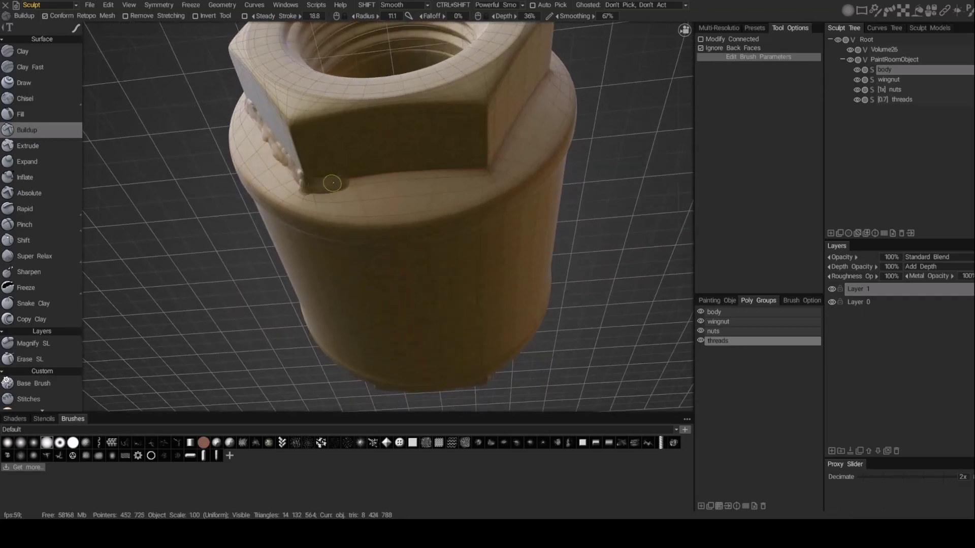
pyautogui.moveTo(364, 178); pyautogui.dragTo(386, 175)
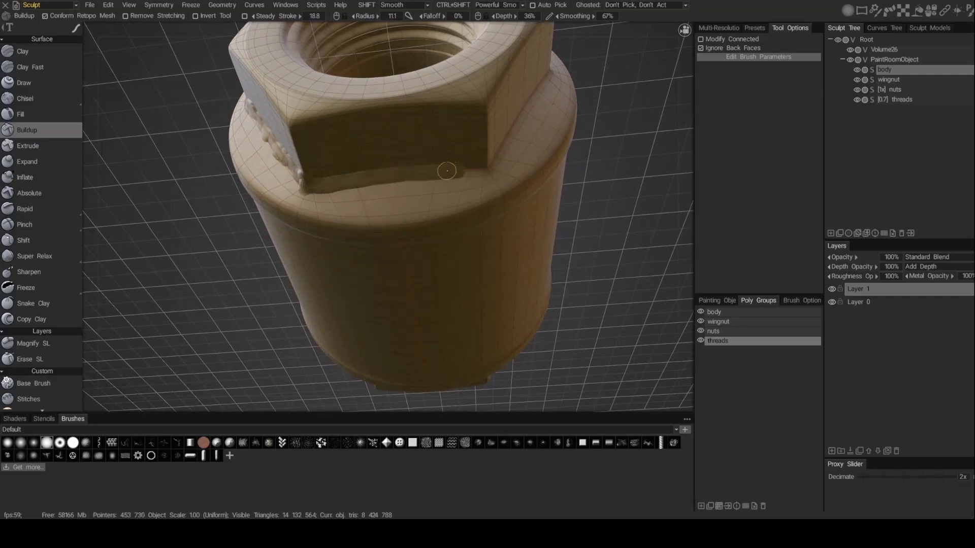
pyautogui.moveTo(468, 168)
pyautogui.mouseDown(button='middle')
pyautogui.moveTo(453, 178)
pyautogui.moveTo(385, 172)
pyautogui.moveTo(380, 131)
pyautogui.mouseUp(button='middle')
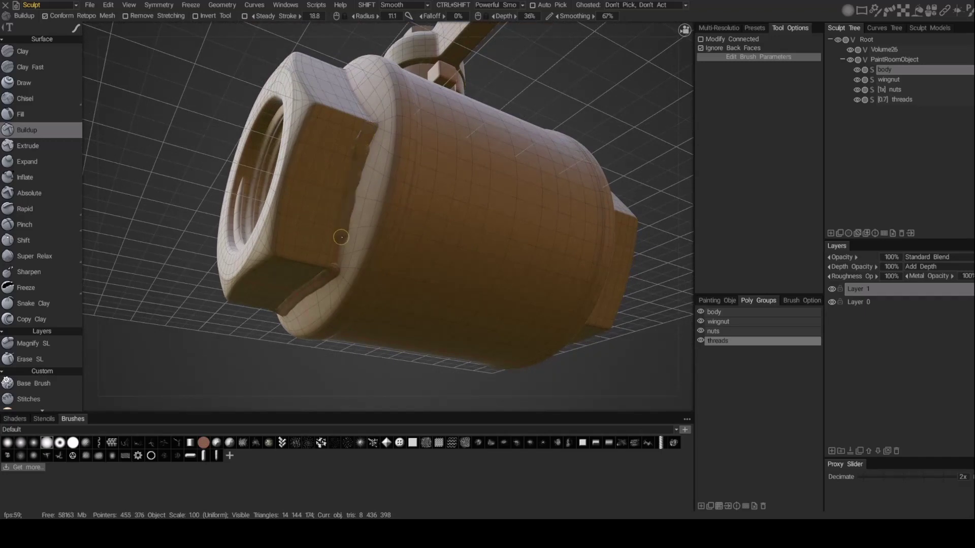
pyautogui.moveTo(339, 258); pyautogui.dragTo(334, 271)
pyautogui.moveTo(367, 225); pyautogui.dragTo(349, 180, button='middle')
pyautogui.moveTo(346, 170); pyautogui.dragTo(345, 164)
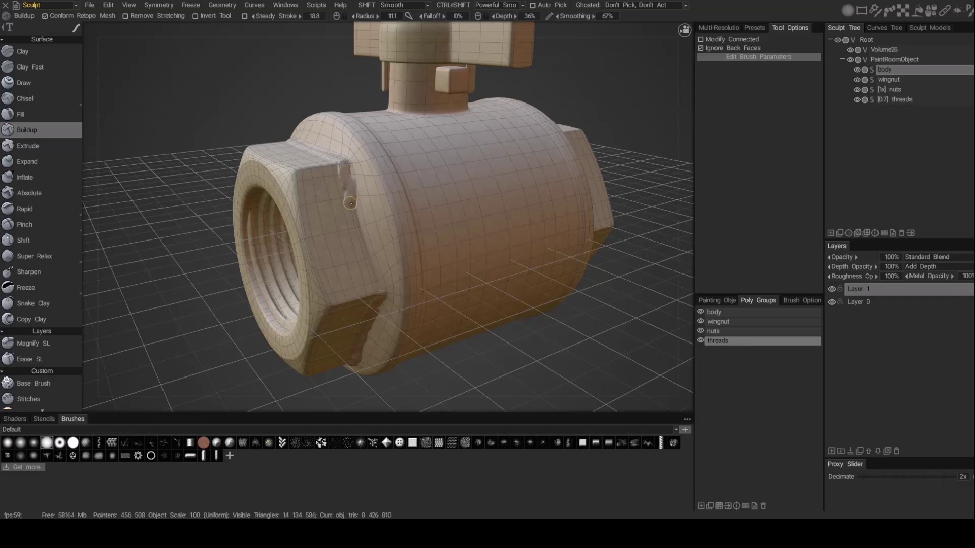
pyautogui.moveTo(357, 234)
pyautogui.mouseDown()
pyautogui.moveTo(382, 293)
pyautogui.moveTo(592, 276)
pyautogui.mouseUp()
# Make the wingnut the active sculpt object and build up weld beads where its two wings meet the rounded hub.
pyautogui.moveTo(593, 276)
pyautogui.mouseDown(button='middle')
pyautogui.moveTo(637, 190)
pyautogui.moveTo(538, 215)
pyautogui.moveTo(559, 161)
pyautogui.moveTo(524, 290)
pyautogui.moveTo(534, 250)
pyautogui.moveTo(556, 243)
pyautogui.moveTo(541, 248)
pyautogui.moveTo(528, 277)
pyautogui.moveTo(483, 257)
pyautogui.mouseUp(button='middle')
pyautogui.scroll(4, 483, 257)
pyautogui.moveTo(417, 133); pyautogui.dragTo(419, 114, button='middle')
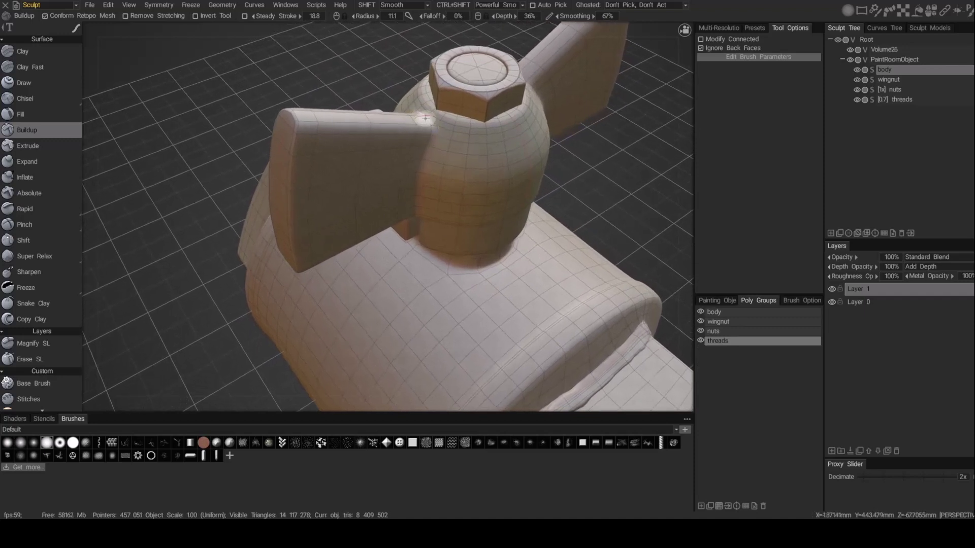
pyautogui.click(890, 80)
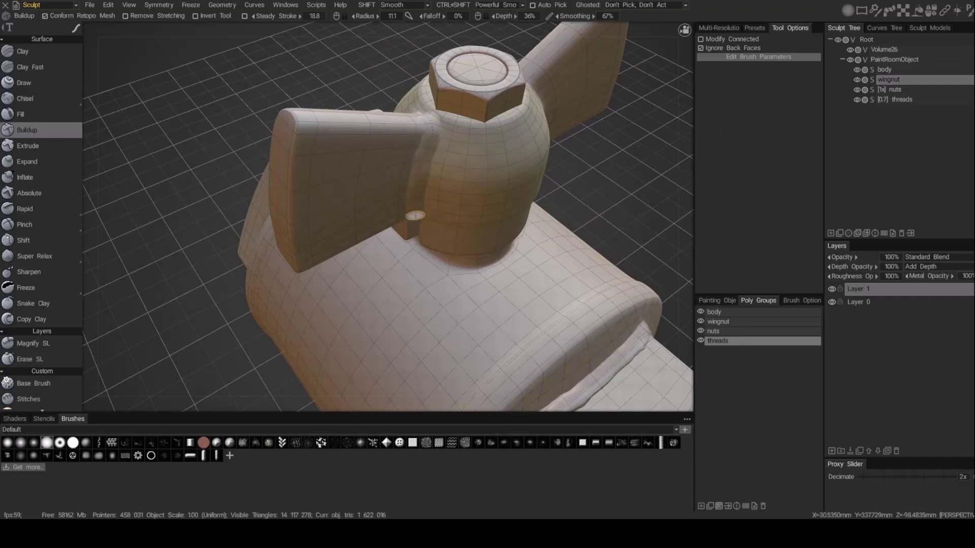
pyautogui.keyDown('alt'); pyautogui.moveTo(414, 213); pyautogui.dragTo(469, 171); pyautogui.keyUp('alt')
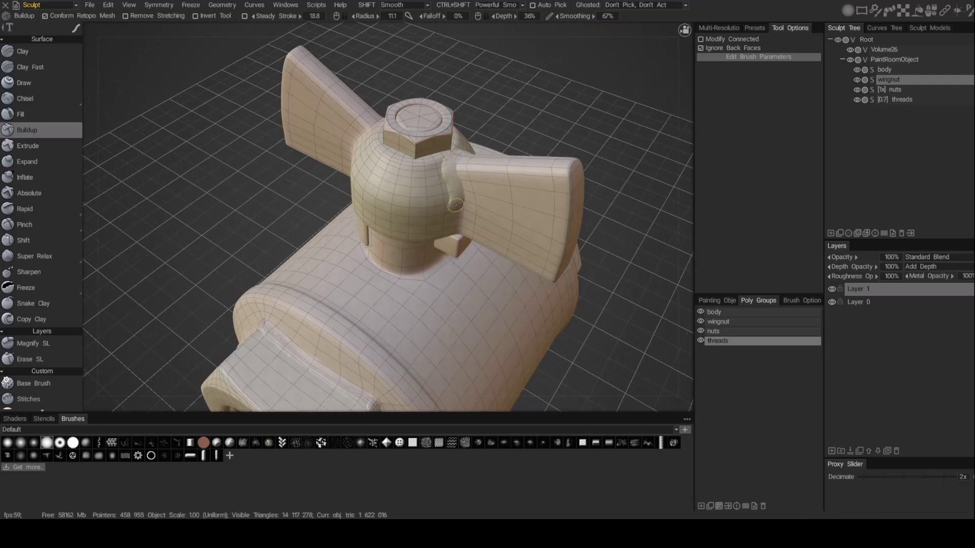
pyautogui.moveTo(415, 254); pyautogui.dragTo(380, 183, button='middle')
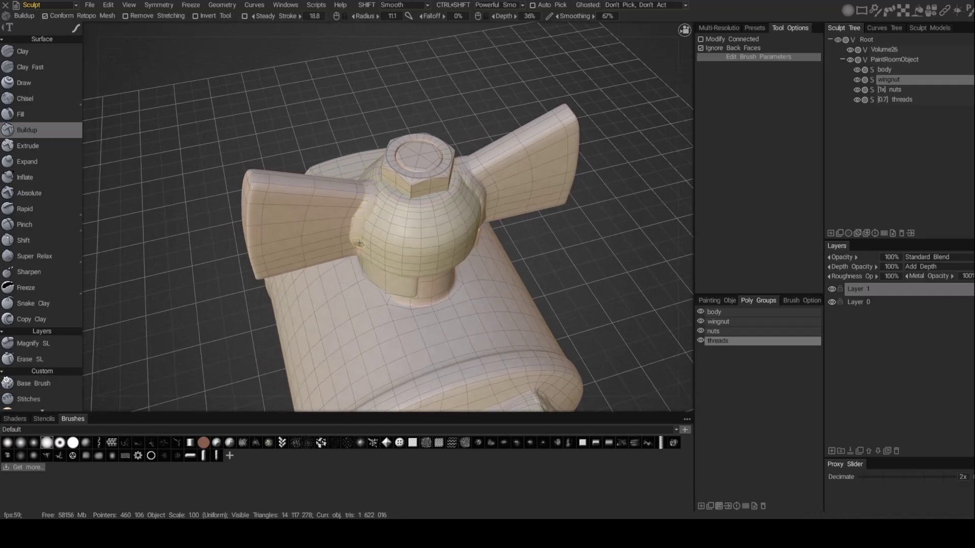
pyautogui.moveTo(358, 252); pyautogui.dragTo(442, 196, button='middle')
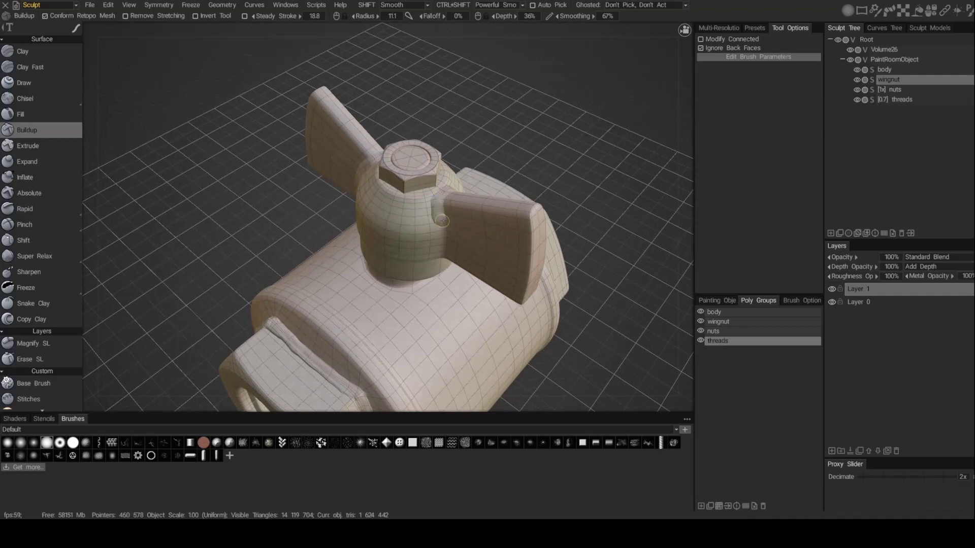
pyautogui.moveTo(444, 234); pyautogui.dragTo(440, 257)
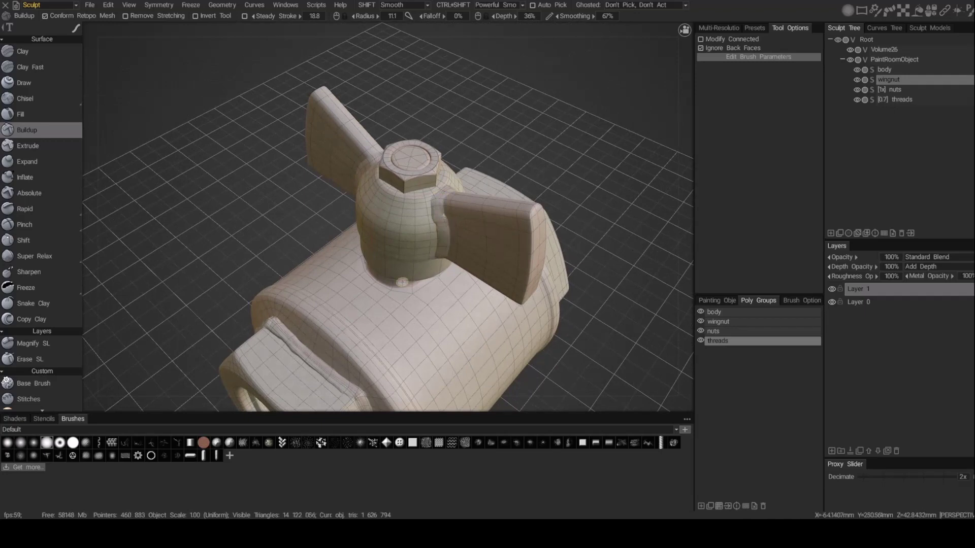
# Switch to the Retopo room and start a per-pixel bake with normal map.
pyautogui.moveTo(402, 283)
pyautogui.mouseDown(button='middle')
pyautogui.moveTo(351, 288)
pyautogui.moveTo(563, 203)
pyautogui.moveTo(625, 200)
pyautogui.moveTo(577, 250)
pyautogui.moveTo(492, 252)
pyautogui.moveTo(500, 251)
pyautogui.mouseUp(button='middle')
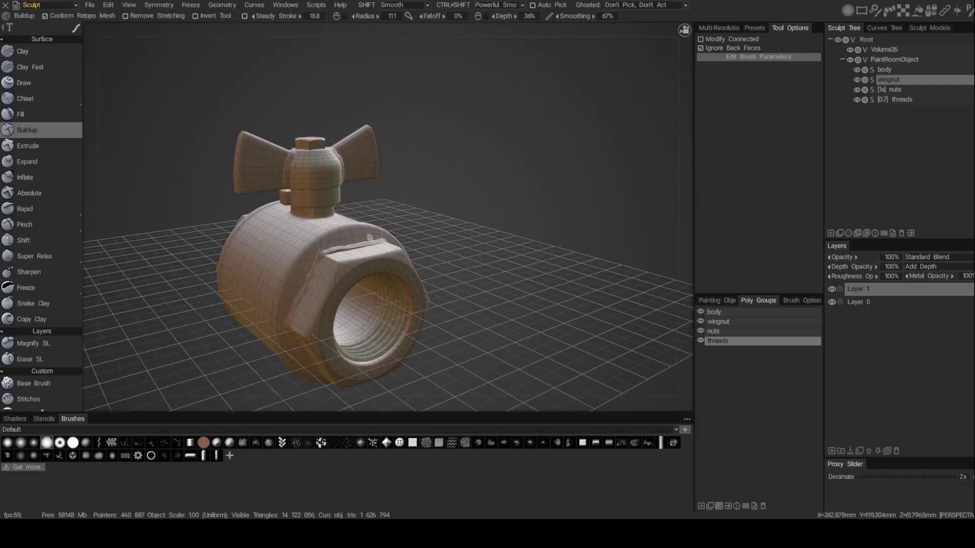
pyautogui.moveTo(370, 236); pyautogui.dragTo(300, 174, button='middle')
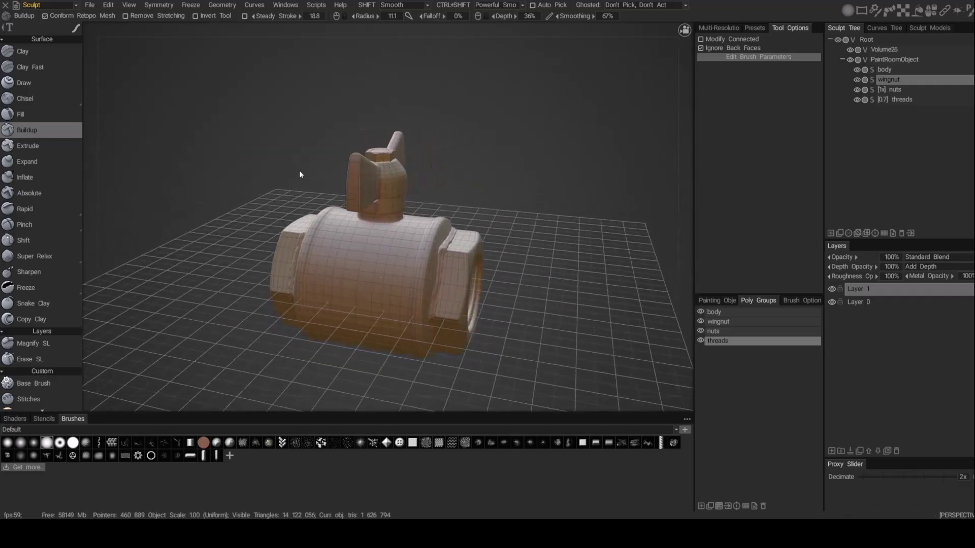
pyautogui.click(38, 6)
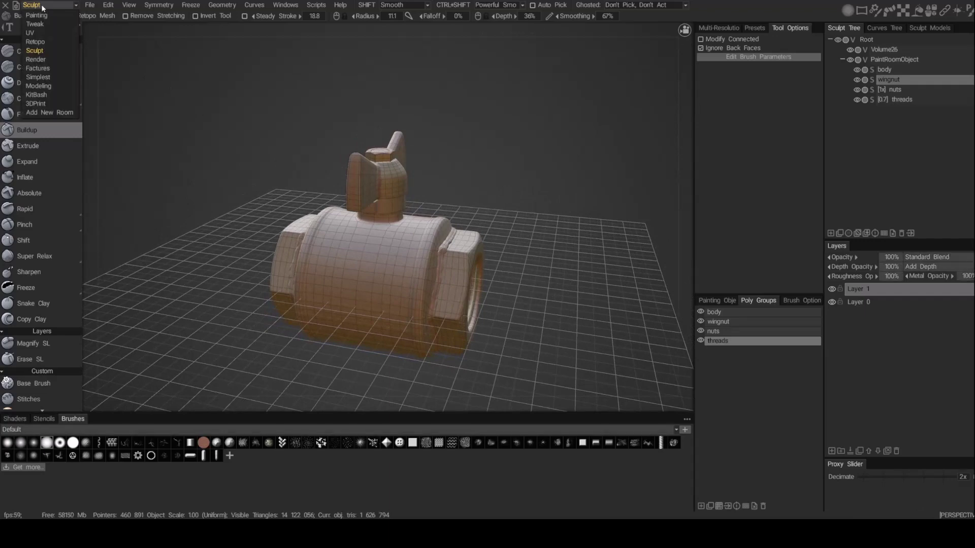
pyautogui.click(47, 41)
pyautogui.moveTo(525, 304); pyautogui.dragTo(585, 237, button='middle')
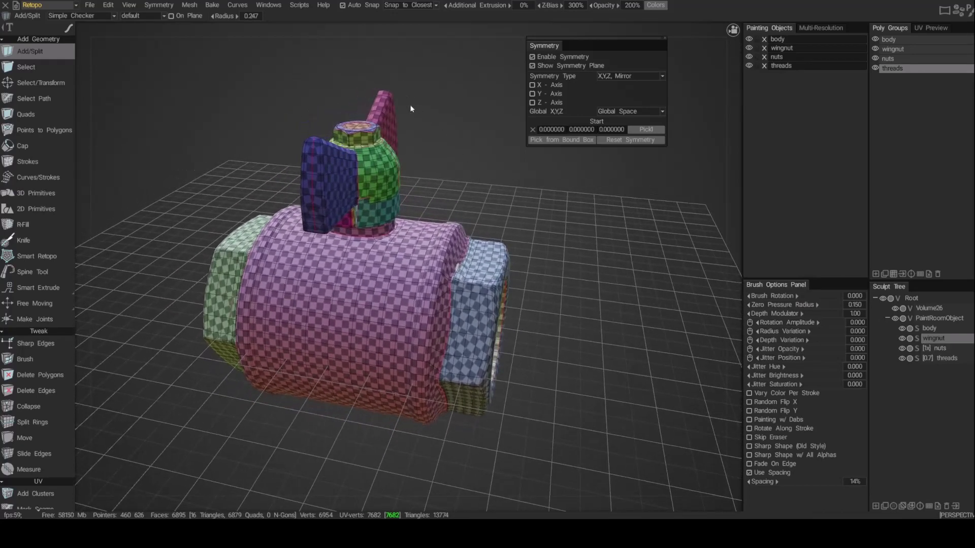
pyautogui.click(212, 6)
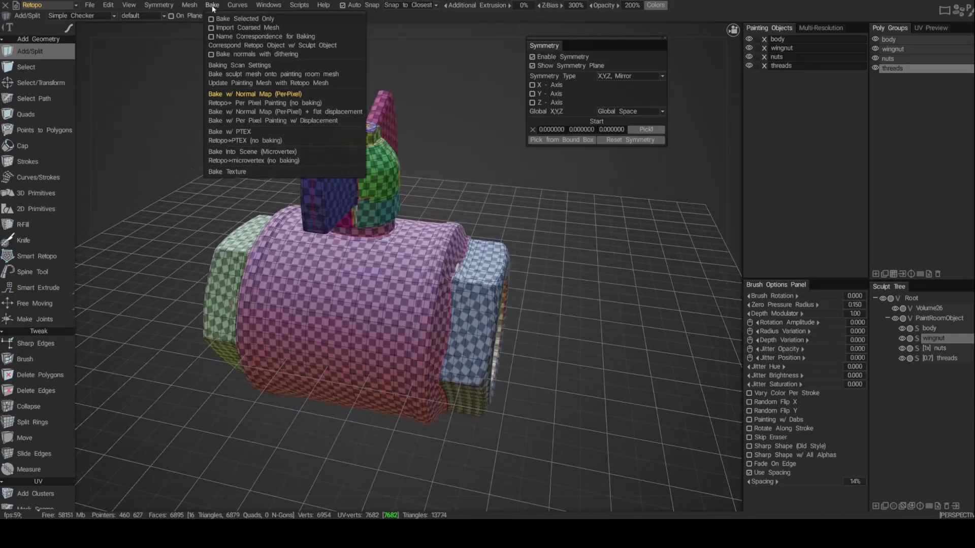
pyautogui.click(212, 6)
pyautogui.click(212, 6)
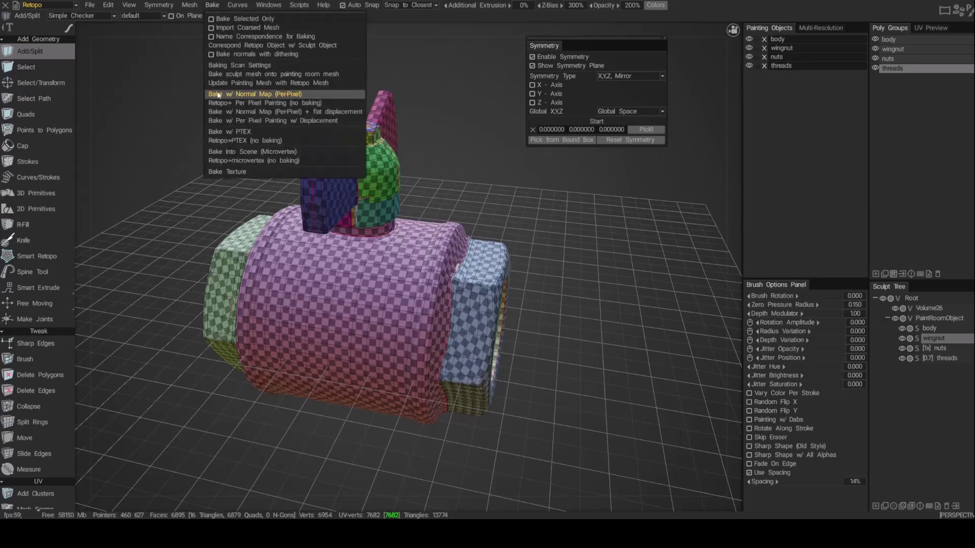
pyautogui.click(295, 95)
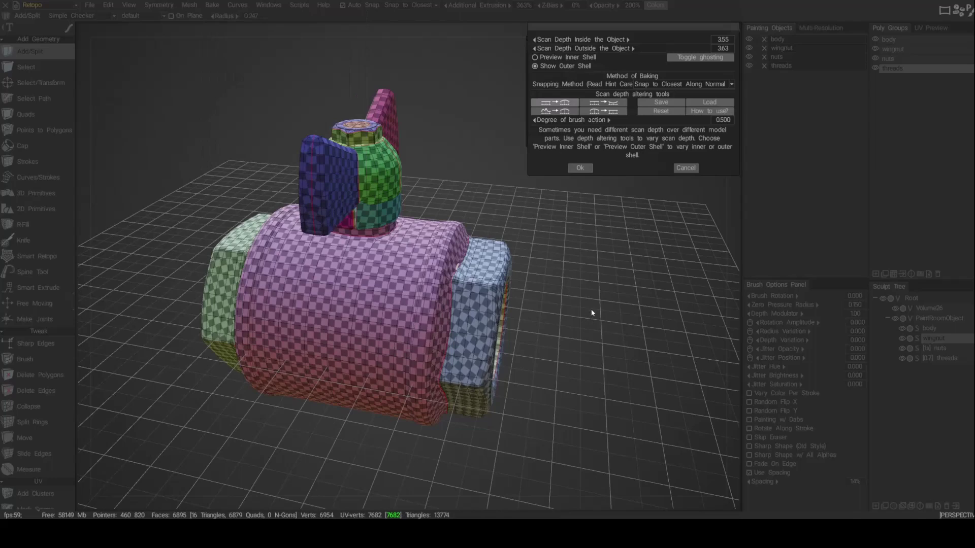
# Set the bake scan depth to 10.3 inside and 3.77 outside the object, checking the outer shell around the weld joints.
pyautogui.moveTo(579, 284); pyautogui.dragTo(558, 275)
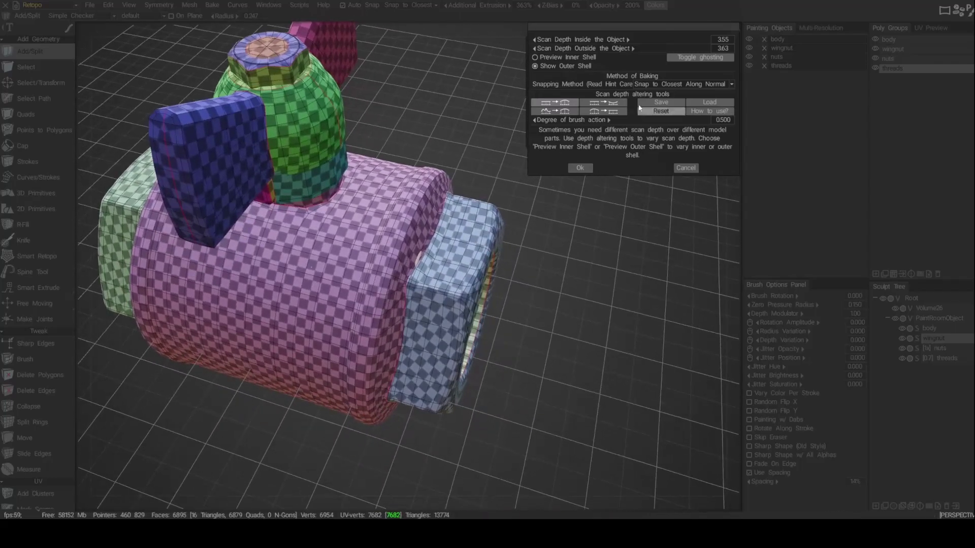
pyautogui.keyDown('alt'); pyautogui.moveTo(378, 290); pyautogui.dragTo(463, 363); pyautogui.keyUp('alt')
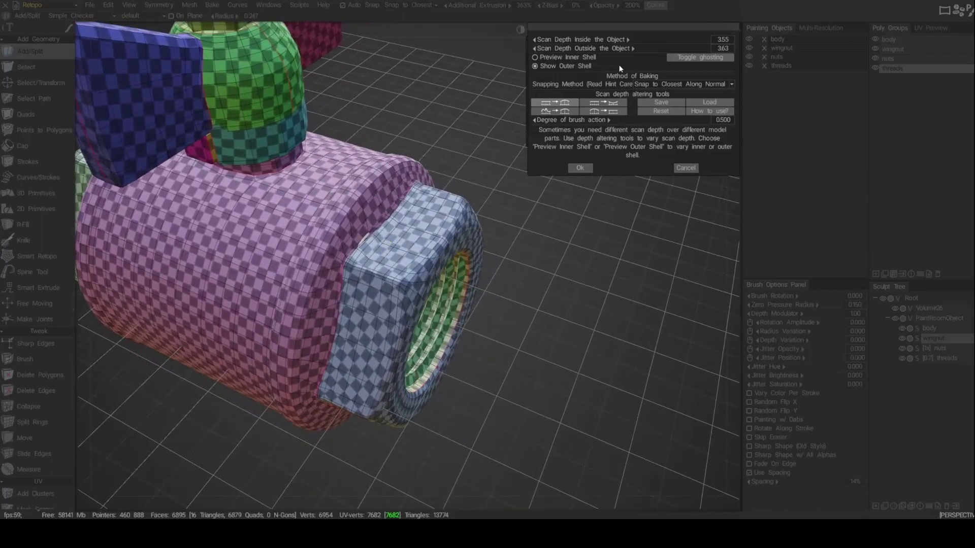
pyautogui.moveTo(675, 50)
pyautogui.mouseDown()
pyautogui.moveTo(703, 51)
pyautogui.moveTo(636, 53)
pyautogui.moveTo(683, 58)
pyautogui.mouseUp()
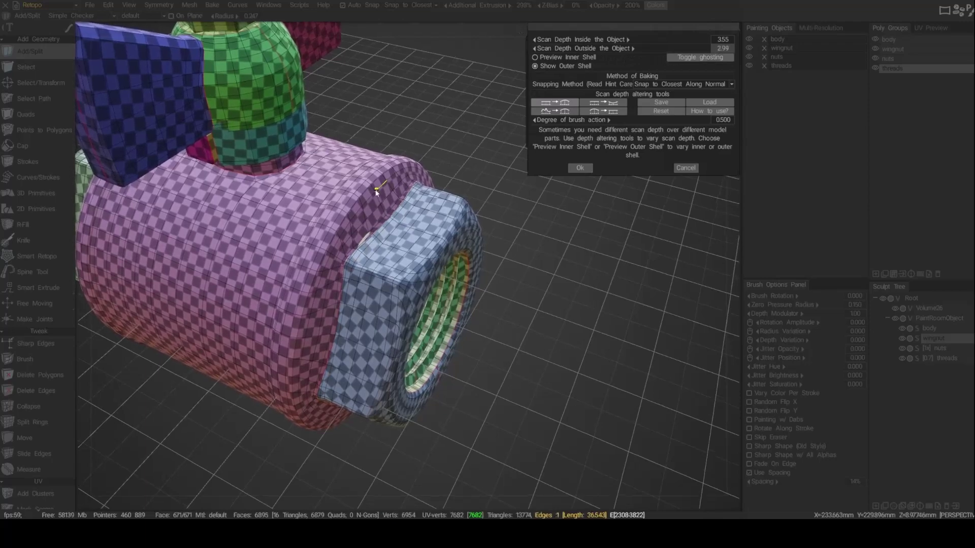
pyautogui.moveTo(374, 188)
pyautogui.keyDown('alt'); pyautogui.mouseDown()
pyautogui.moveTo(279, 201)
pyautogui.moveTo(379, 197)
pyautogui.mouseUp(); pyautogui.keyUp('alt')
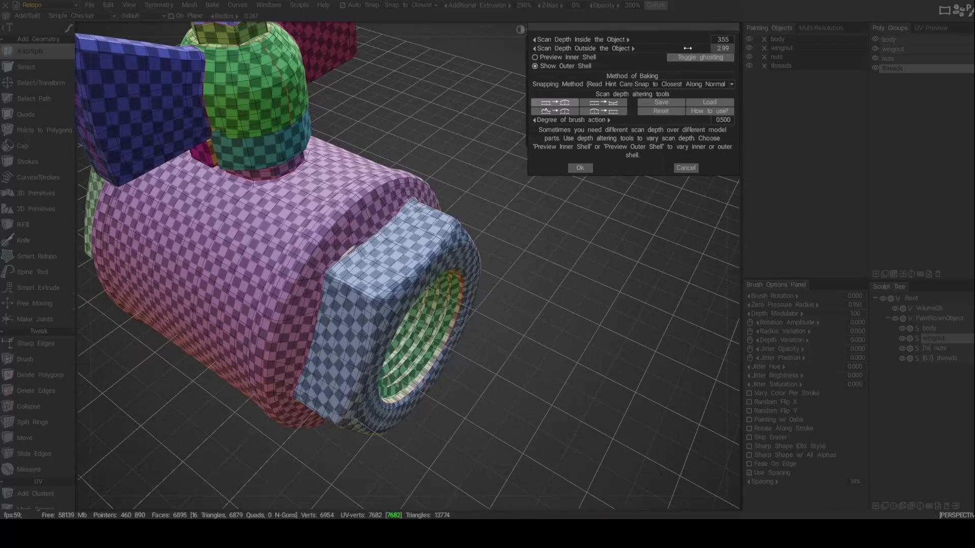
pyautogui.moveTo(689, 49); pyautogui.dragTo(698, 48)
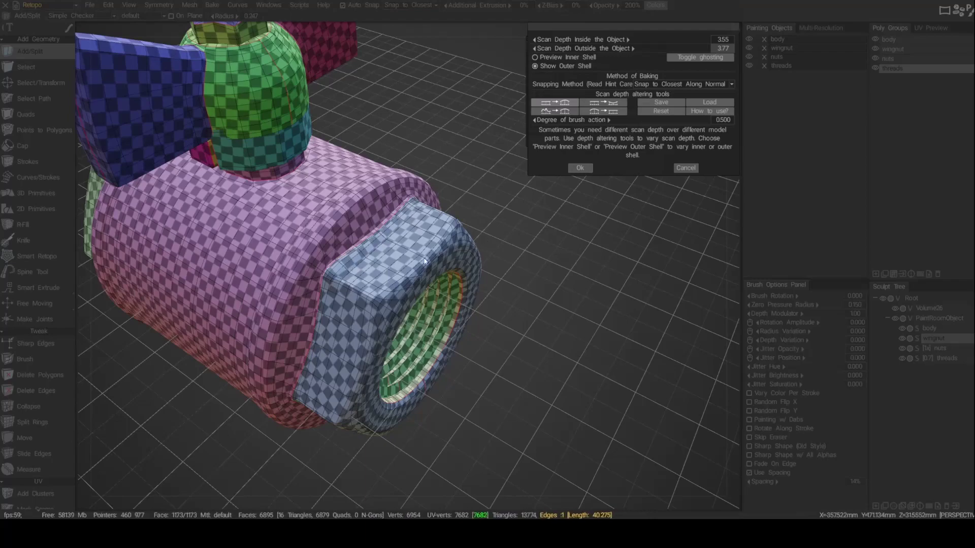
pyautogui.moveTo(480, 241); pyautogui.dragTo(580, 179)
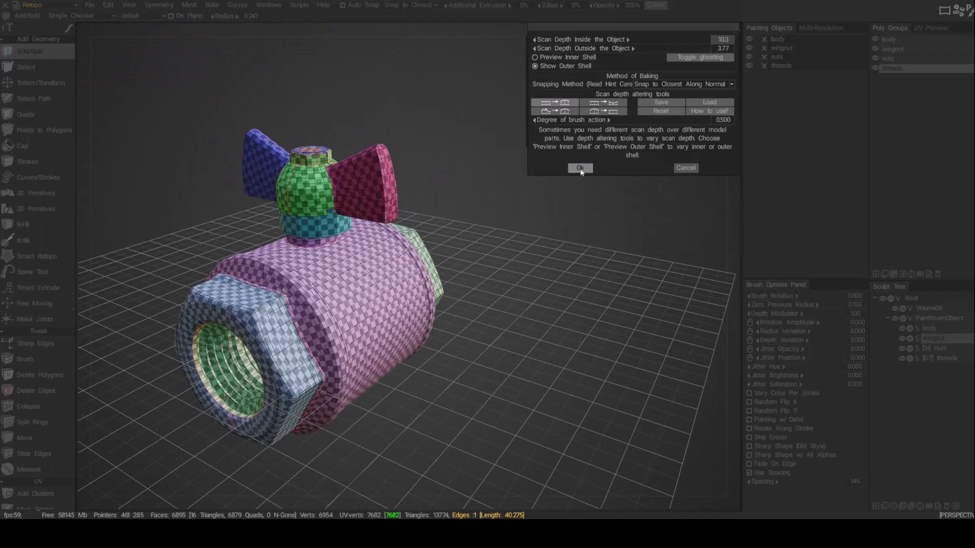
# Accept the scan depths, delete the duplicated painting objects and bake at 2048 × 2048 with the UVs kept.
pyautogui.click(580, 168)
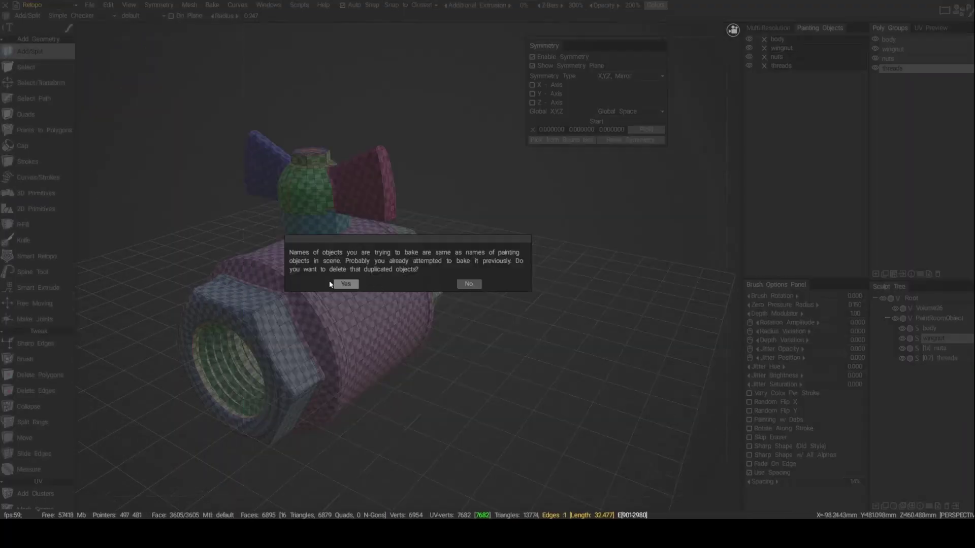
pyautogui.click(342, 284)
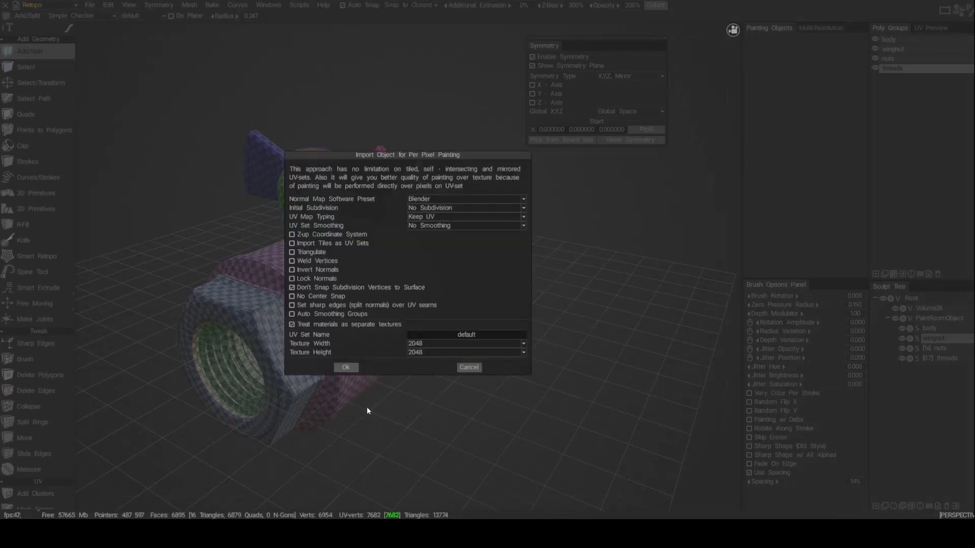
pyautogui.click(347, 368)
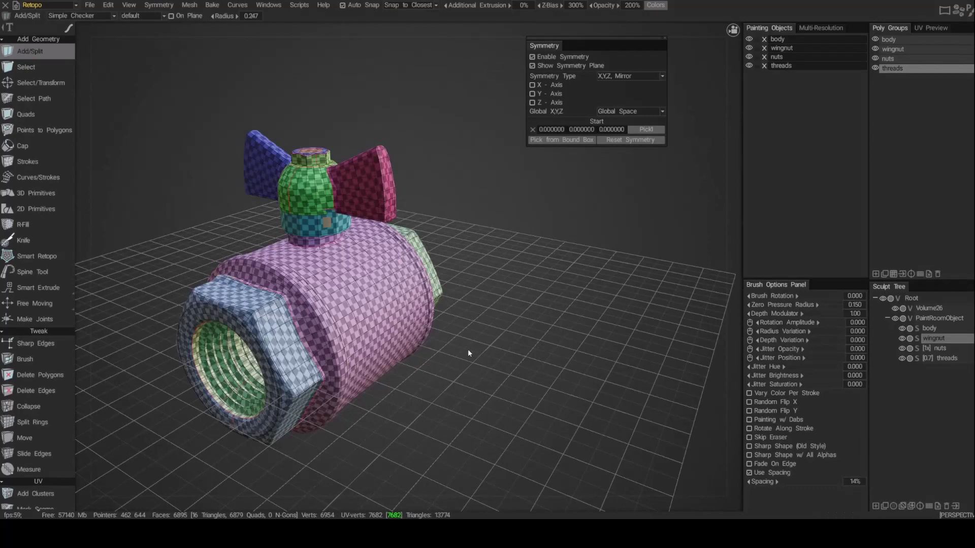
# Switch to the Painting room and inspect the baked valve from several sides with its wireframe displayed.
pyautogui.click(45, 5)
pyautogui.click(43, 15)
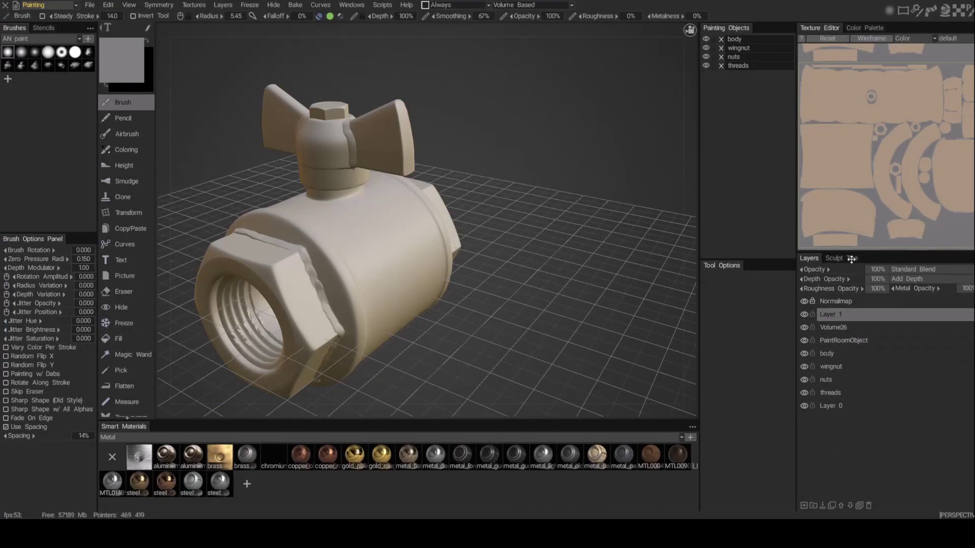
pyautogui.click(836, 258)
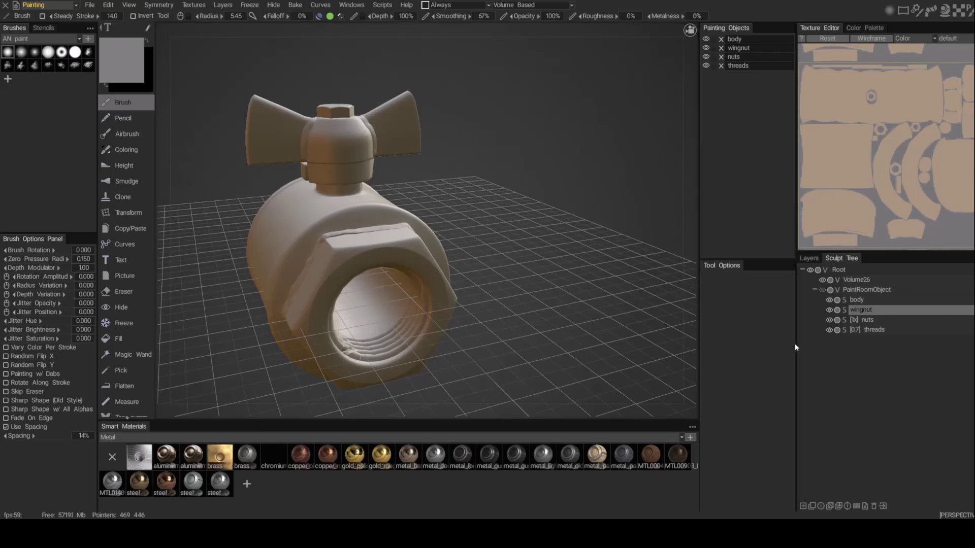
pyautogui.moveTo(644, 345); pyautogui.dragTo(616, 327)
pyautogui.press('w')
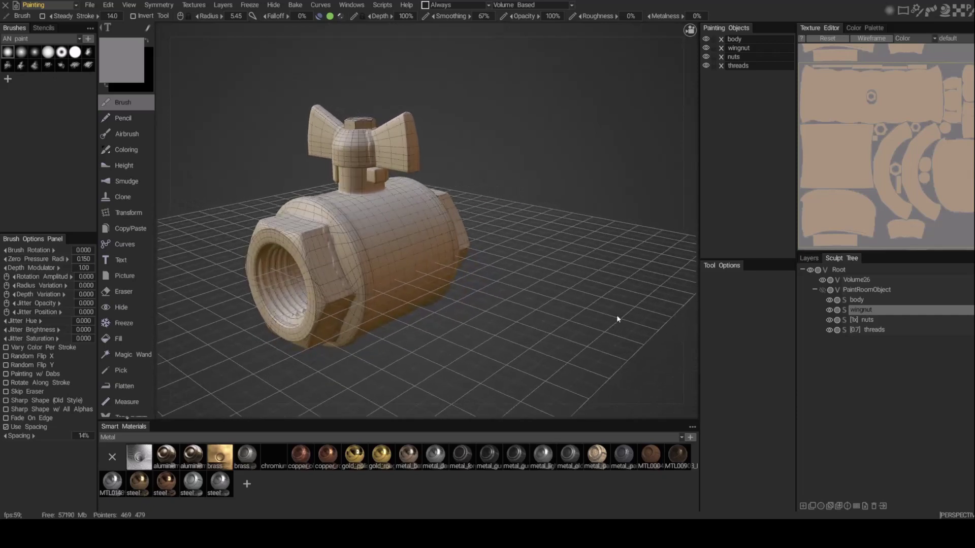
pyautogui.moveTo(603, 233); pyautogui.dragTo(412, 269)
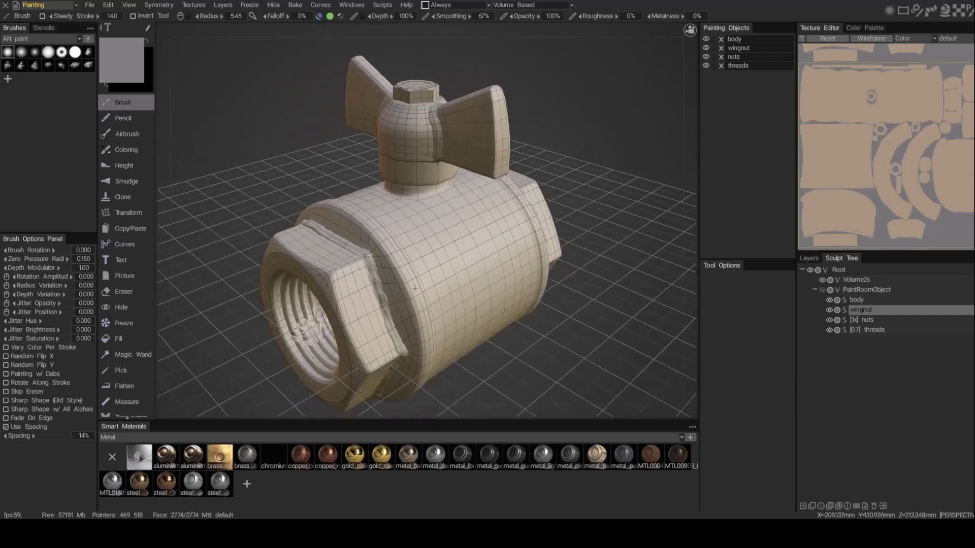
pyautogui.moveTo(311, 320); pyautogui.dragTo(395, 305)
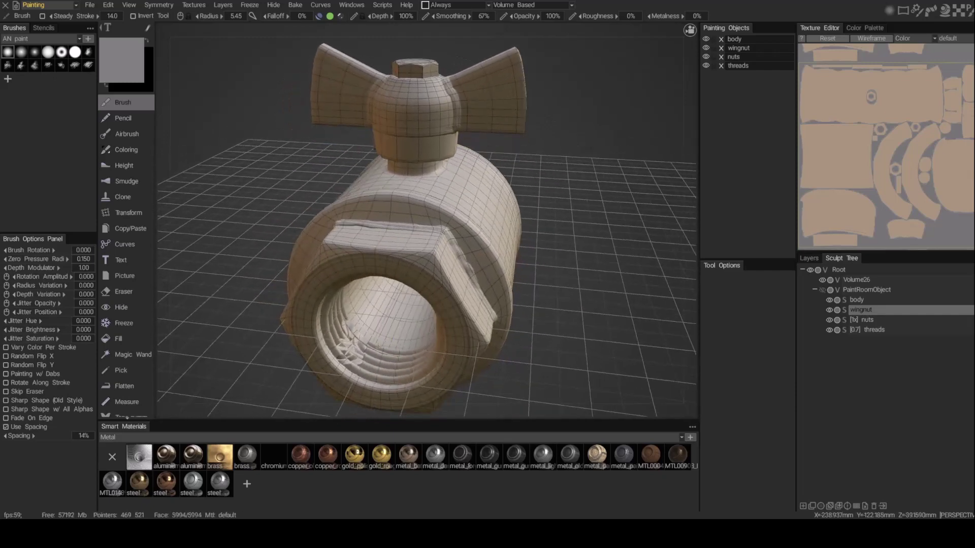
# Turn off the wireframe display and examine the baked weld bead around the valve's hexagonal end up close.
pyautogui.moveTo(342, 351); pyautogui.dragTo(366, 341)
pyautogui.moveTo(490, 364); pyautogui.dragTo(370, 348)
pyautogui.moveTo(450, 261); pyautogui.dragTo(483, 192)
pyautogui.press('w')
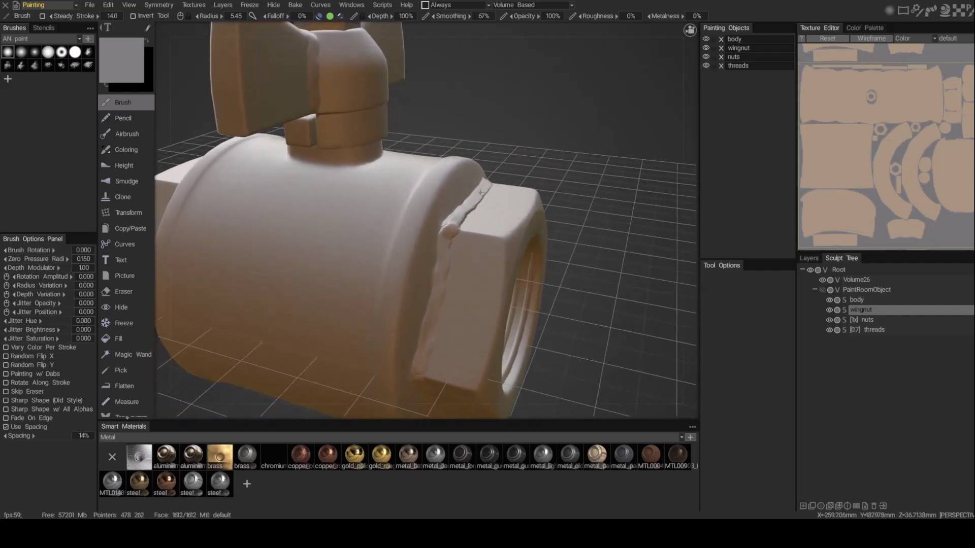
pyautogui.moveTo(481, 192); pyautogui.dragTo(543, 185)
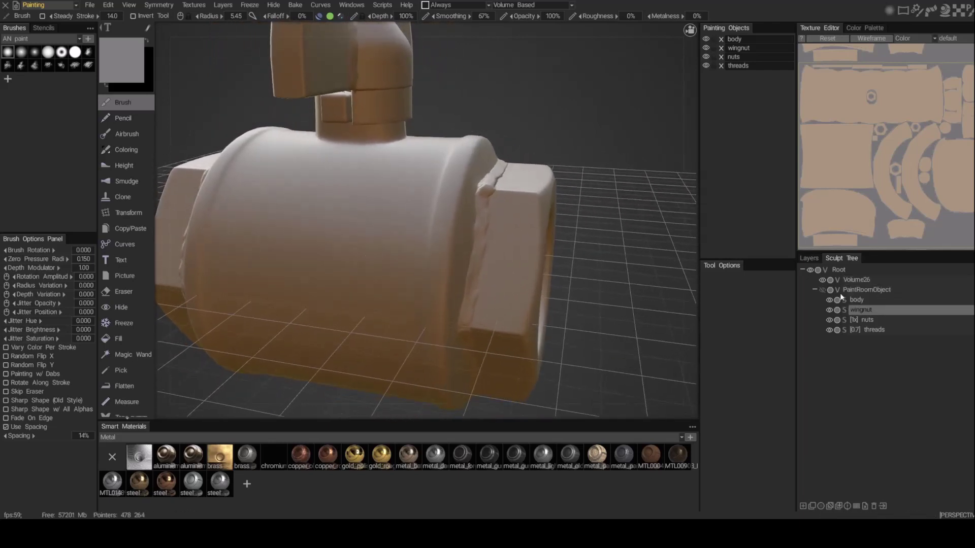
# Toggle the Normalmap layer's visibility off and back on to compare the valve with and without baked detail, with and without wireframe.
pyautogui.click(805, 258)
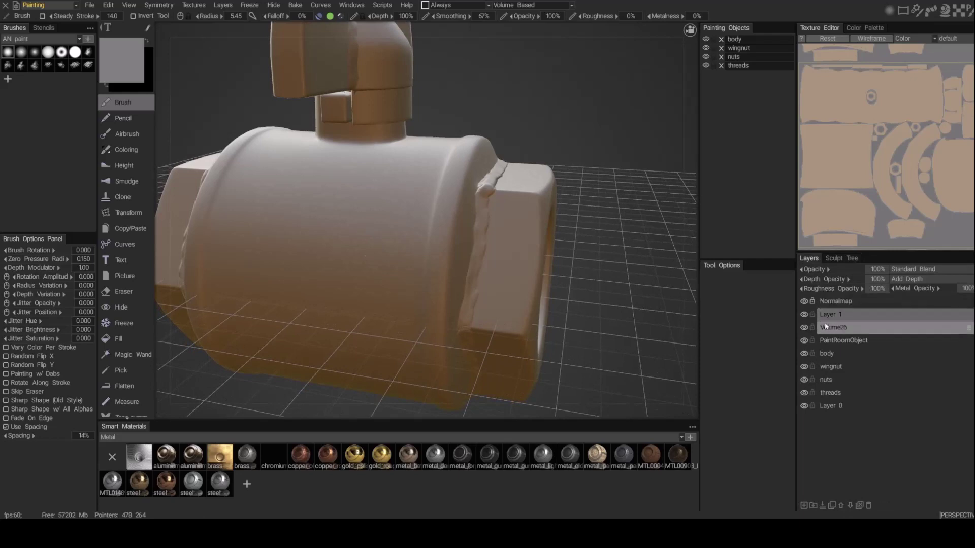
pyautogui.click(805, 302)
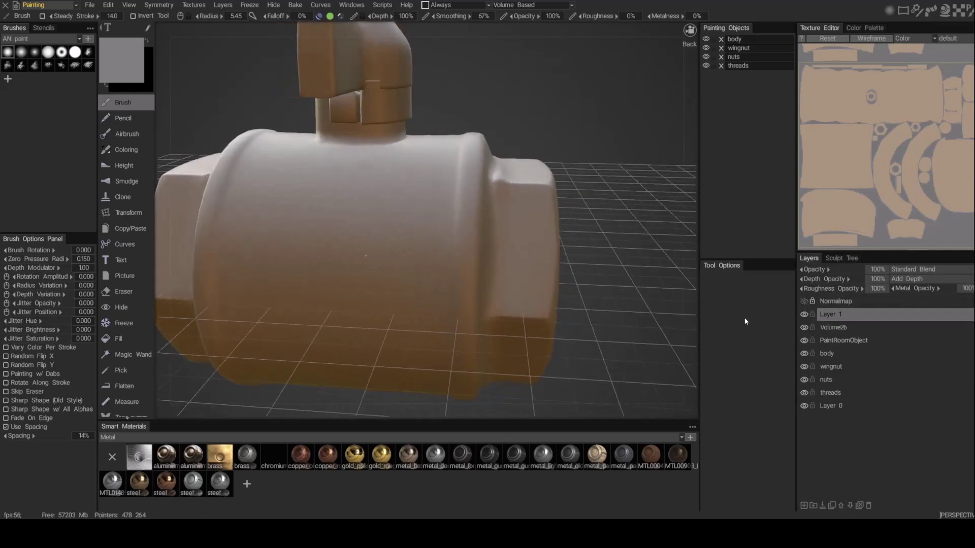
pyautogui.moveTo(733, 322)
pyautogui.mouseDown()
pyautogui.moveTo(696, 212)
pyautogui.moveTo(545, 152)
pyautogui.moveTo(520, 160)
pyautogui.moveTo(521, 188)
pyautogui.moveTo(483, 199)
pyautogui.moveTo(508, 194)
pyautogui.mouseUp()
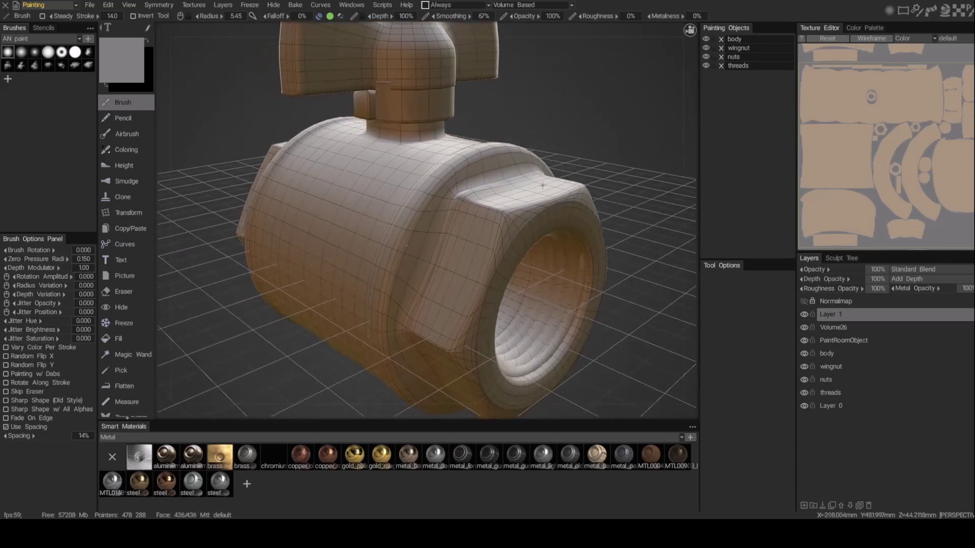
pyautogui.click(804, 303)
pyautogui.moveTo(686, 274)
pyautogui.mouseDown(button='right')
pyautogui.moveTo(614, 179)
pyautogui.moveTo(617, 204)
pyautogui.mouseUp(button='right')
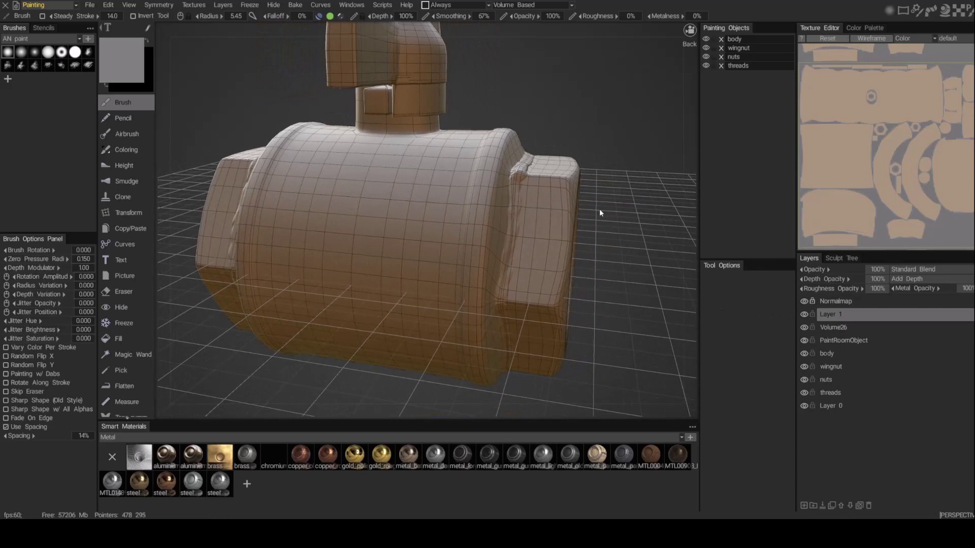
pyautogui.press('w')
pyautogui.moveTo(595, 263); pyautogui.dragTo(554, 247, button='right')
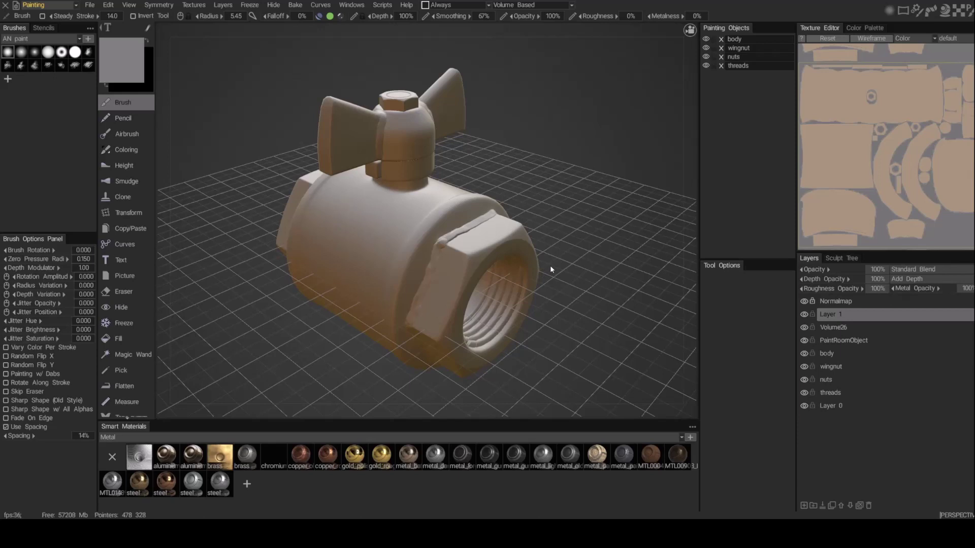
# Review the bake commands in the Painting and Modeling rooms, and return to the Painting room to view the baked valve.
pyautogui.click(295, 5)
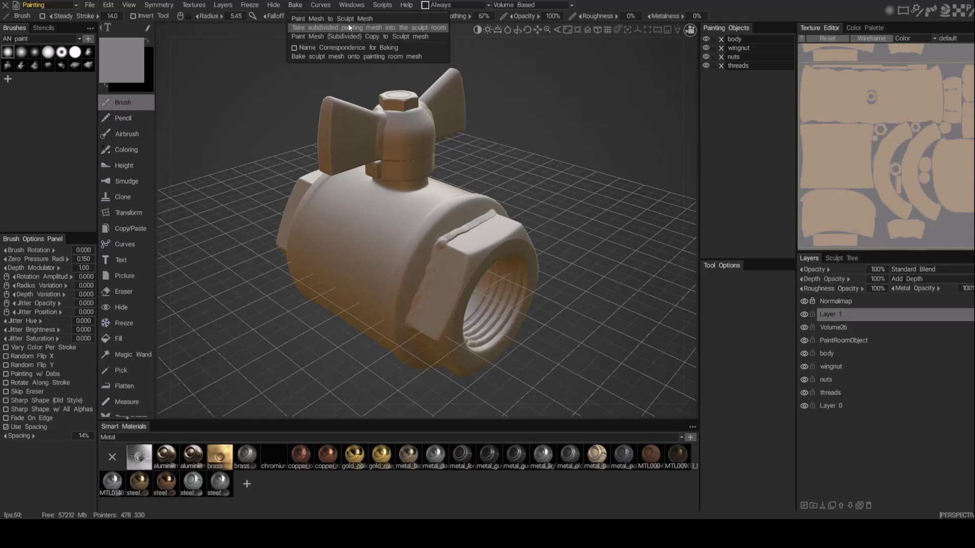
pyautogui.click(59, 6)
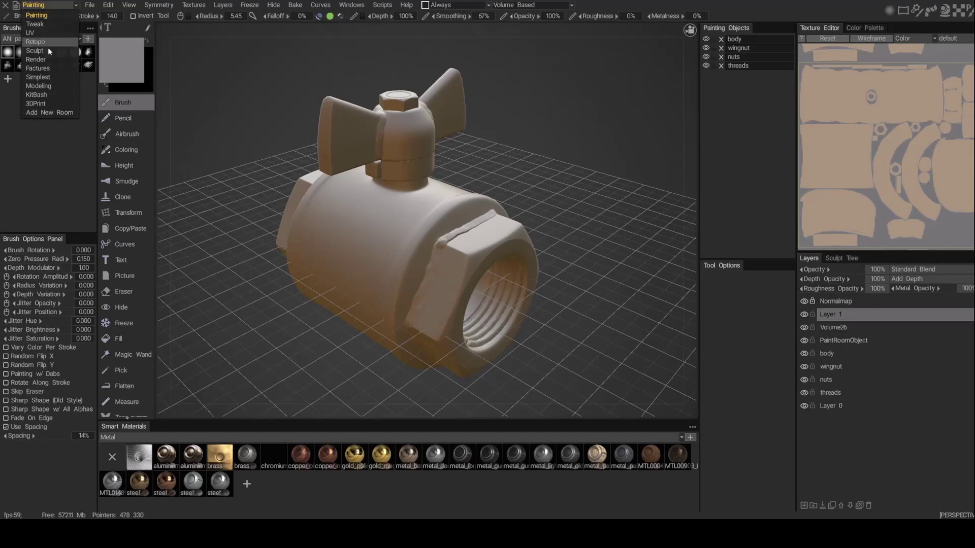
pyautogui.click(50, 86)
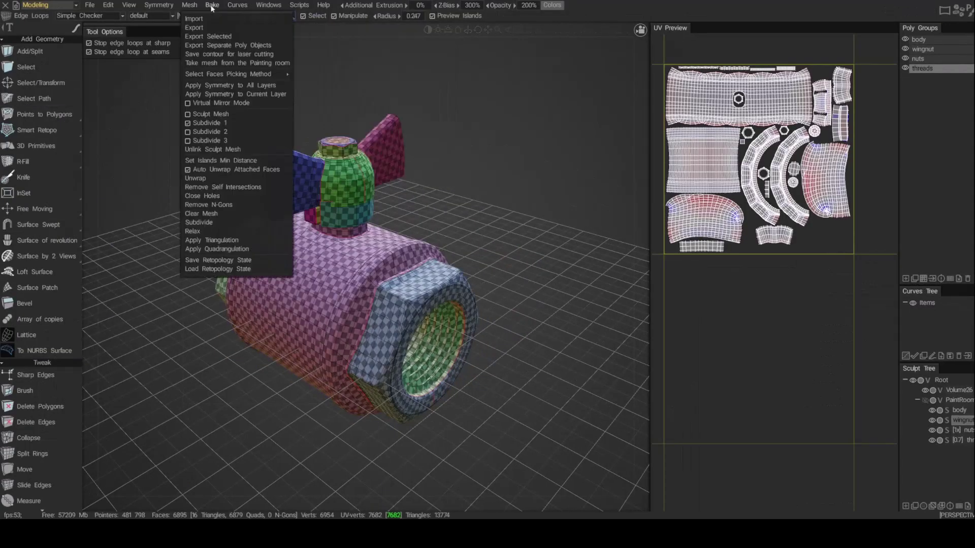
pyautogui.moveTo(211, 5)
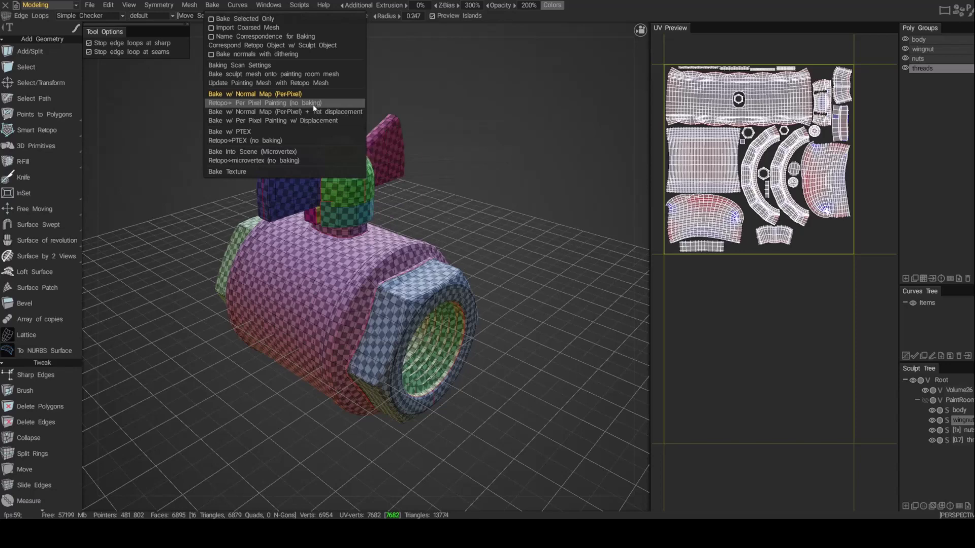
pyautogui.click(45, 5)
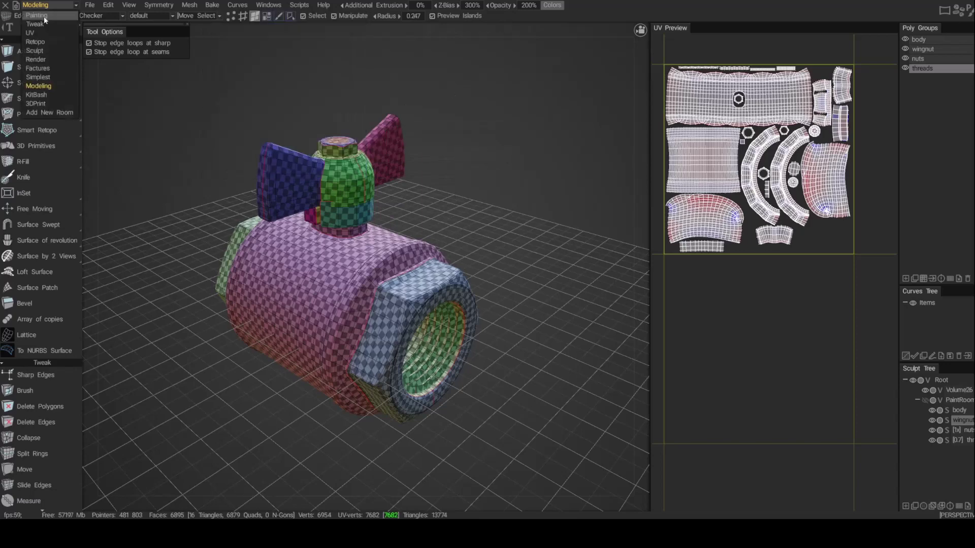
pyautogui.click(54, 15)
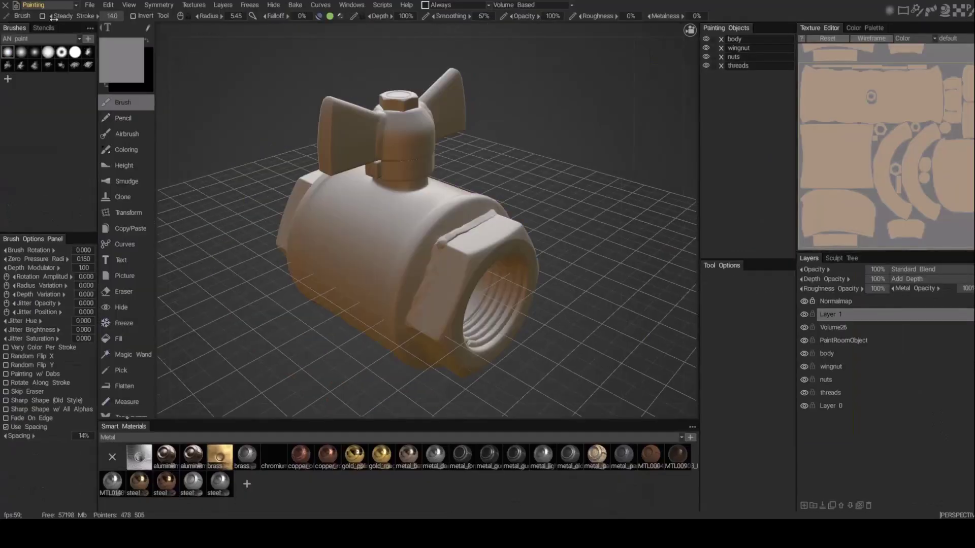
pyautogui.keyDown('alt'); pyautogui.moveTo(462, 266); pyautogui.dragTo(488, 259); pyautogui.keyUp('alt')
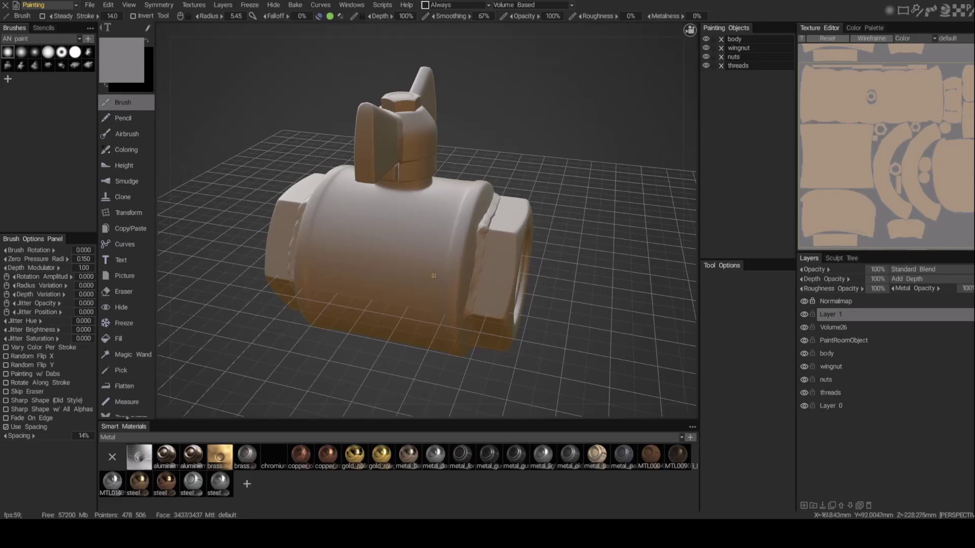
pyautogui.keyDown('alt'); pyautogui.moveTo(437, 275); pyautogui.dragTo(408, 292); pyautogui.keyUp('alt')
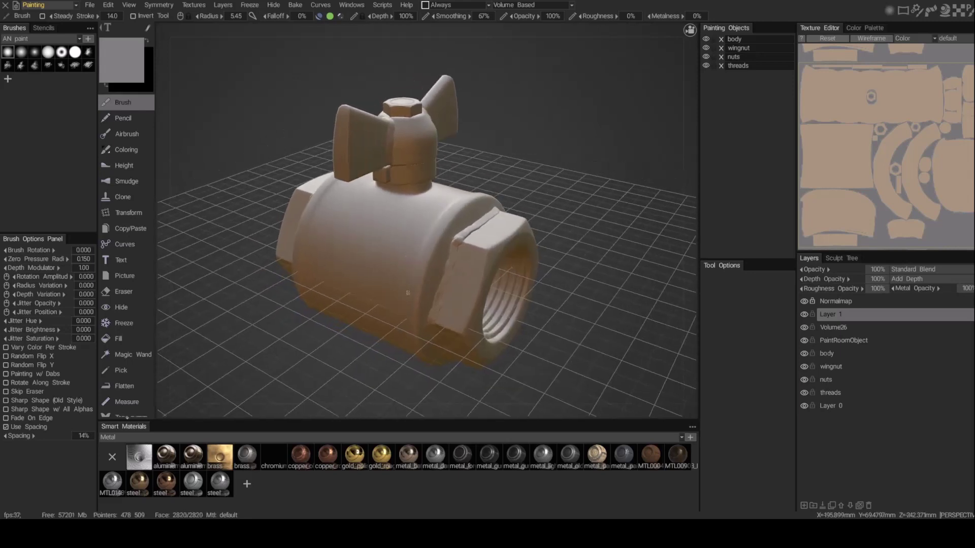